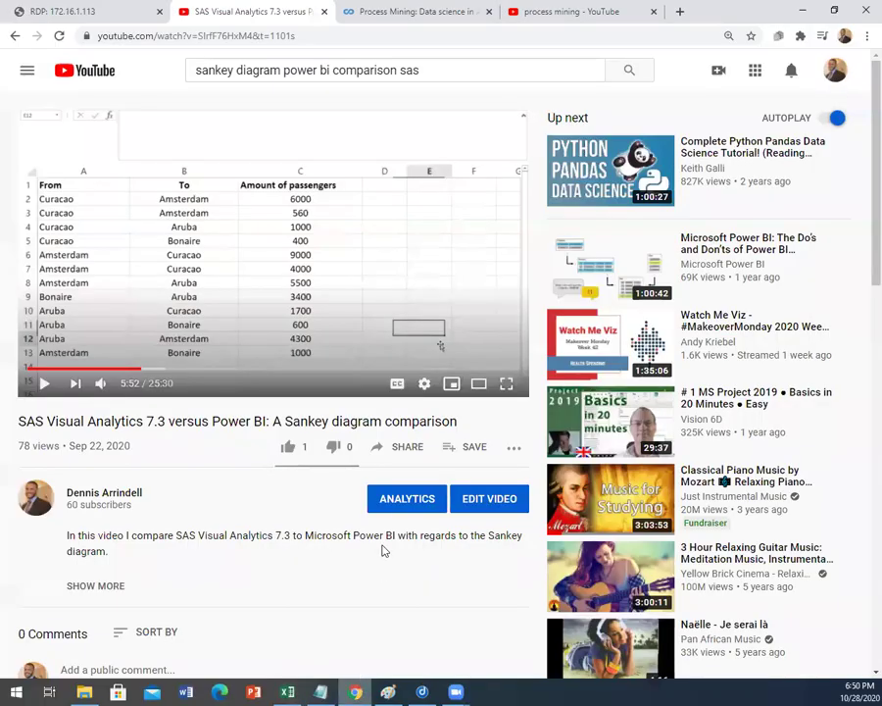
Step: Seek the SAS vs Power BI video to 17:11 and pause on its passport-scan Sankey diagram
{"action": "scroll", "coordinate": [384, 502], "scroll_direction": "up", "scroll_amount": 1}
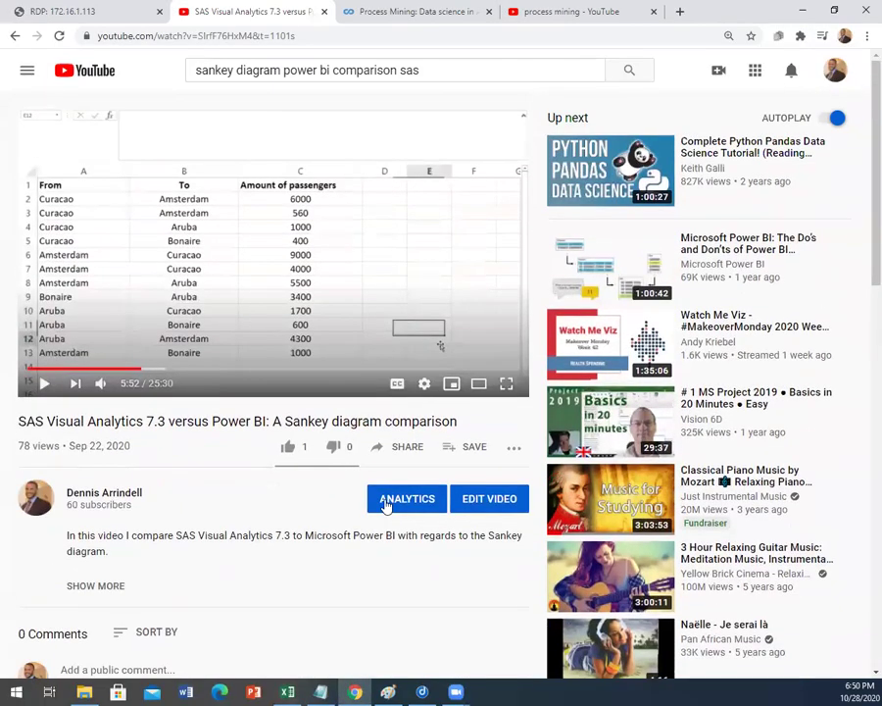
{"action": "left_click", "coordinate": [184, 369]}
{"action": "left_click", "coordinate": [256, 369]}
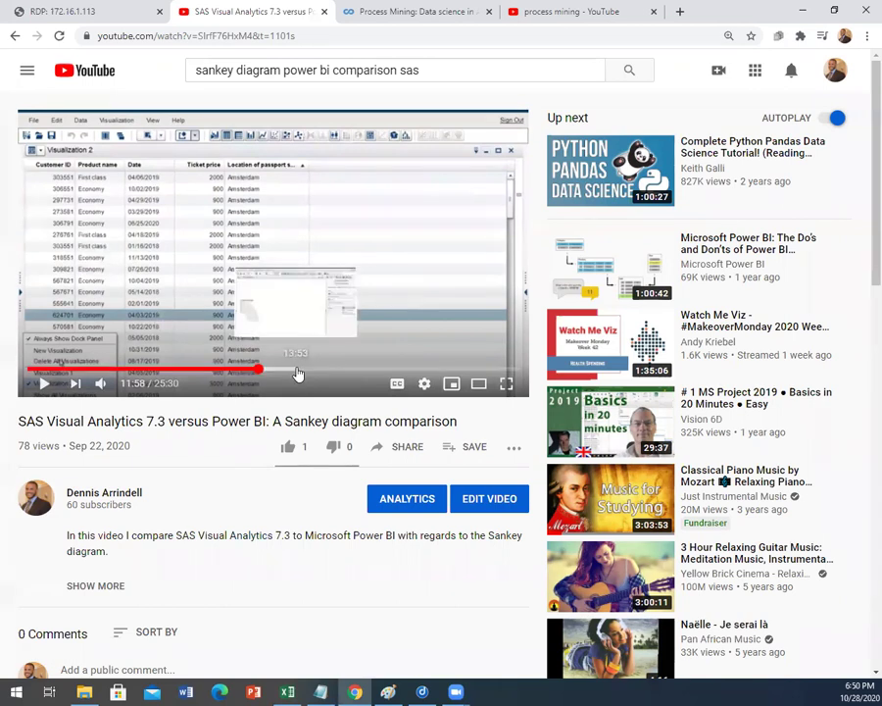
{"action": "left_click_drag", "start_coordinate": [290, 371], "coordinate": [310, 371]}
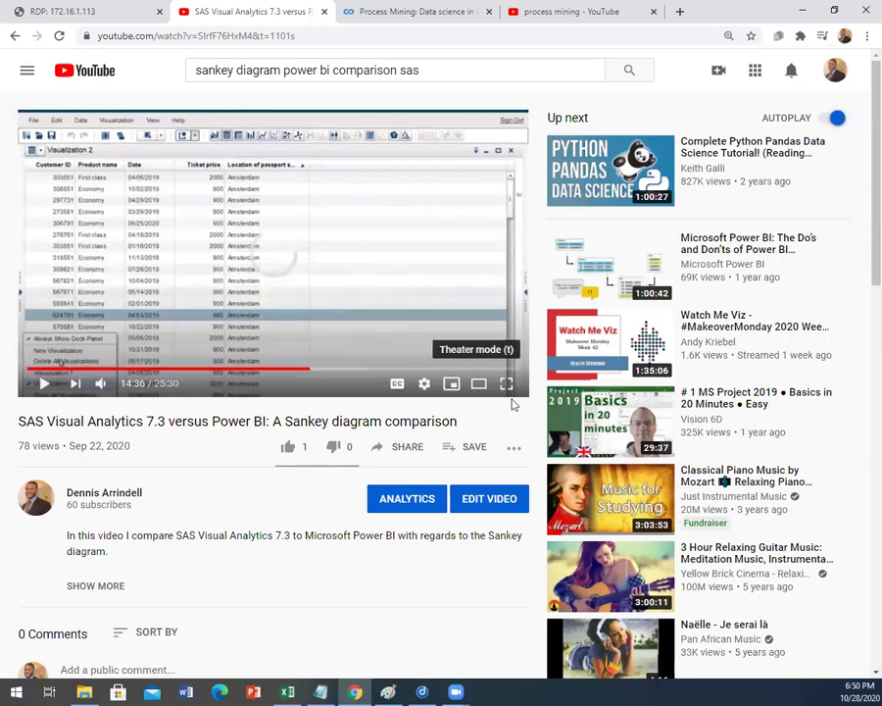
{"action": "left_click", "coordinate": [507, 385]}
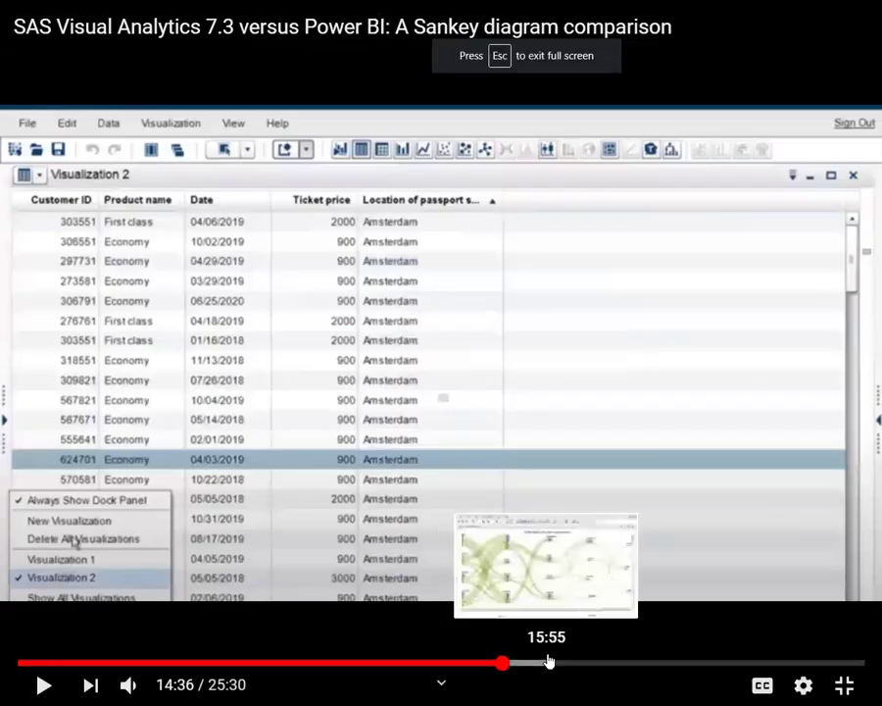
{"action": "left_click", "coordinate": [589, 662]}
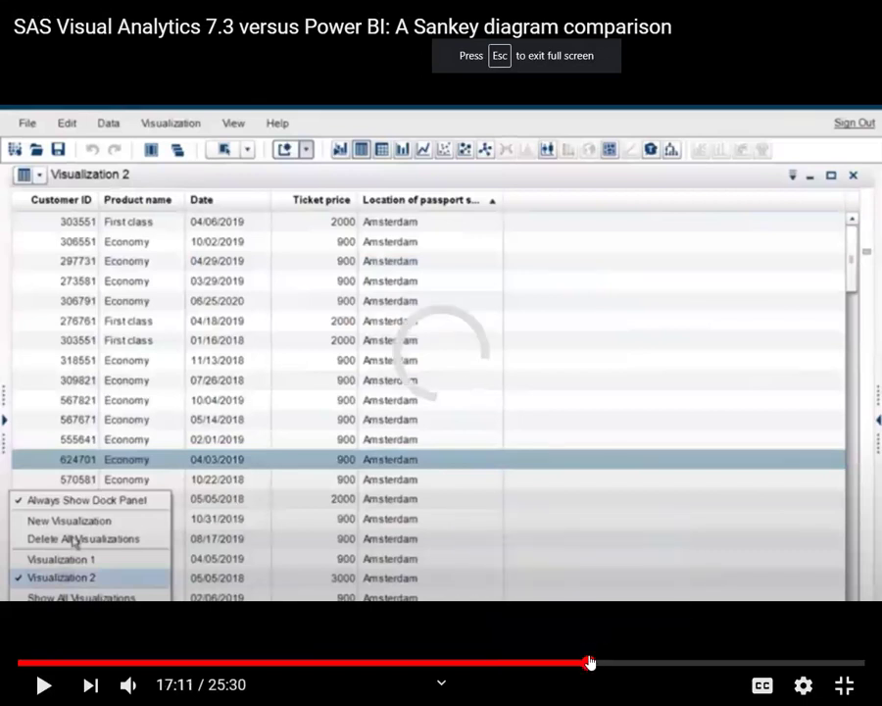
{"action": "left_click", "coordinate": [843, 684]}
{"action": "left_click", "coordinate": [269, 284]}
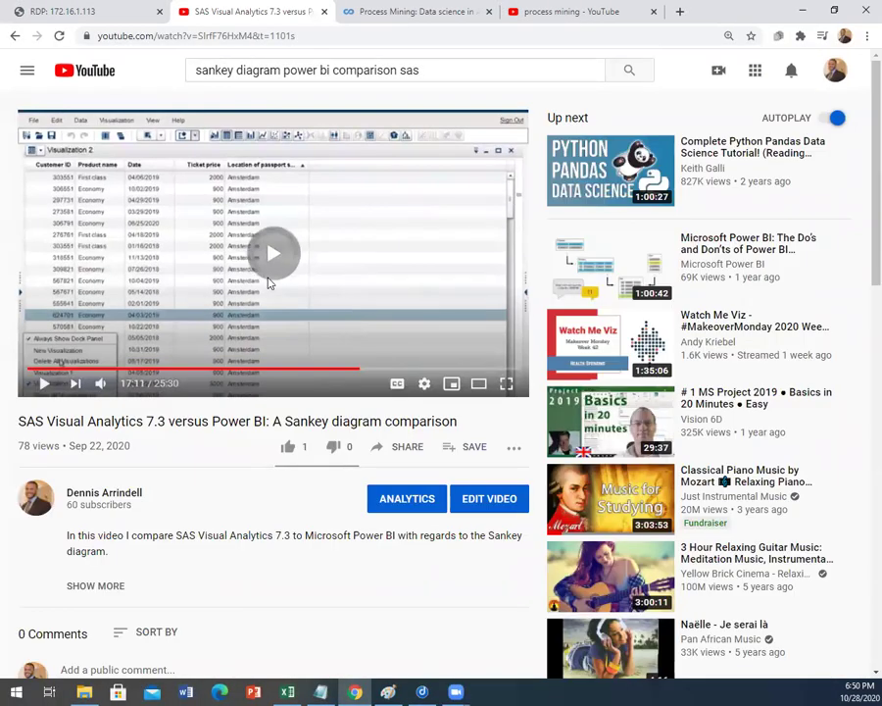
{"action": "left_click", "coordinate": [269, 284]}
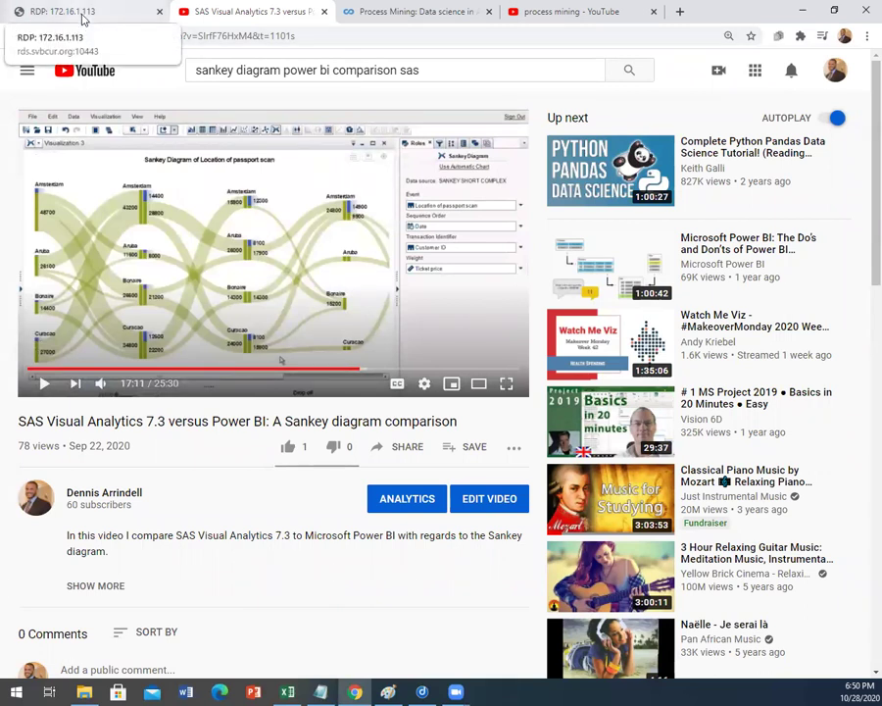
Step: View the SAS Categorie 2 Sankey report, then bring the GYN process mining workbook forward
{"action": "left_click", "coordinate": [83, 16]}
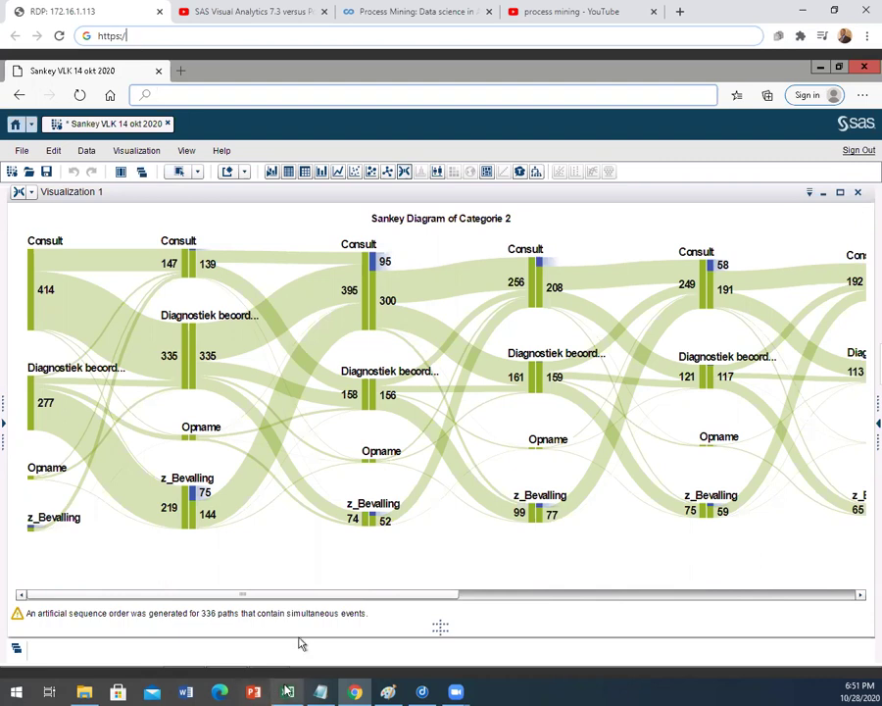
{"action": "left_click", "coordinate": [287, 692]}
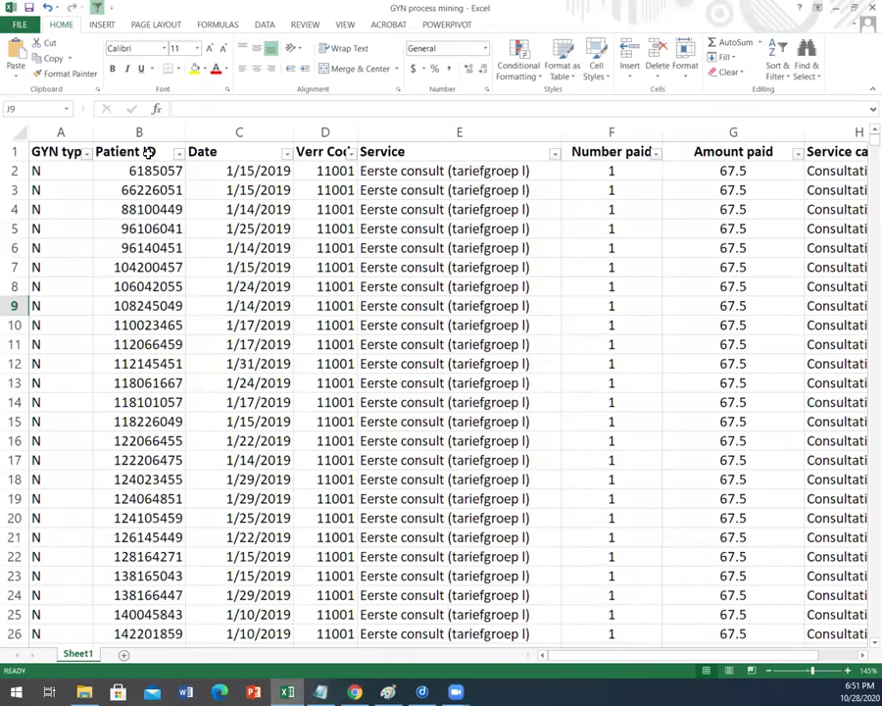
Step: Inspect the Patient ID, Date and Verr Code columns, widening column D to fit its heading
{"action": "left_click", "coordinate": [150, 135]}
{"action": "left_click", "coordinate": [143, 169]}
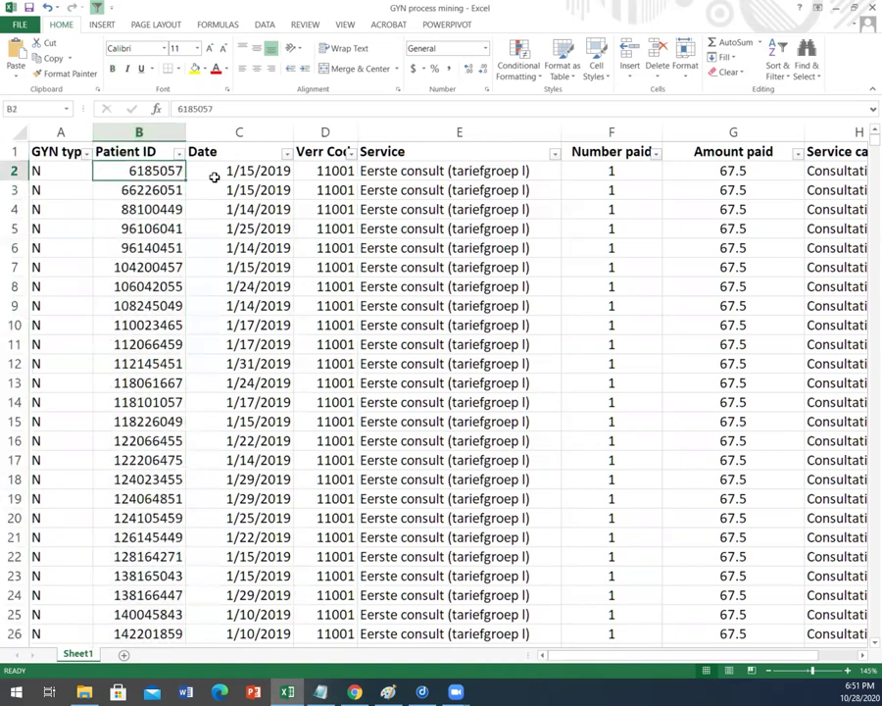
{"action": "left_click", "coordinate": [237, 171]}
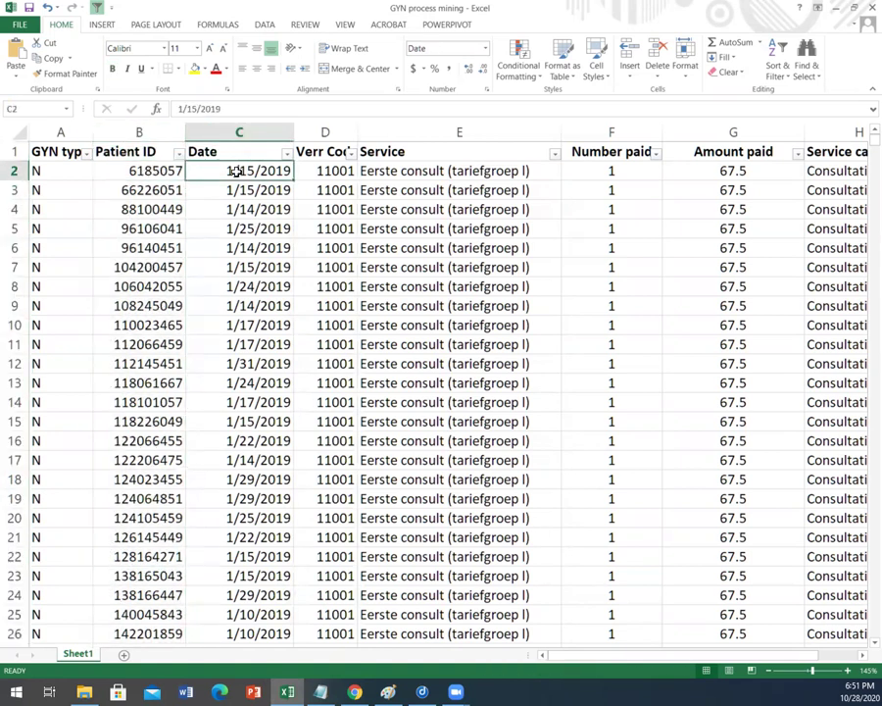
{"action": "left_click", "coordinate": [252, 131]}
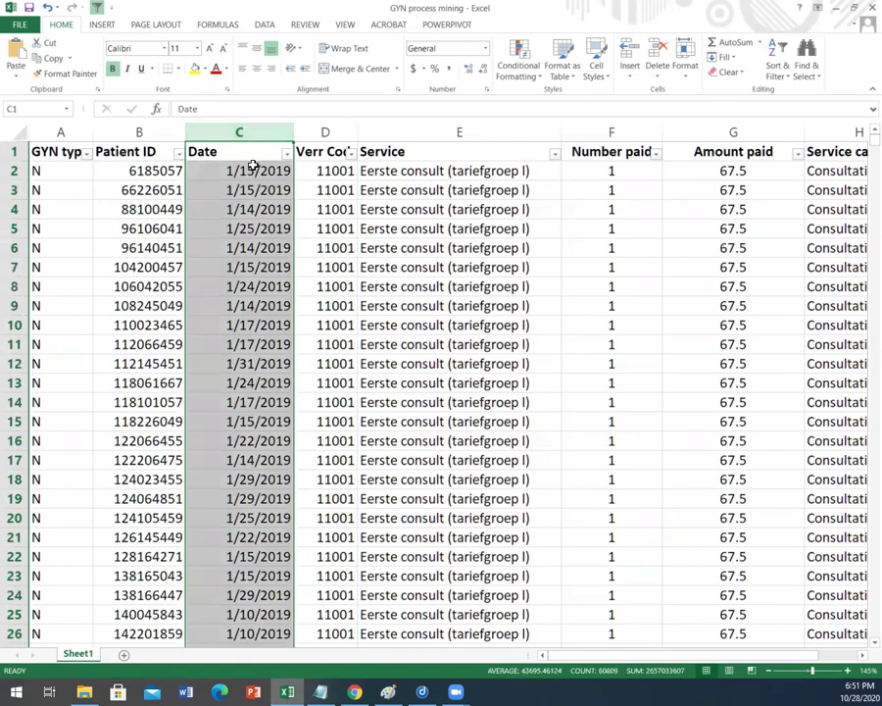
{"action": "left_click", "coordinate": [336, 172]}
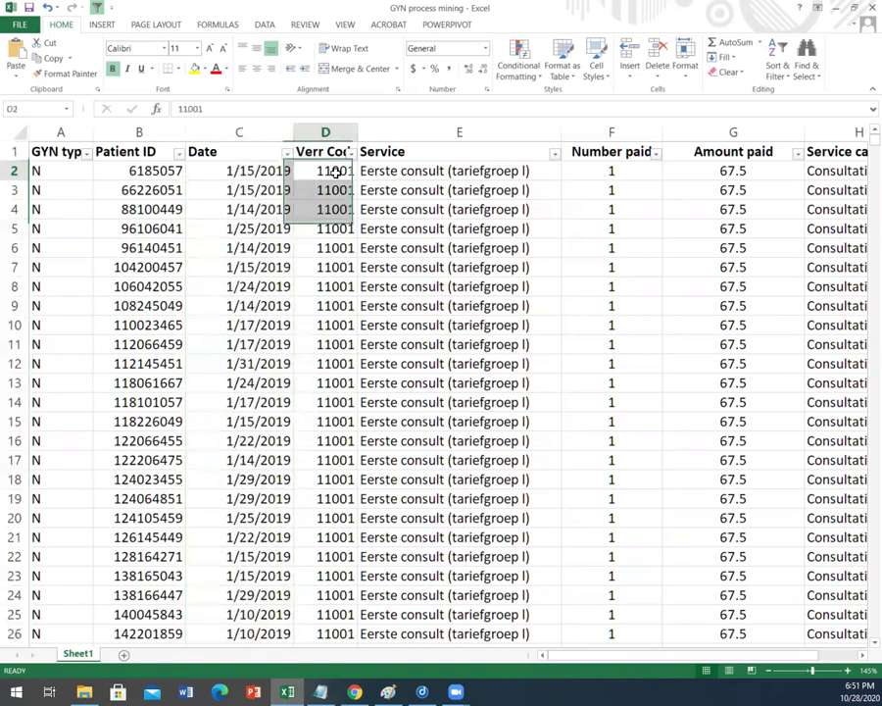
{"action": "left_click_drag", "start_coordinate": [356, 130], "coordinate": [375, 130]}
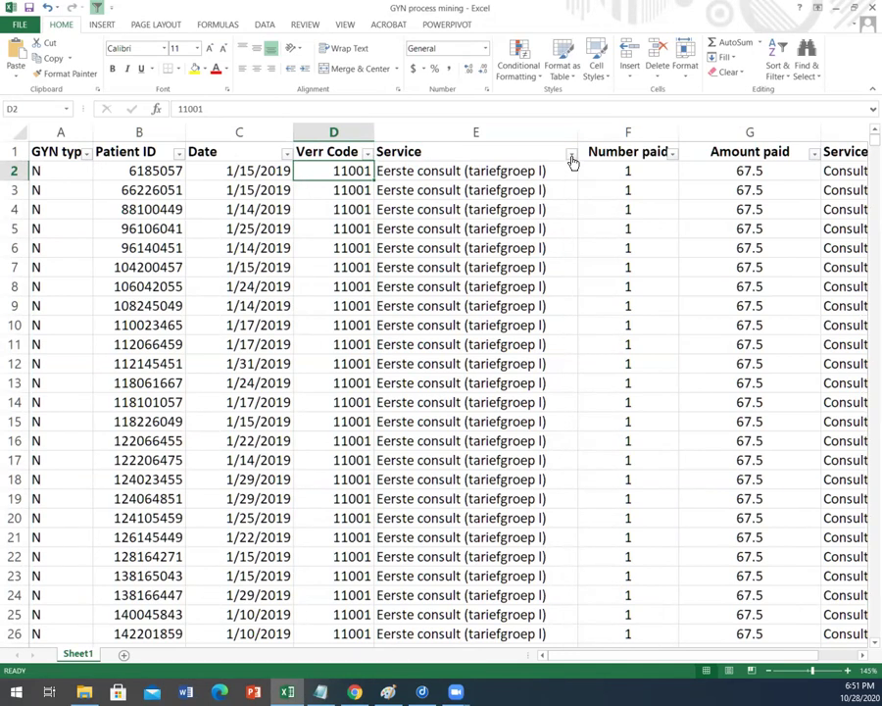
Step: Review the Service column's filter choices and close them without changes
{"action": "left_click", "coordinate": [570, 154]}
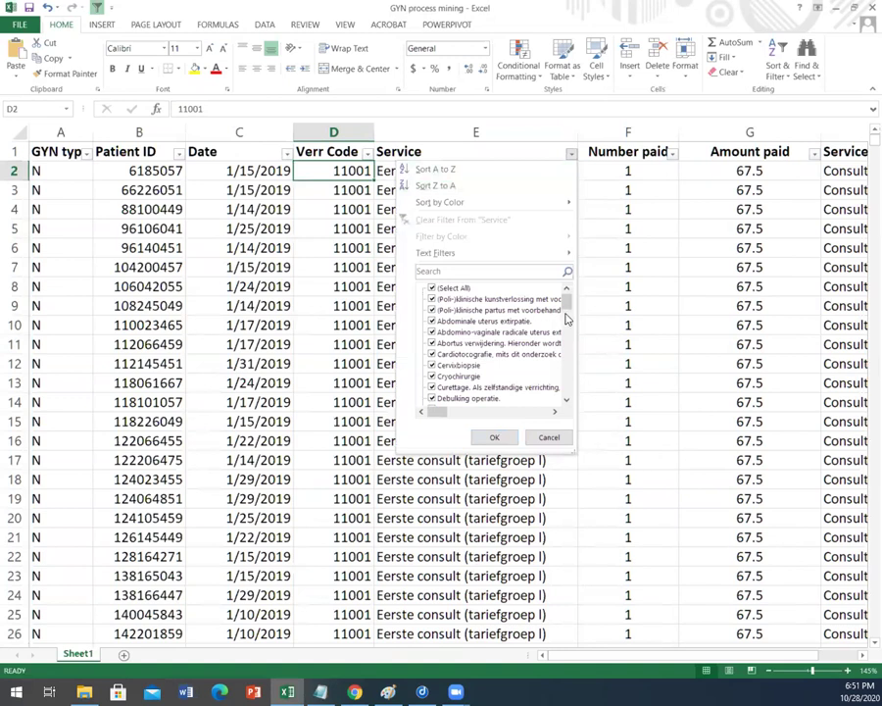
{"action": "left_click_drag", "start_coordinate": [568, 310], "coordinate": [570, 386]}
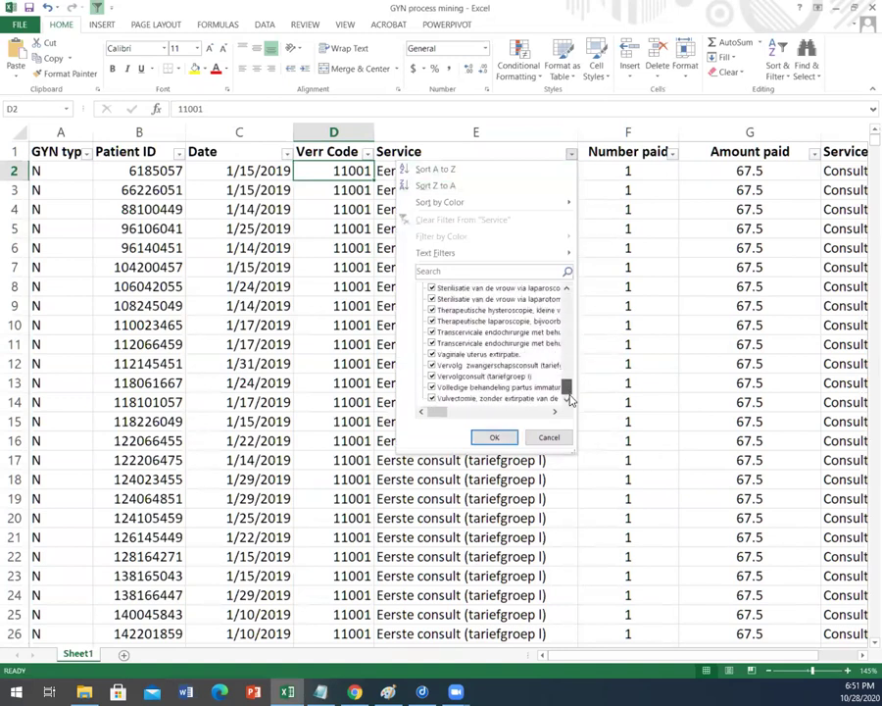
{"action": "left_click", "coordinate": [436, 495]}
{"action": "left_click_drag", "start_coordinate": [863, 145], "coordinate": [851, 125]}
Step: Review the Number paid, Service and Amount paid headings and their first values
{"action": "left_click", "coordinate": [636, 153]}
{"action": "key", "text": "Right"}
{"action": "key", "text": "Right"}
{"action": "key", "text": "Right"}
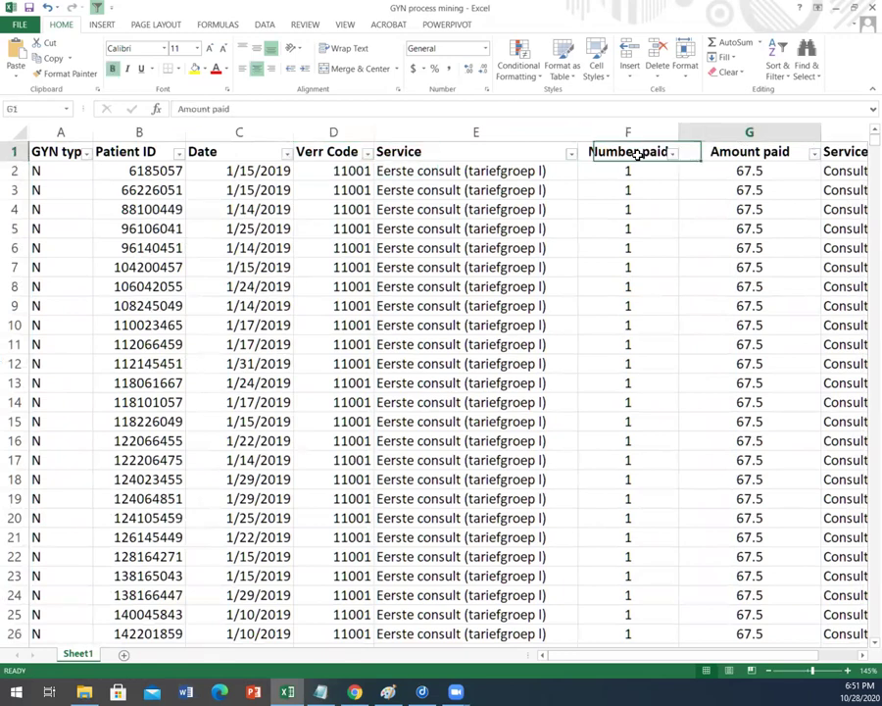
{"action": "key", "text": "Left"}
{"action": "key", "text": "Left"}
{"action": "left_click", "coordinate": [500, 145]}
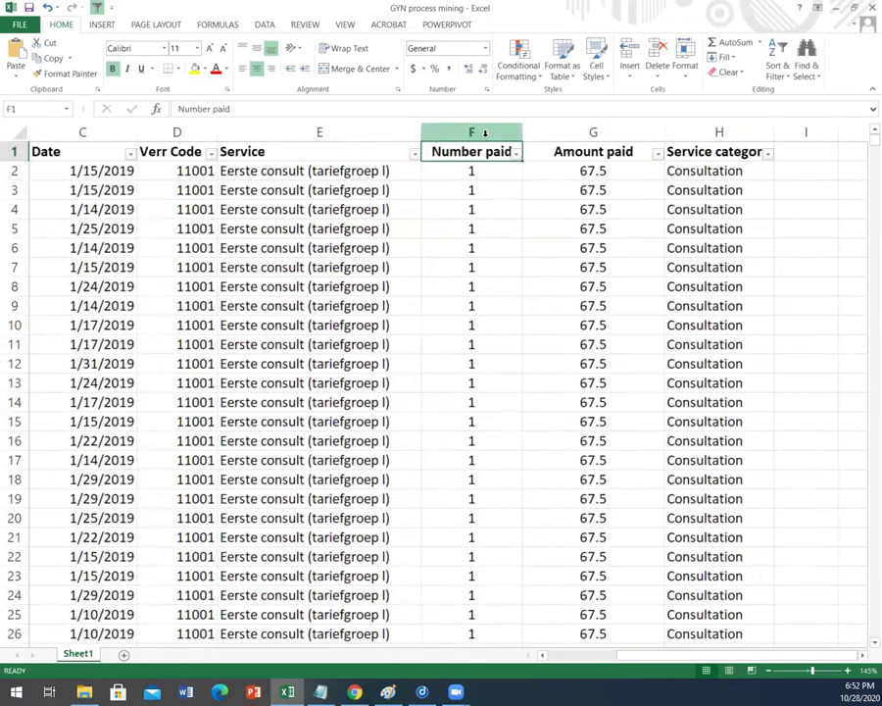
{"action": "left_click", "coordinate": [484, 133]}
{"action": "left_click", "coordinate": [472, 171]}
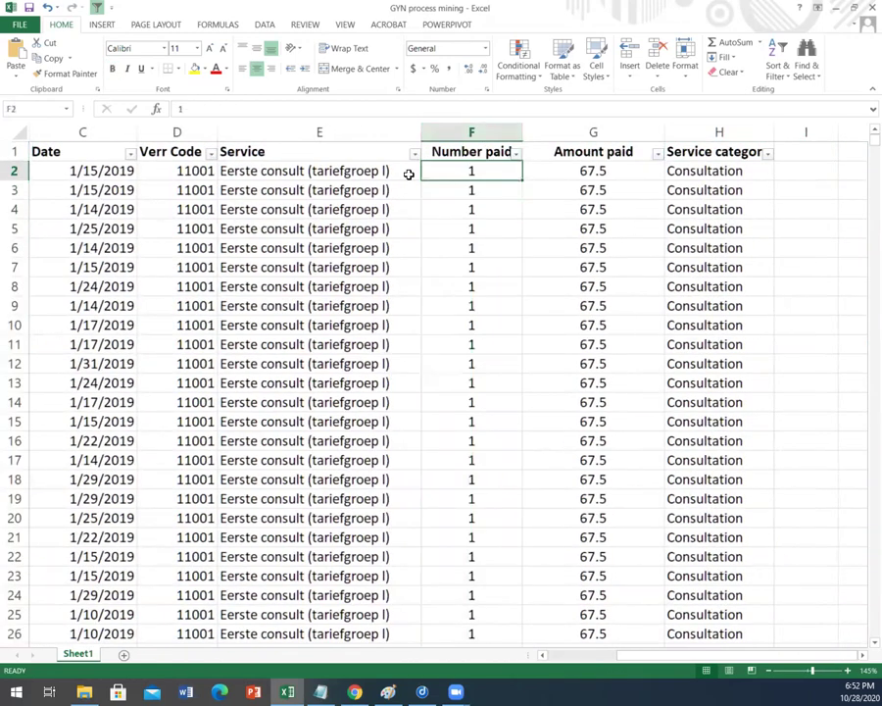
{"action": "left_click", "coordinate": [340, 173]}
{"action": "left_click", "coordinate": [592, 171]}
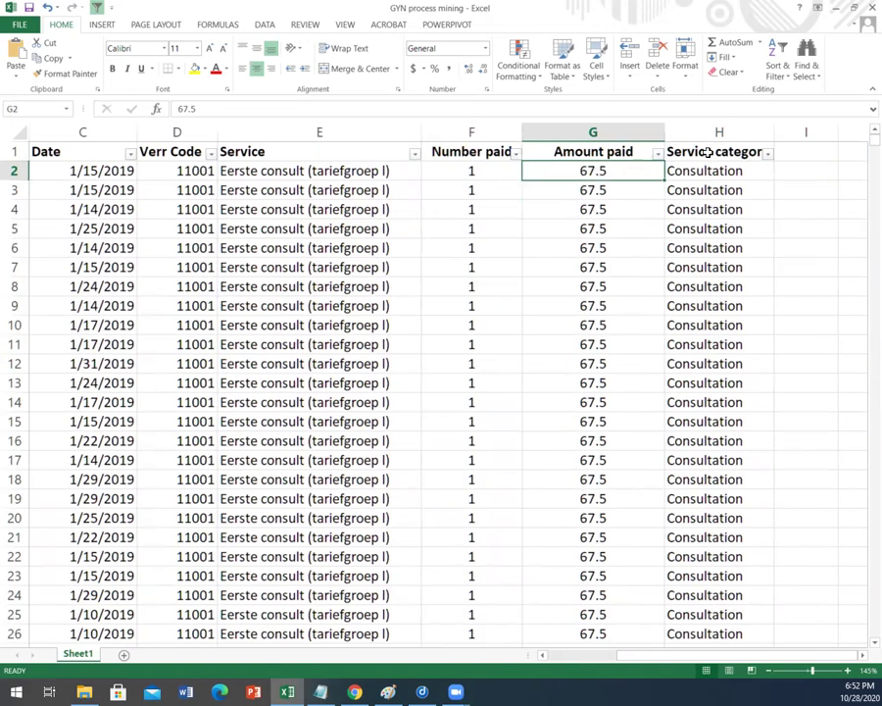
Step: Widen column H for Service category and check its filter without changing it
{"action": "left_click_drag", "start_coordinate": [775, 132], "coordinate": [790, 130]}
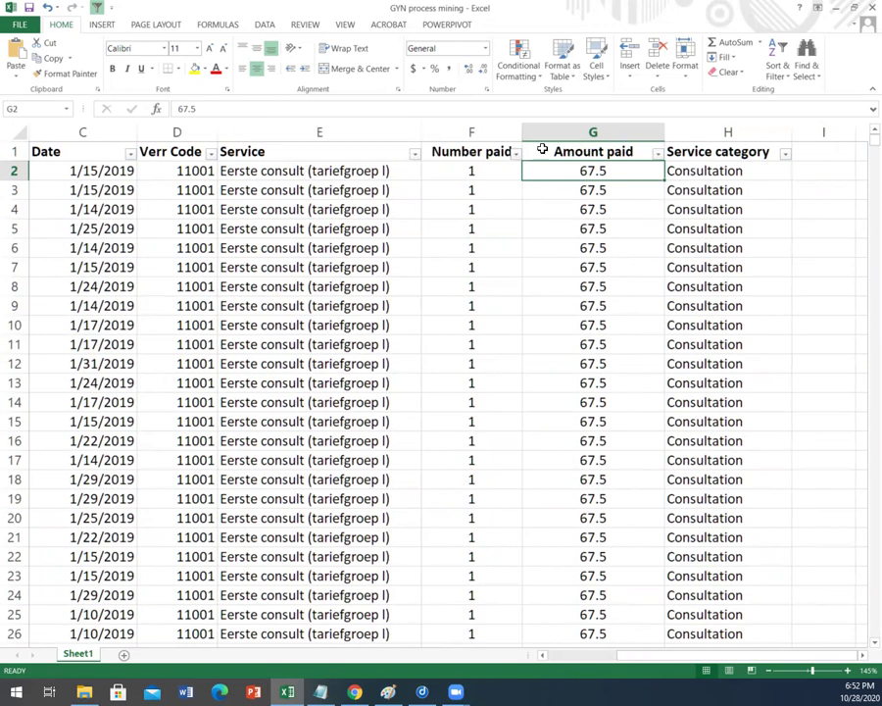
{"action": "left_click", "coordinate": [786, 154]}
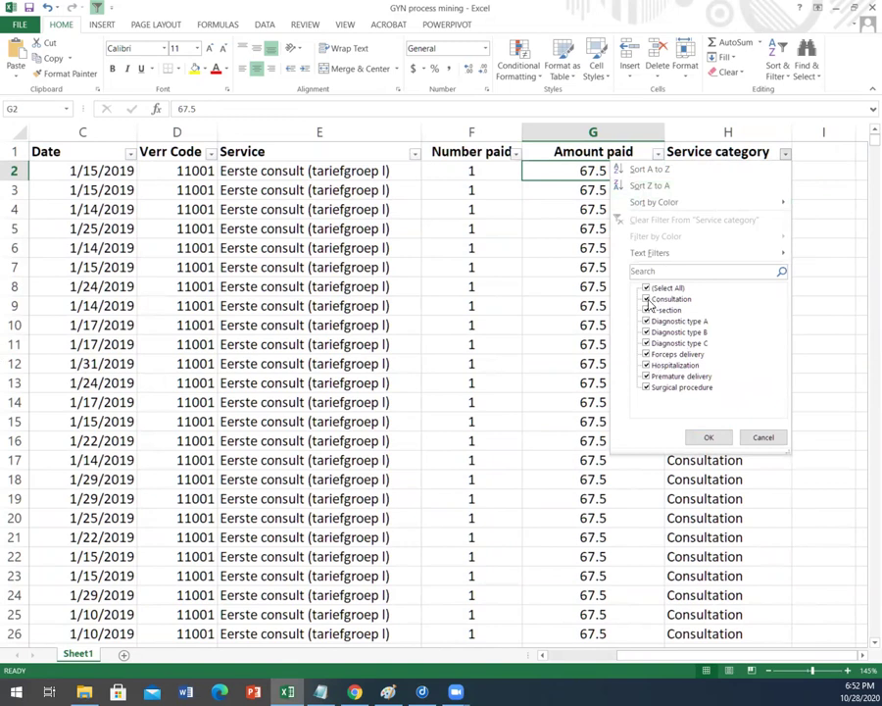
{"action": "left_click", "coordinate": [829, 226]}
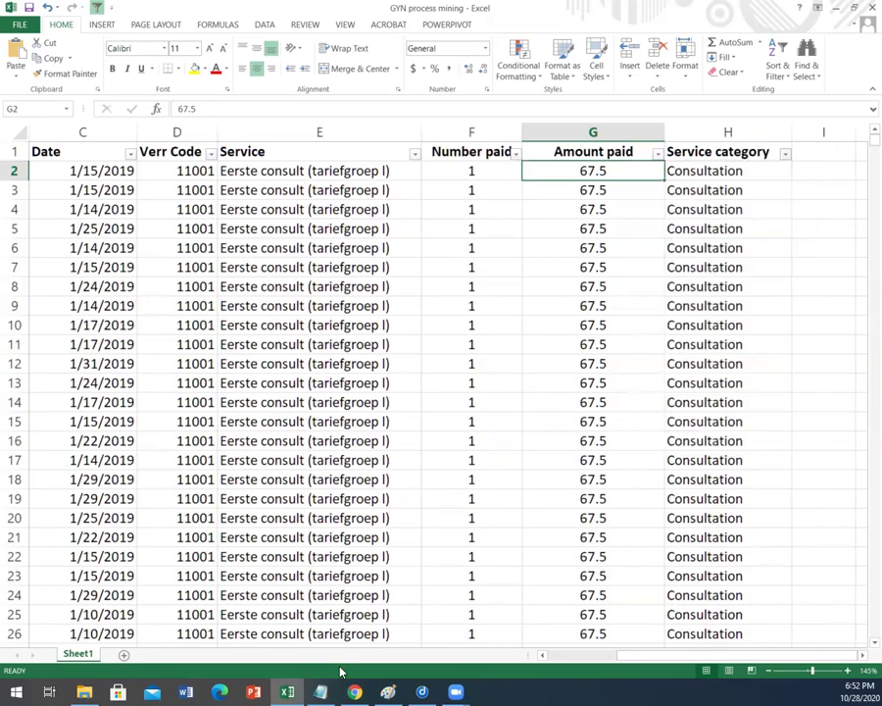
Step: Return to the Categorie 2 Sankey, scroll it across and back, and expand its Roles panel
{"action": "left_click", "coordinate": [354, 692]}
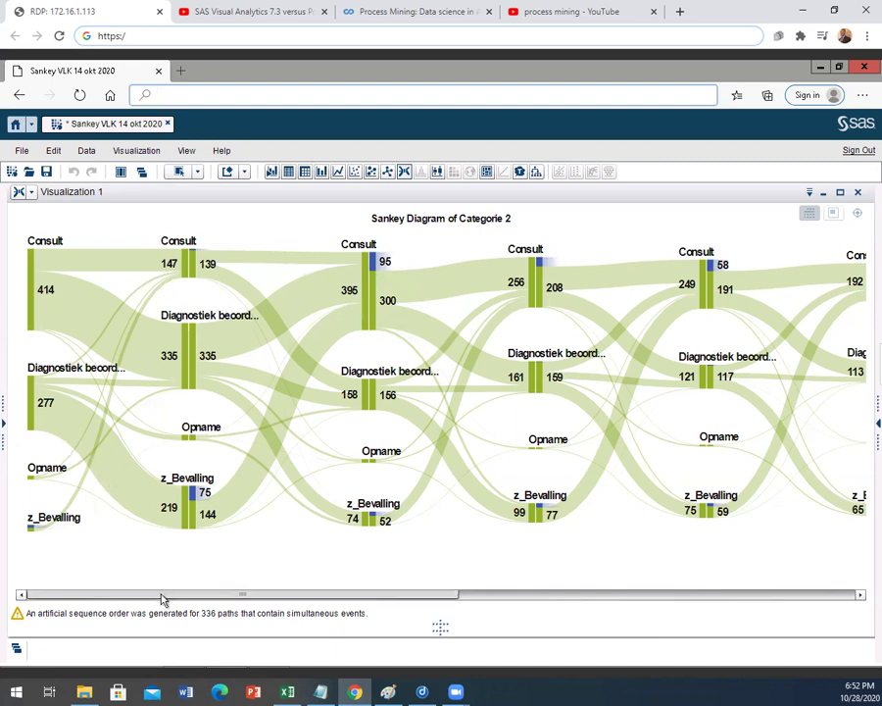
{"action": "left_click_drag", "start_coordinate": [163, 596], "coordinate": [584, 617]}
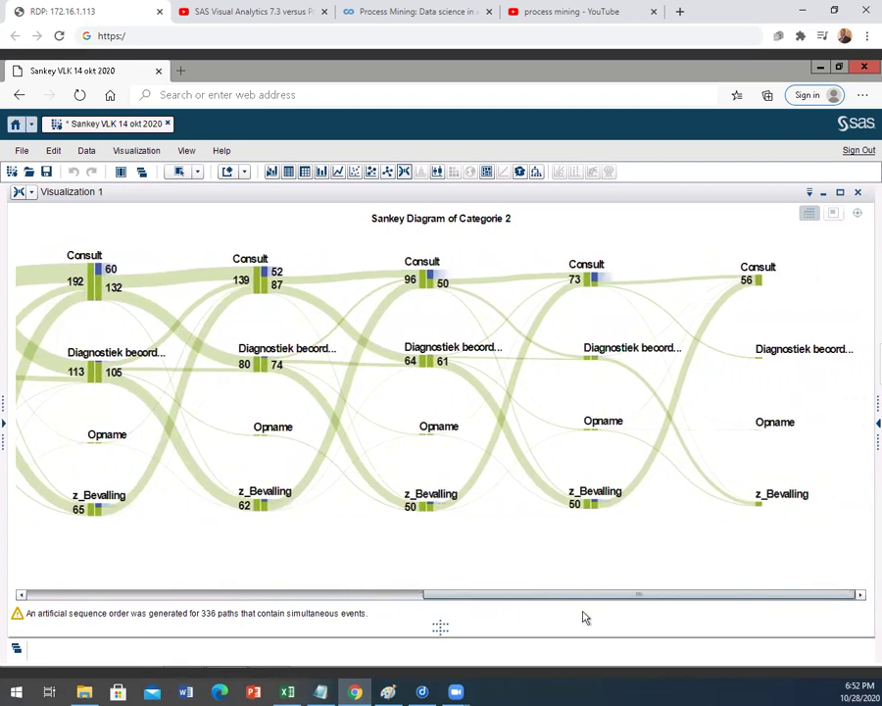
{"action": "left_click_drag", "start_coordinate": [427, 594], "coordinate": [81, 586]}
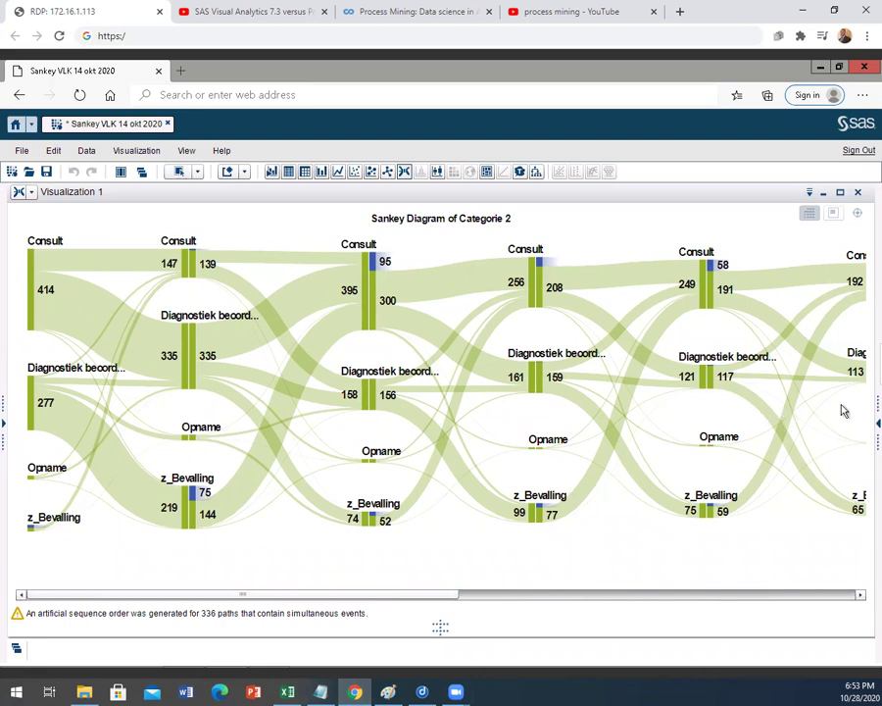
{"action": "left_click", "coordinate": [878, 422]}
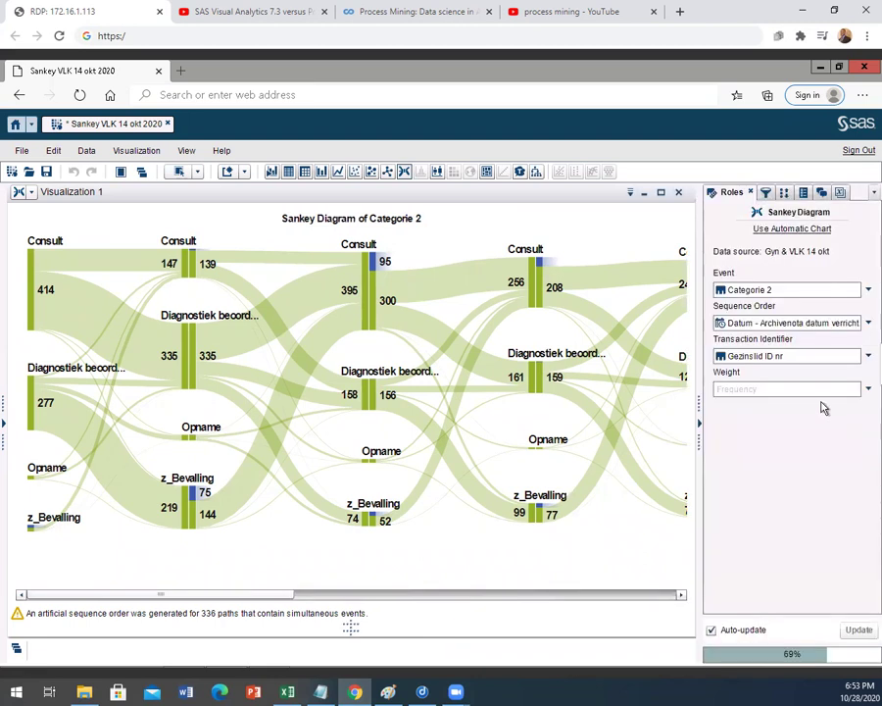
{"action": "left_click", "coordinate": [784, 192]}
{"action": "left_click", "coordinate": [805, 193]}
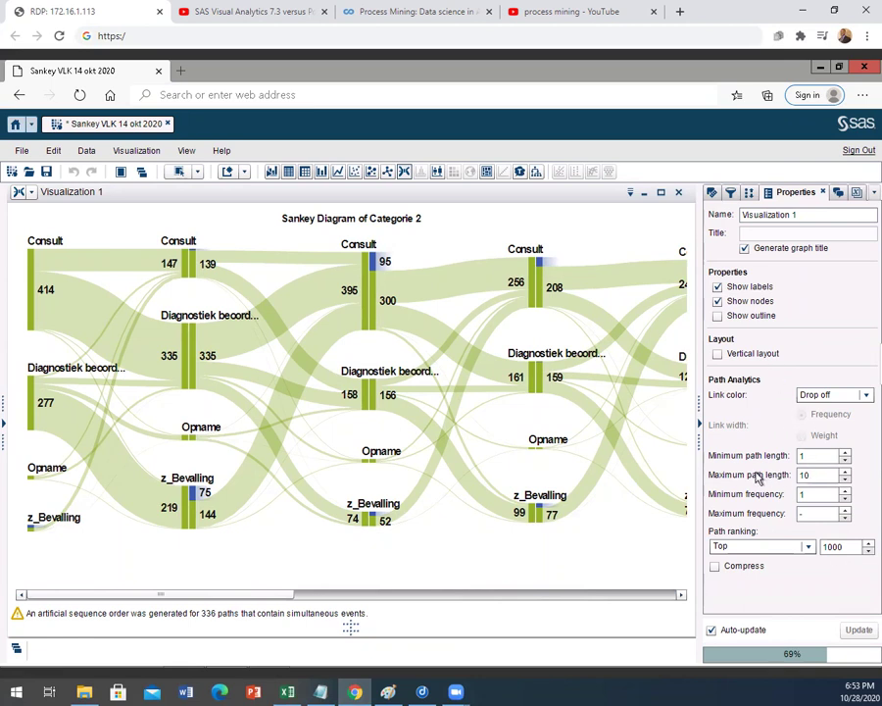
{"action": "left_click", "coordinate": [813, 475]}
{"action": "left_click", "coordinate": [799, 480]}
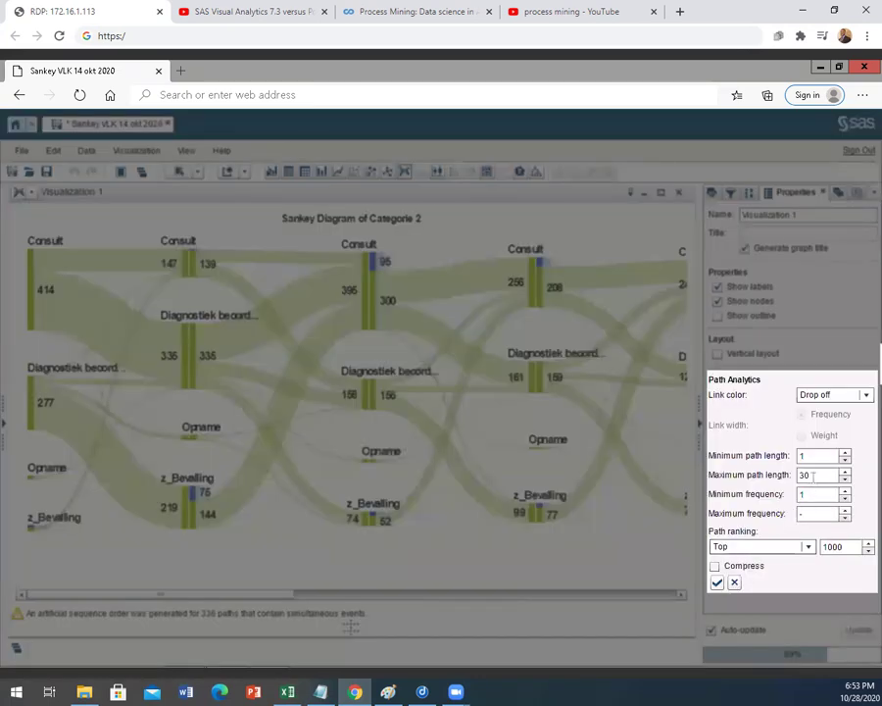
{"action": "left_click_drag", "start_coordinate": [850, 547], "coordinate": [799, 546]}
{"action": "type", "text": "200"}
{"action": "left_click", "coordinate": [718, 584]}
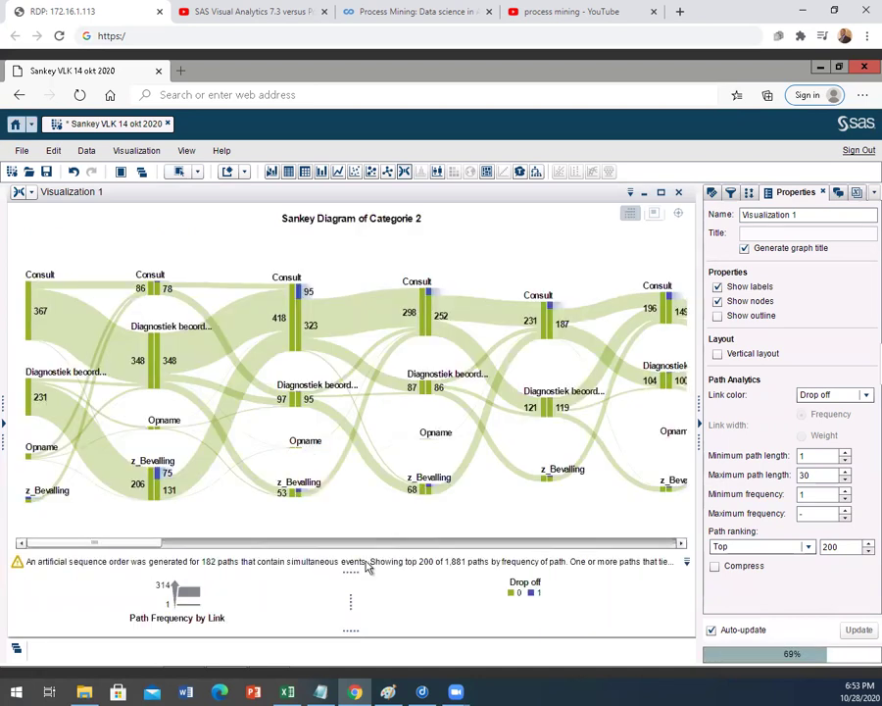
{"action": "left_click_drag", "start_coordinate": [131, 544], "coordinate": [107, 546]}
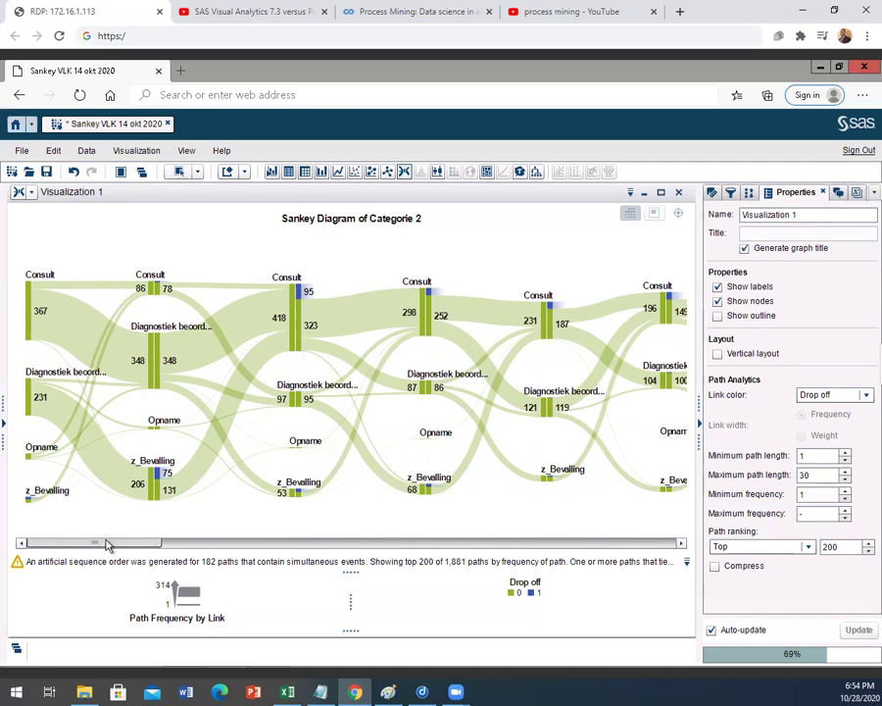
Step: Check the Maximum path length value of 30, then switch to the GYN Excel workbook
{"action": "double_click", "coordinate": [804, 475]}
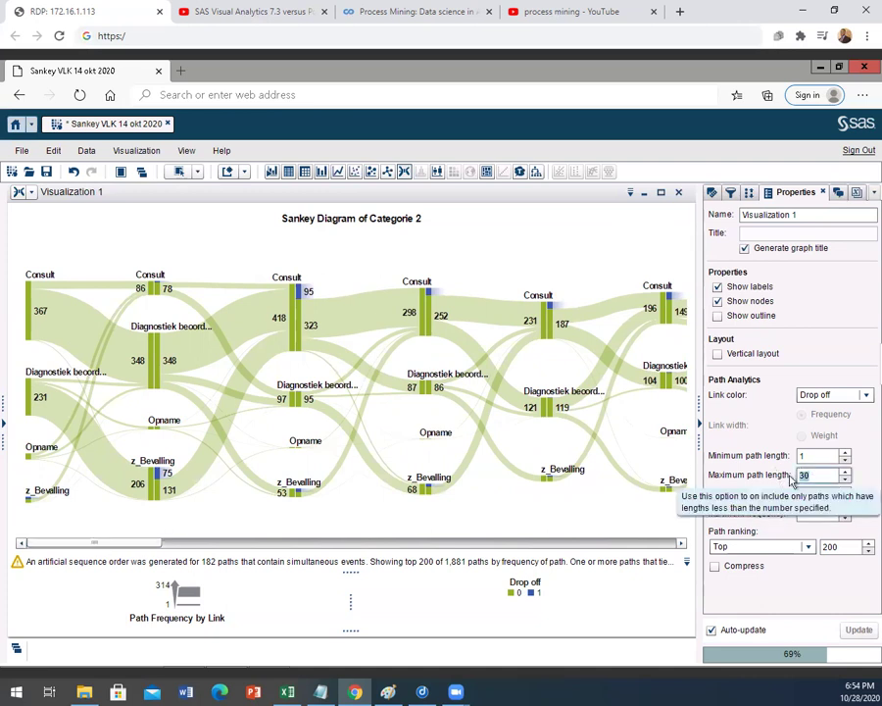
{"action": "left_click_drag", "start_coordinate": [129, 545], "coordinate": [79, 551]}
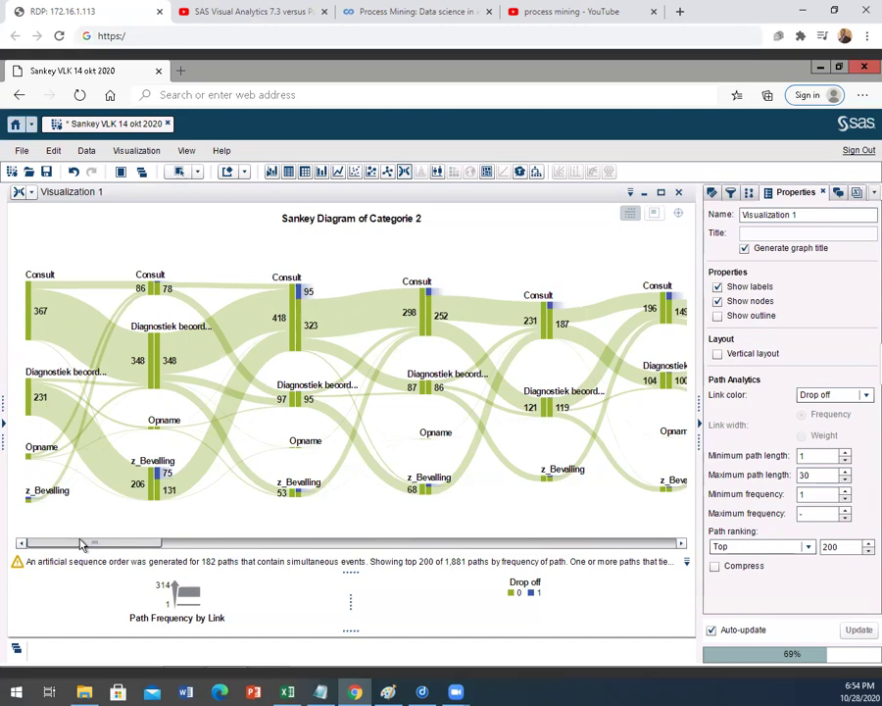
{"action": "left_click", "coordinate": [287, 692]}
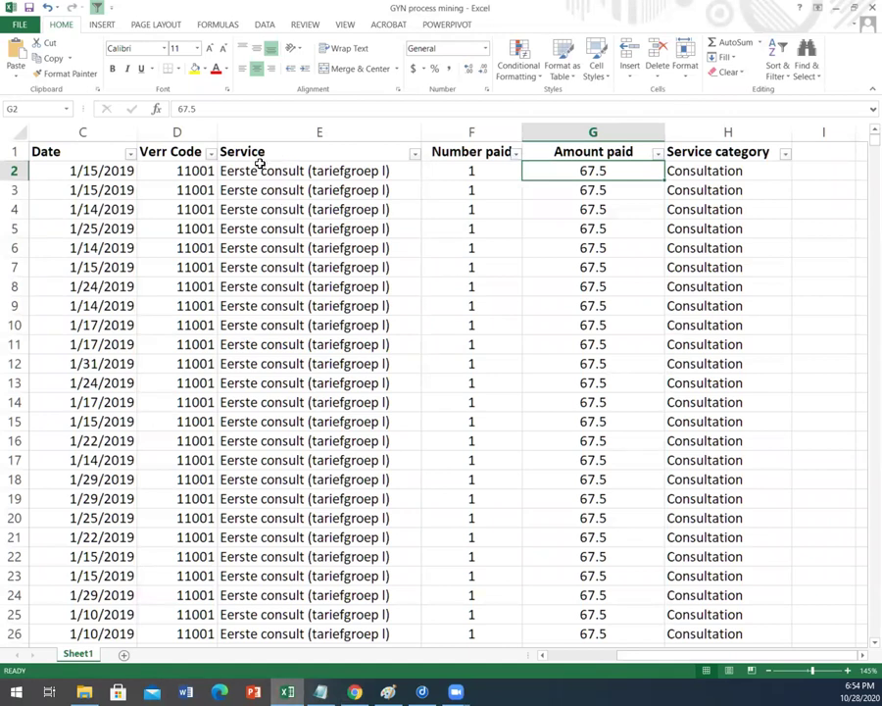
Step: Filter the sheet by Patient ID to a single patient's 20 records
{"action": "left_click_drag", "start_coordinate": [639, 657], "coordinate": [543, 657]}
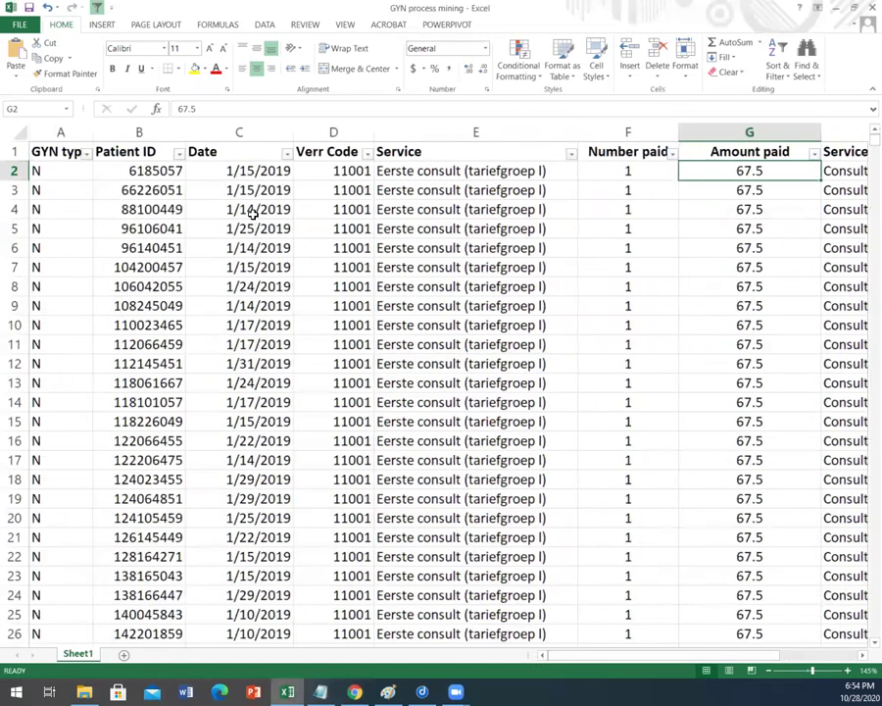
{"action": "left_click", "coordinate": [178, 154]}
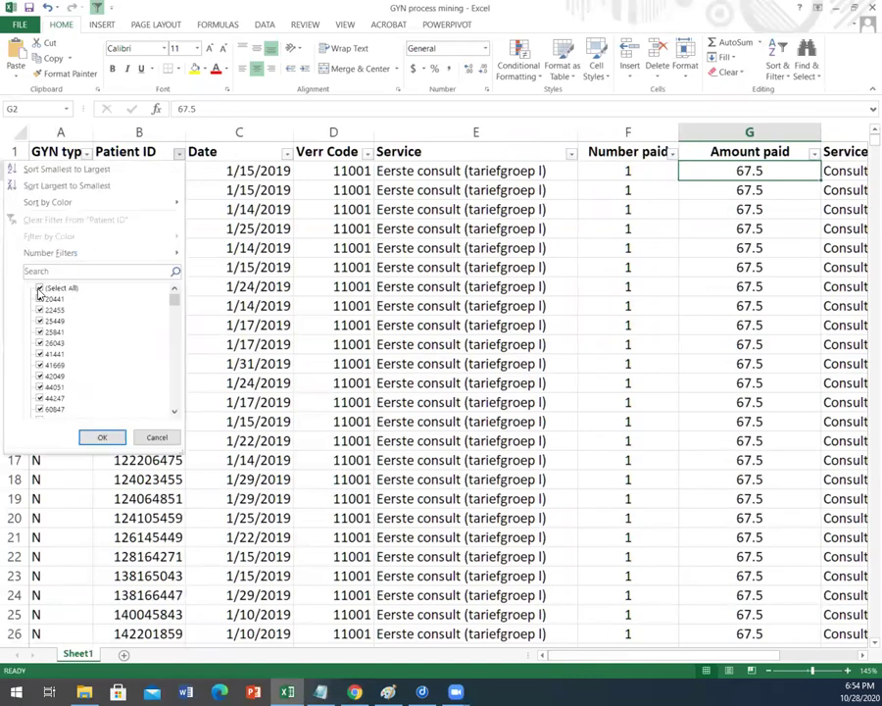
{"action": "left_click", "coordinate": [40, 287]}
{"action": "left_click", "coordinate": [39, 319]}
{"action": "left_click", "coordinate": [102, 437]}
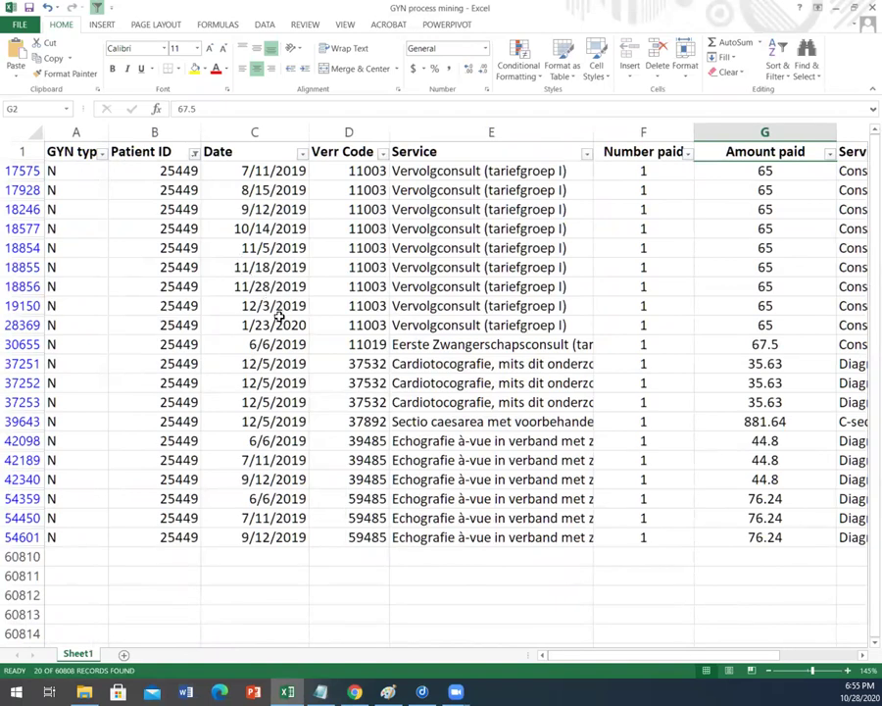
Step: Highlight that patient's 12/5/2019 date and code rows, then return to the SAS Sankey diagram
{"action": "left_click_drag", "start_coordinate": [279, 363], "coordinate": [368, 424]}
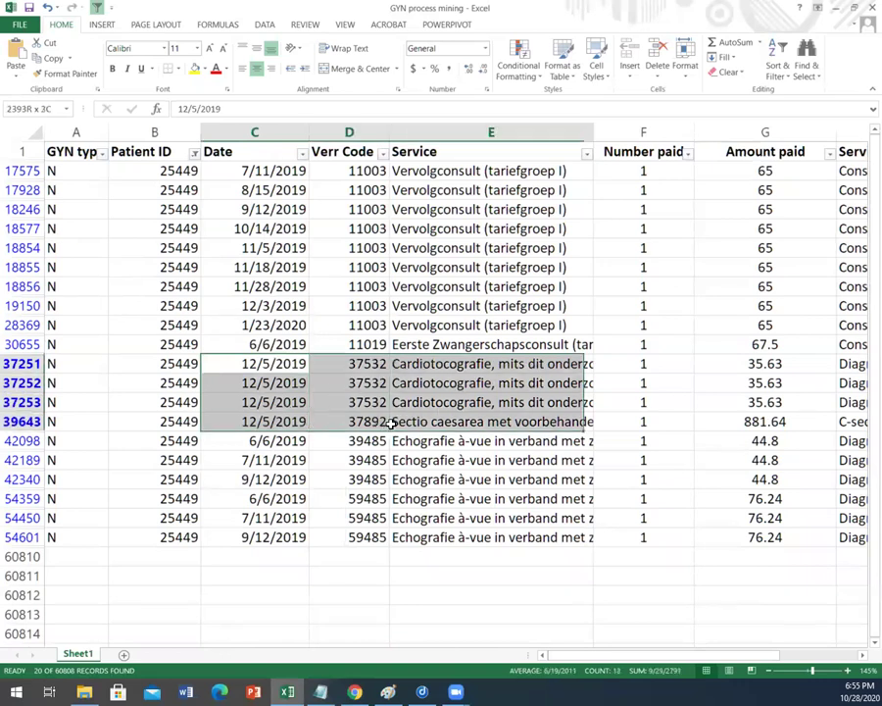
{"action": "left_click", "coordinate": [346, 455]}
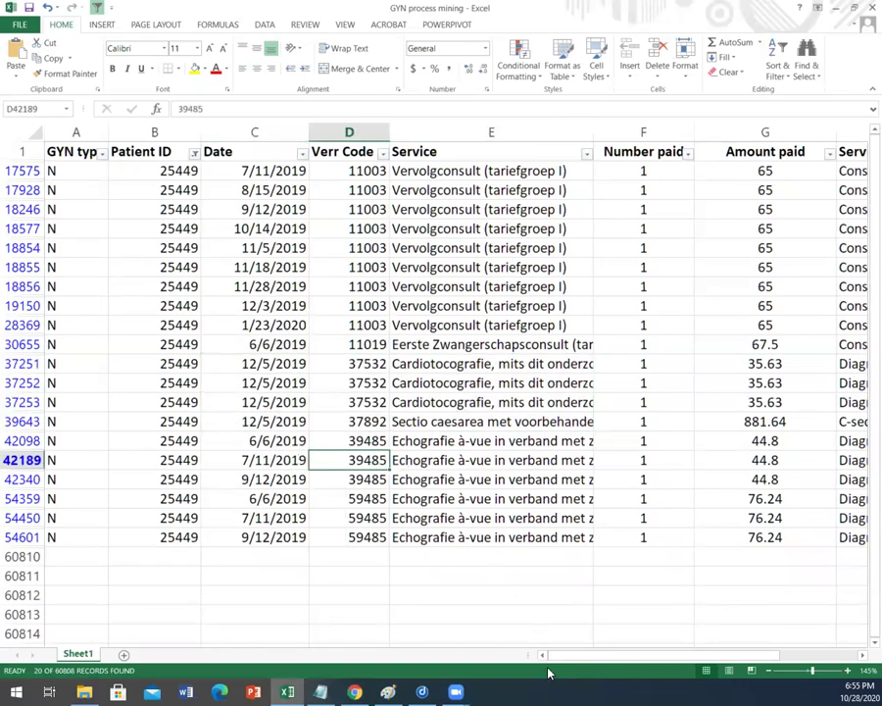
{"action": "left_click_drag", "start_coordinate": [597, 653], "coordinate": [686, 650]}
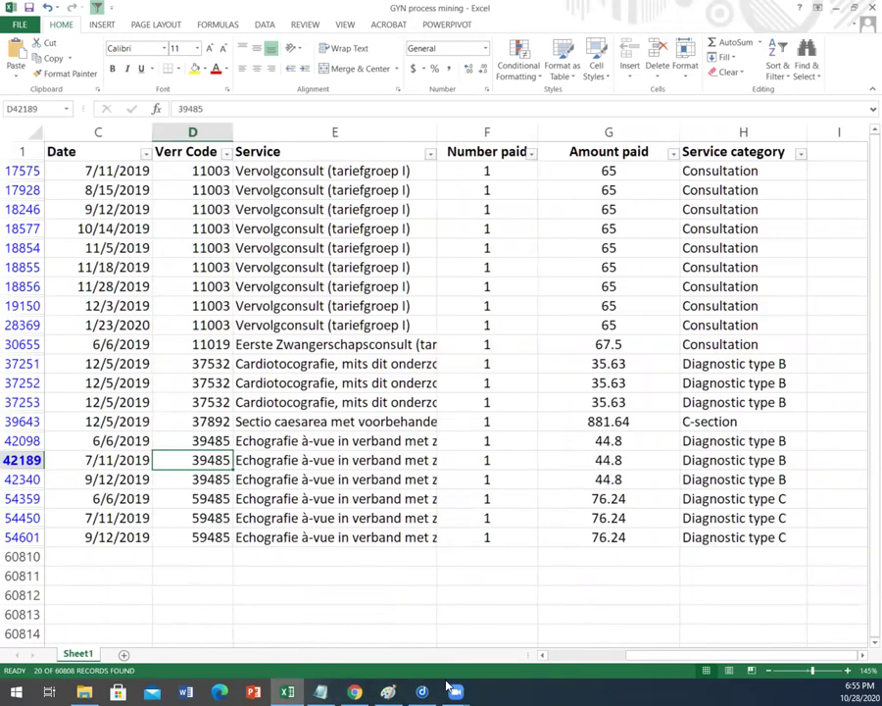
{"action": "mouse_move", "coordinate": [456, 692]}
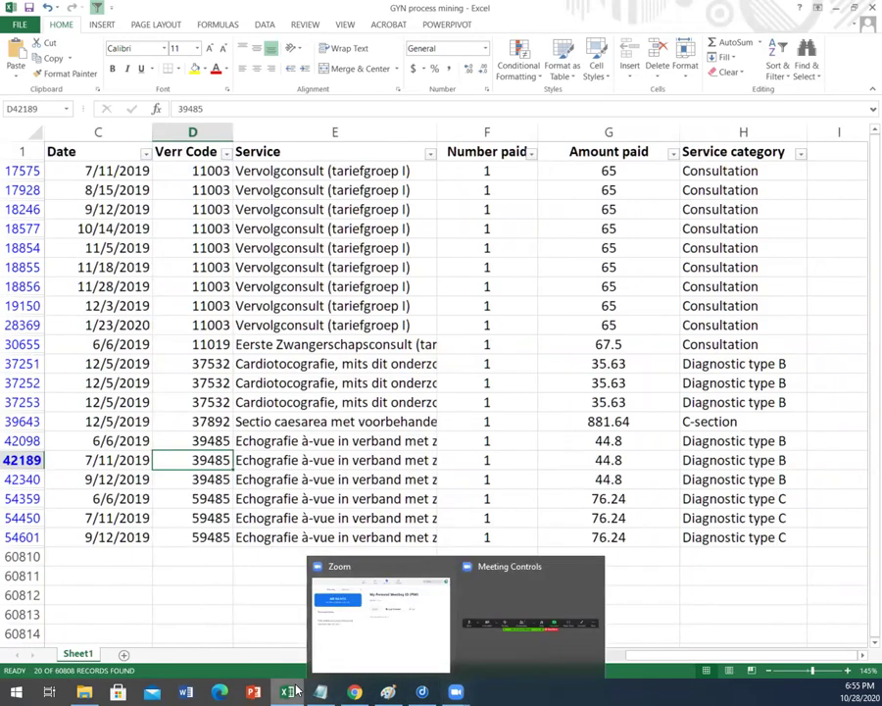
{"action": "left_click", "coordinate": [355, 693]}
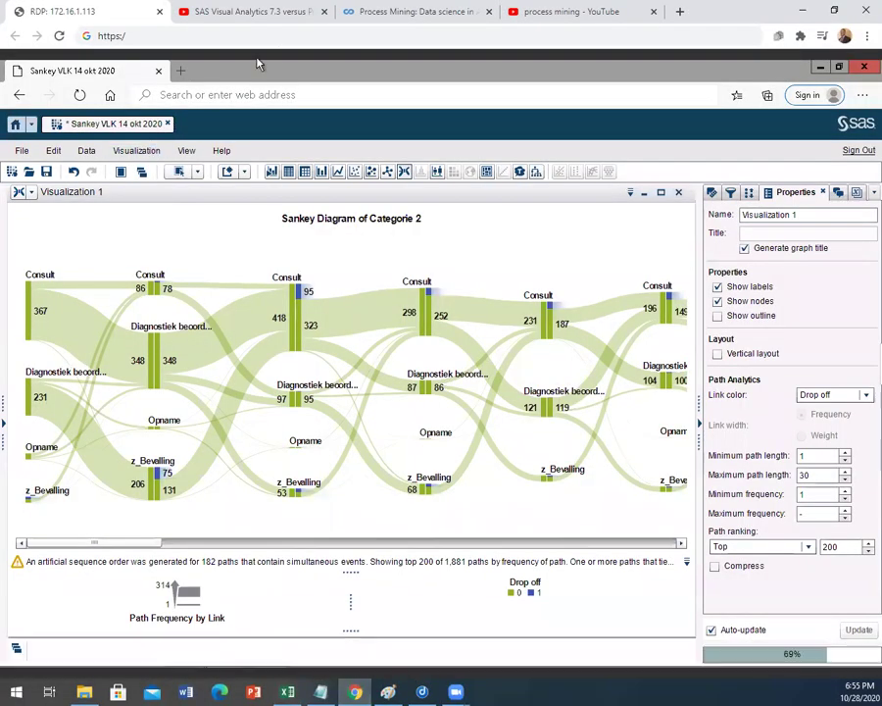
Step: Show the 'process mining' YouTube results, zoom the page in, and browse the listed talks
{"action": "left_click", "coordinate": [537, 13]}
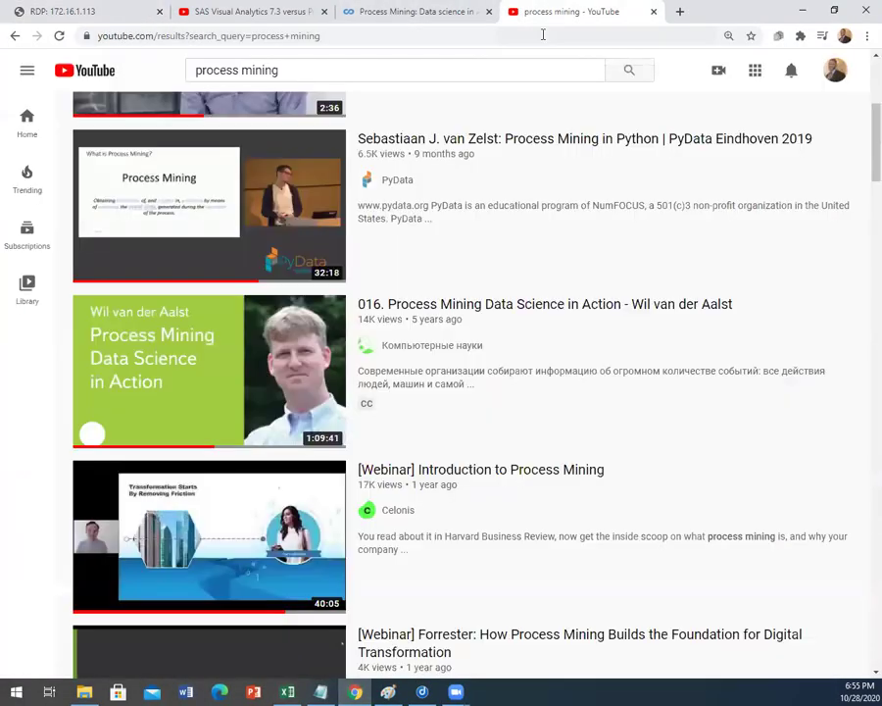
{"action": "scroll", "coordinate": [502, 296], "scroll_direction": "up", "scroll_amount": 5}
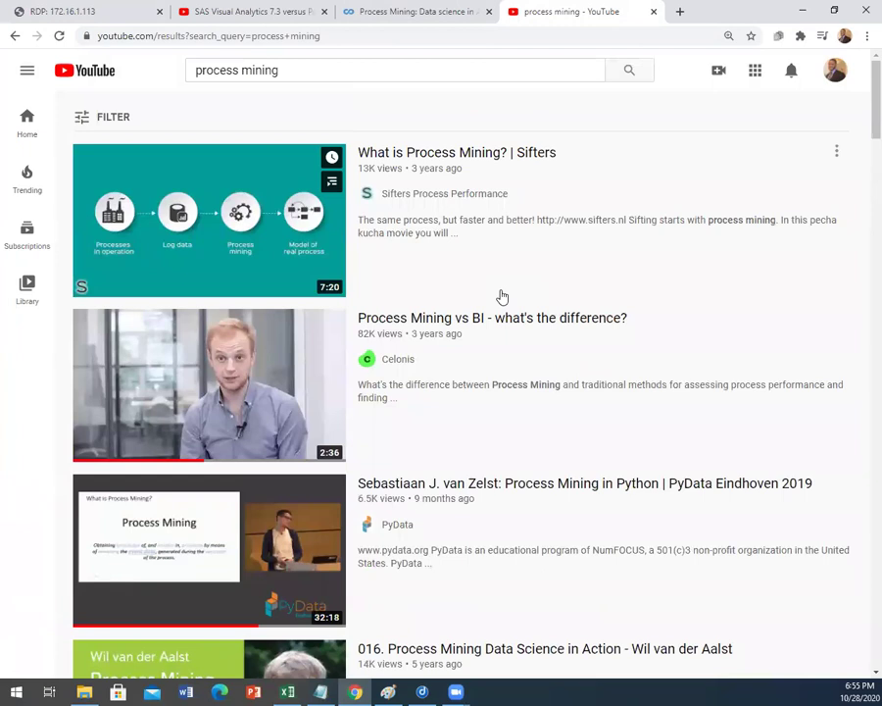
{"action": "key", "text": "ctrl+plus"}
{"action": "key", "text": "ctrl+plus"}
{"action": "key", "text": "ctrl+plus"}
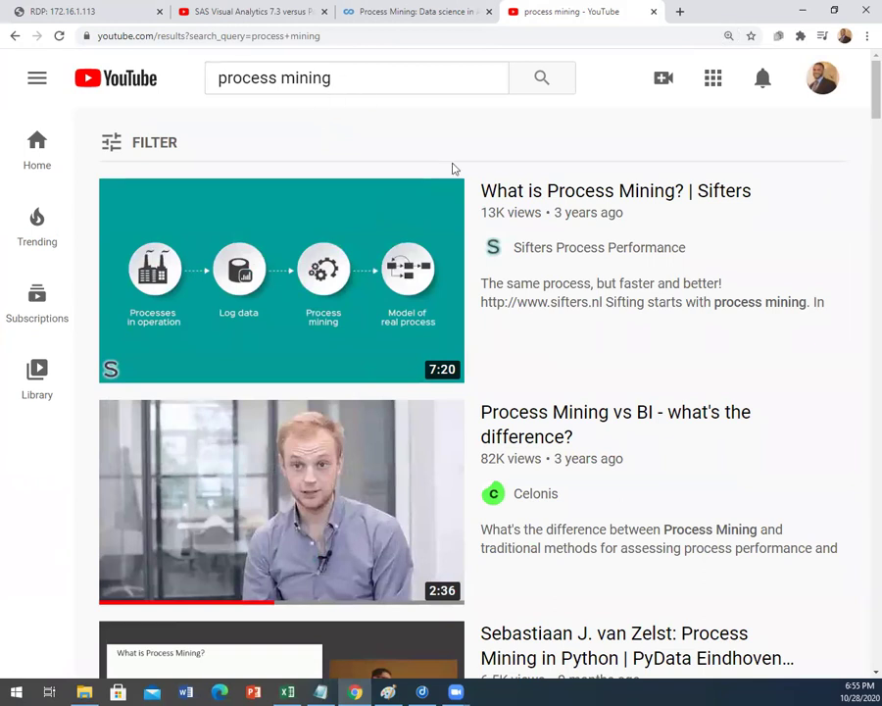
{"action": "scroll", "coordinate": [584, 277], "scroll_direction": "down", "scroll_amount": 2}
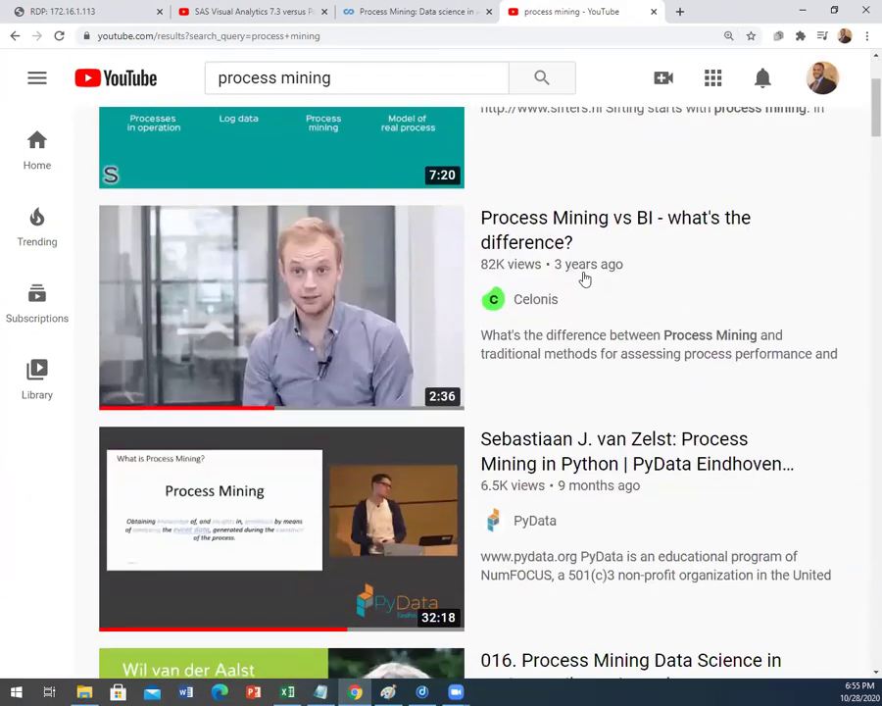
{"action": "scroll", "coordinate": [565, 281], "scroll_direction": "down", "scroll_amount": 2}
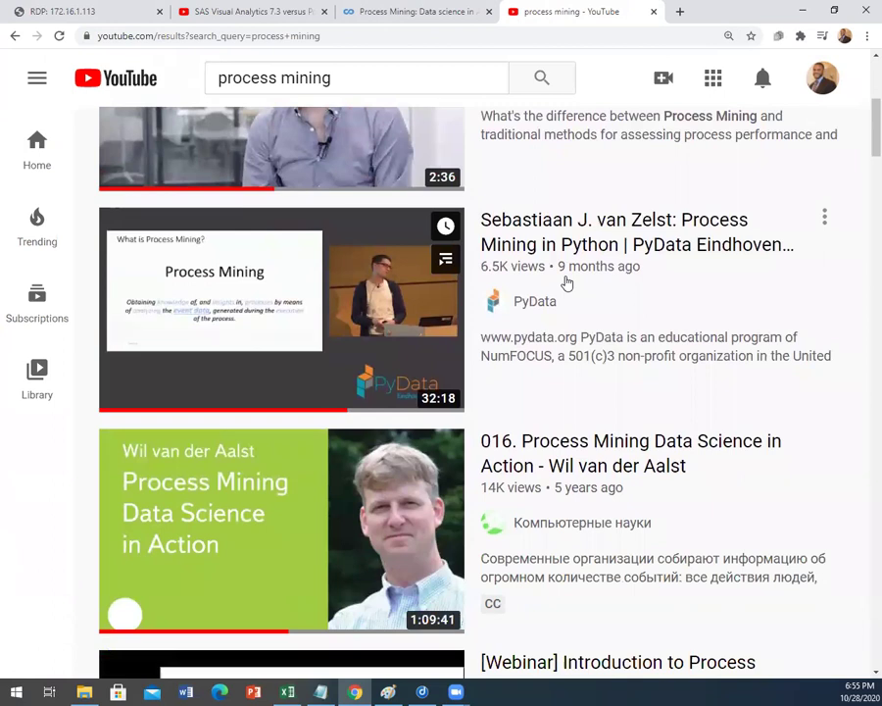
{"action": "scroll", "coordinate": [568, 290], "scroll_direction": "down", "scroll_amount": 1}
{"action": "mouse_move", "coordinate": [695, 408]}
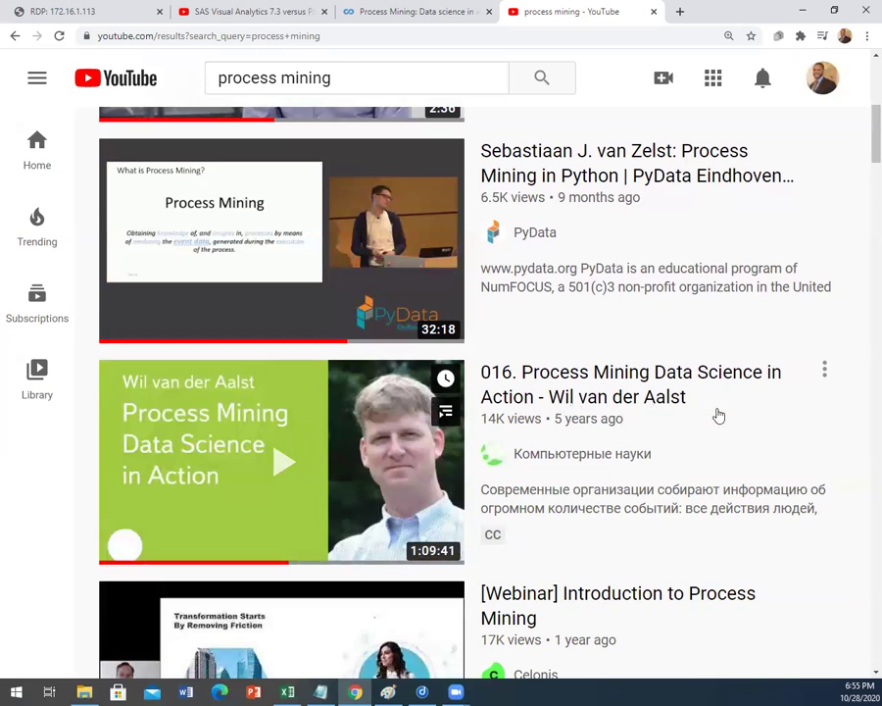
{"action": "scroll", "coordinate": [373, 381], "scroll_direction": "down", "scroll_amount": 3}
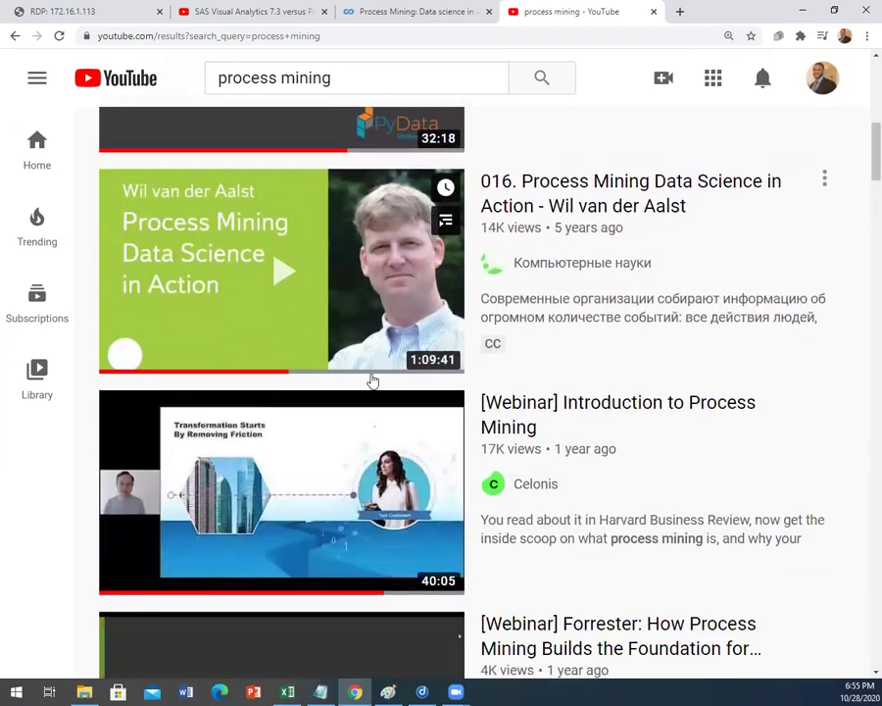
{"action": "scroll", "coordinate": [372, 380], "scroll_direction": "up", "scroll_amount": 1}
{"action": "scroll", "coordinate": [372, 381], "scroll_direction": "up", "scroll_amount": 1}
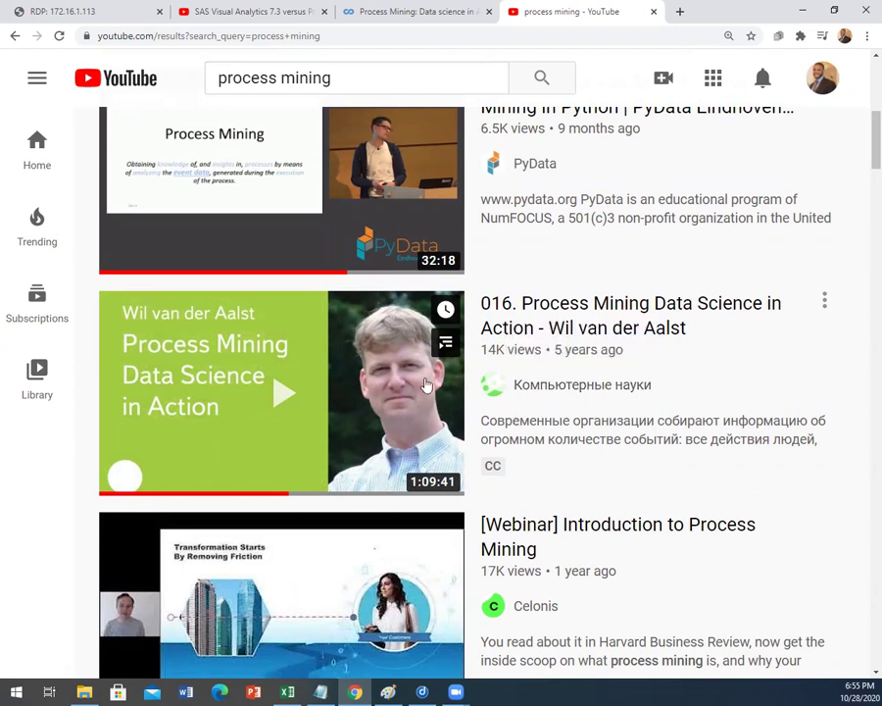
{"action": "scroll", "coordinate": [427, 384], "scroll_direction": "down", "scroll_amount": 2}
{"action": "scroll", "coordinate": [431, 382], "scroll_direction": "up", "scroll_amount": 3}
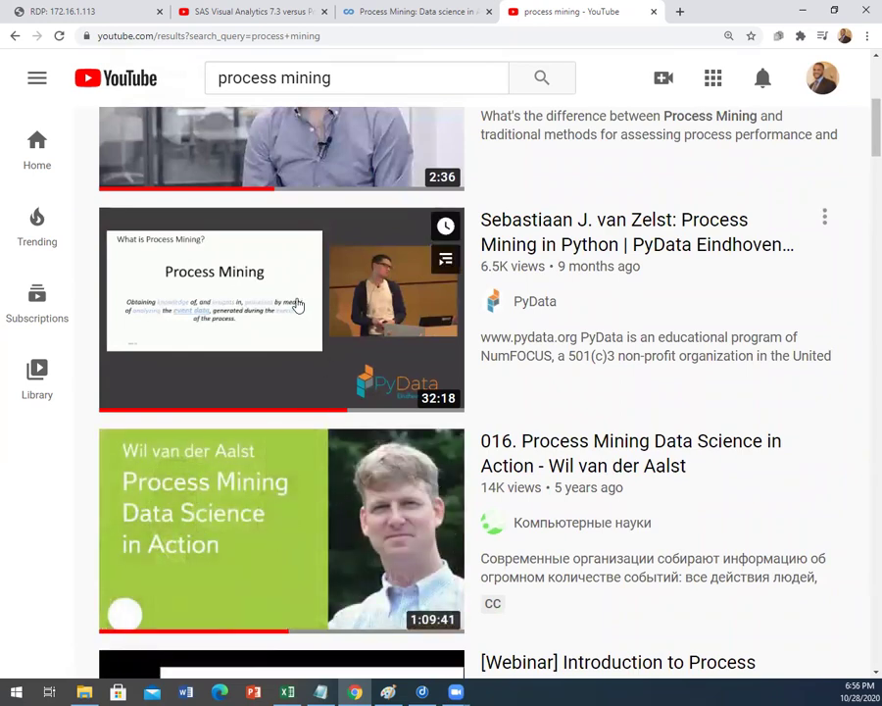
Step: Clear the Patient ID filter in Excel so all service rows show, then return to the browser
{"action": "left_click", "coordinate": [285, 692]}
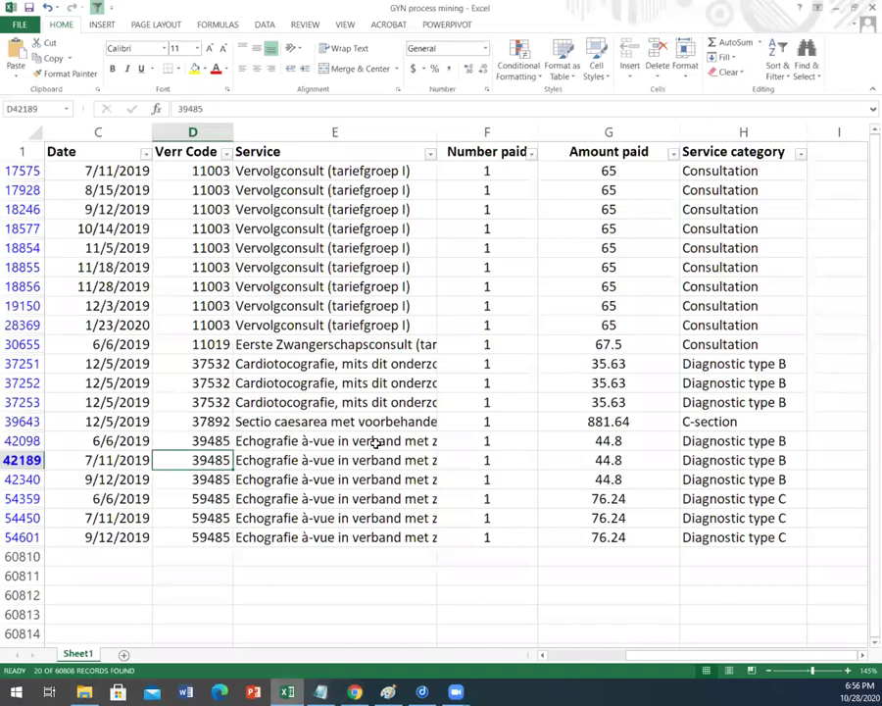
{"action": "left_click", "coordinate": [777, 61]}
{"action": "left_click", "coordinate": [784, 156]}
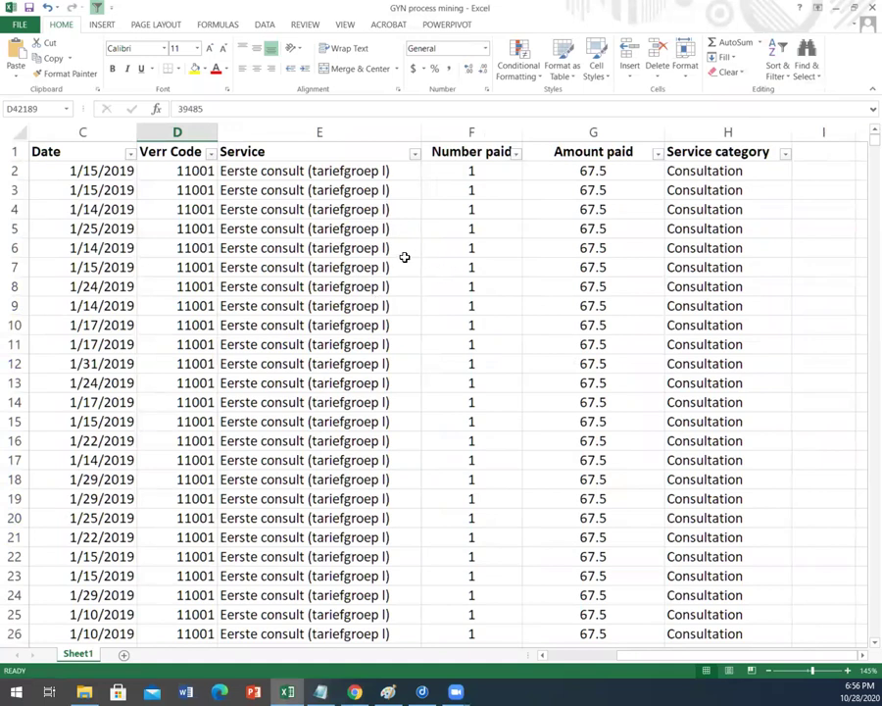
{"action": "left_click", "coordinate": [356, 691]}
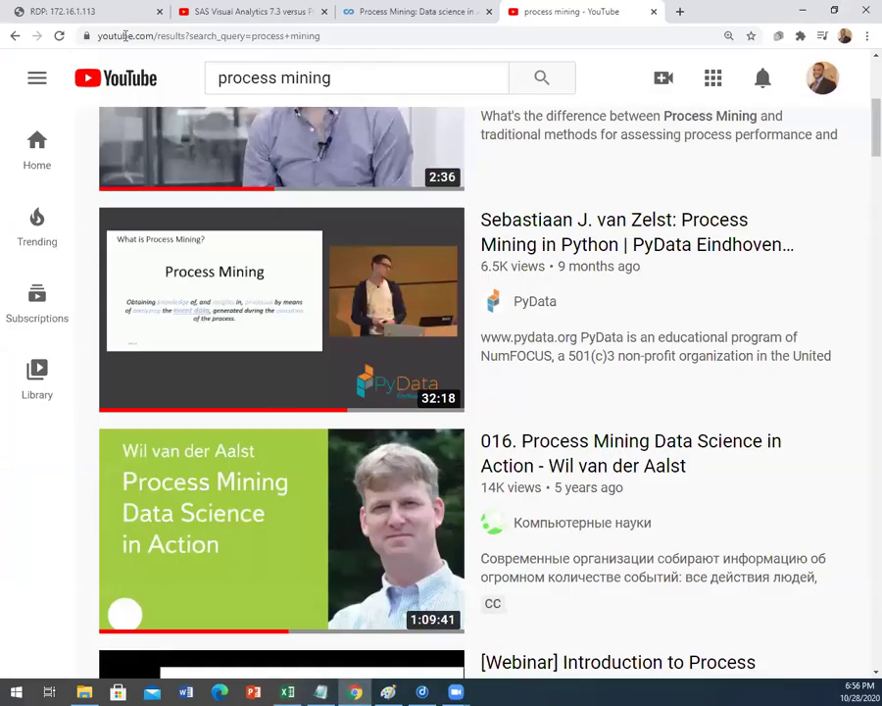
Step: Review the Categorie 2 Sankey path counts per step, then bring up the Coursera Process Mining course
{"action": "left_click", "coordinate": [65, 9]}
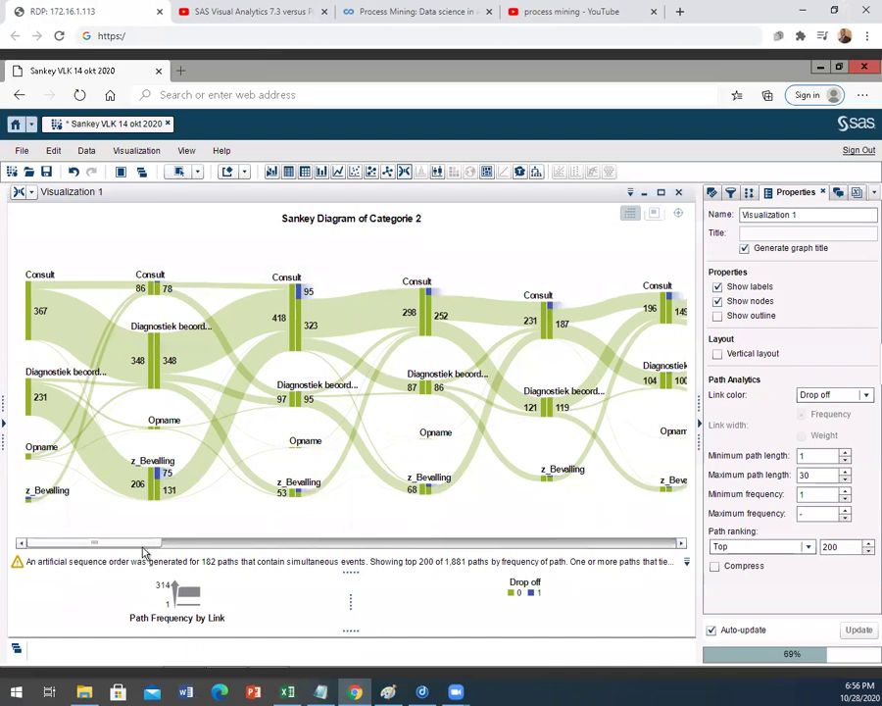
{"action": "left_click_drag", "start_coordinate": [143, 546], "coordinate": [113, 529]}
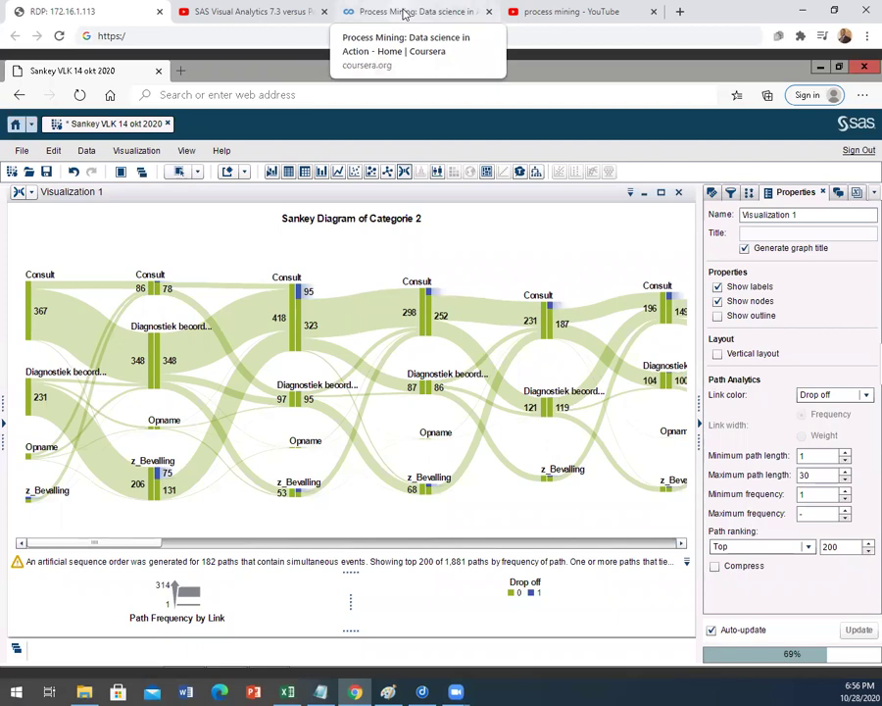
{"action": "left_click", "coordinate": [405, 12]}
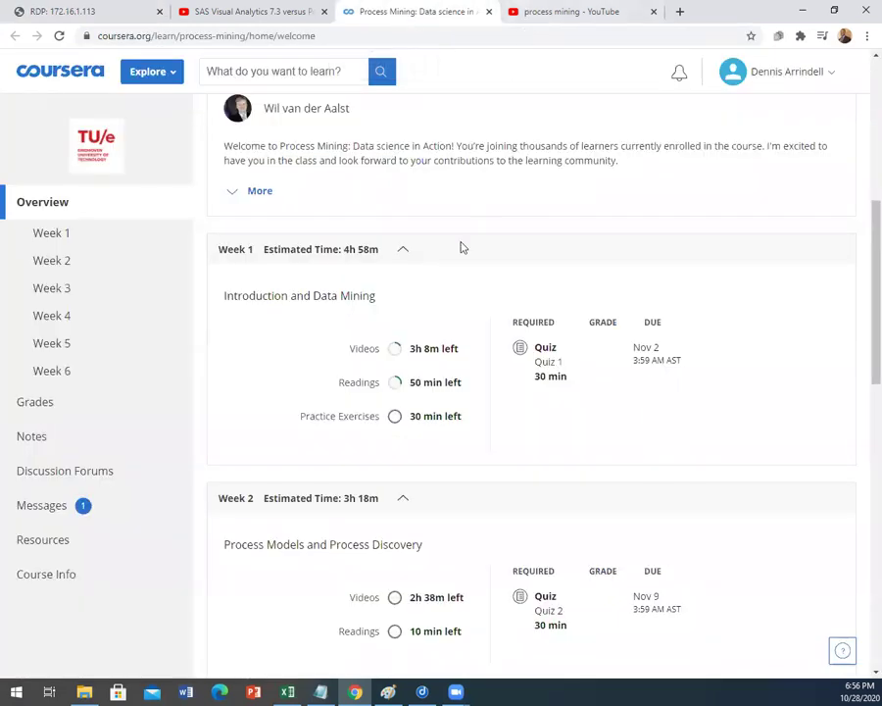
{"action": "scroll", "coordinate": [463, 247], "scroll_direction": "up", "scroll_amount": 4}
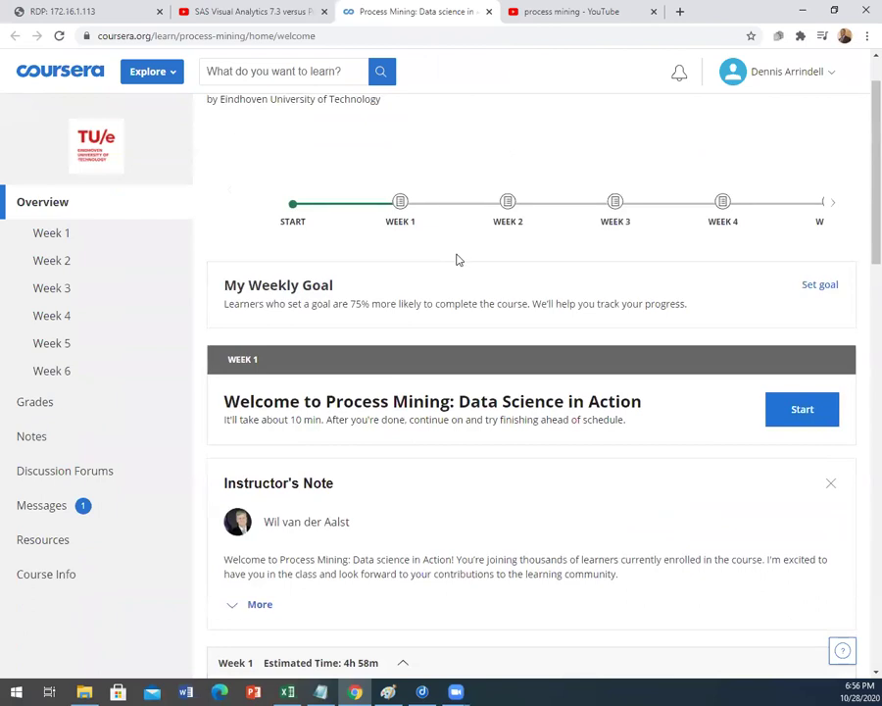
{"action": "scroll", "coordinate": [353, 505], "scroll_direction": "down", "scroll_amount": 1}
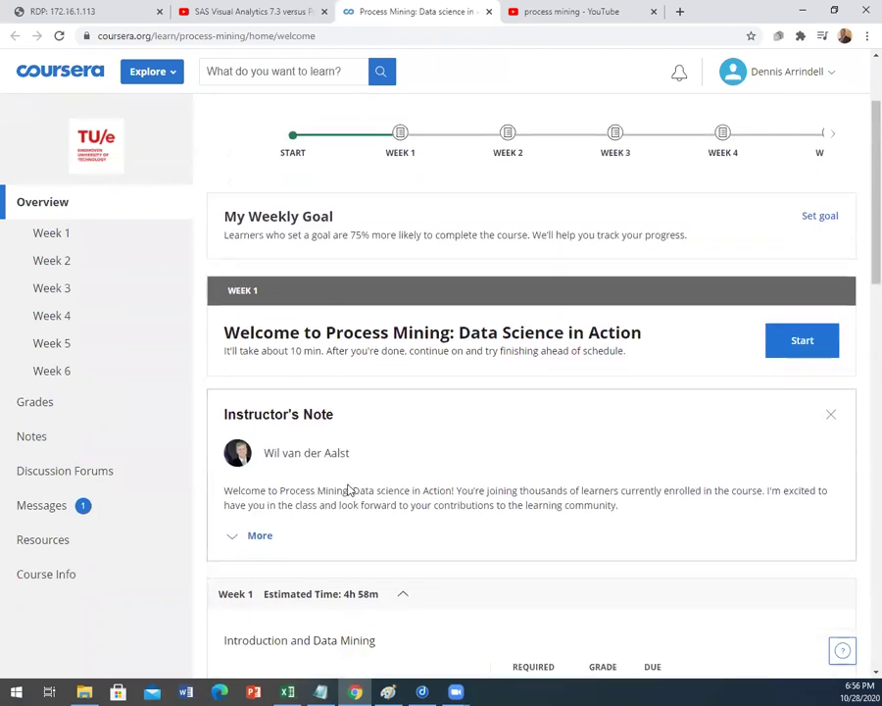
{"action": "left_click_drag", "start_coordinate": [266, 454], "coordinate": [361, 461]}
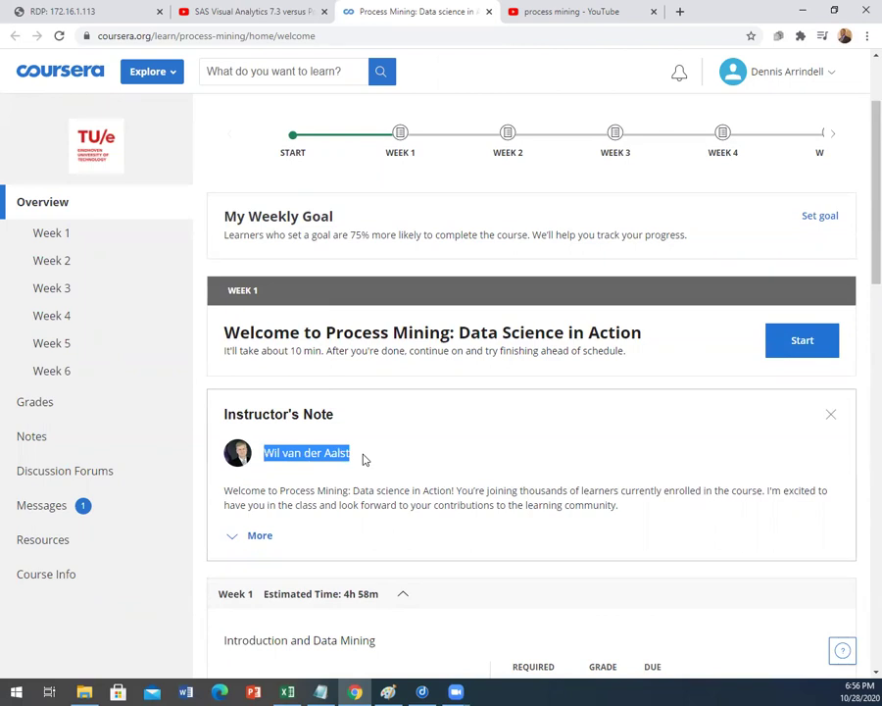
{"action": "scroll", "coordinate": [364, 460], "scroll_direction": "down", "scroll_amount": 2}
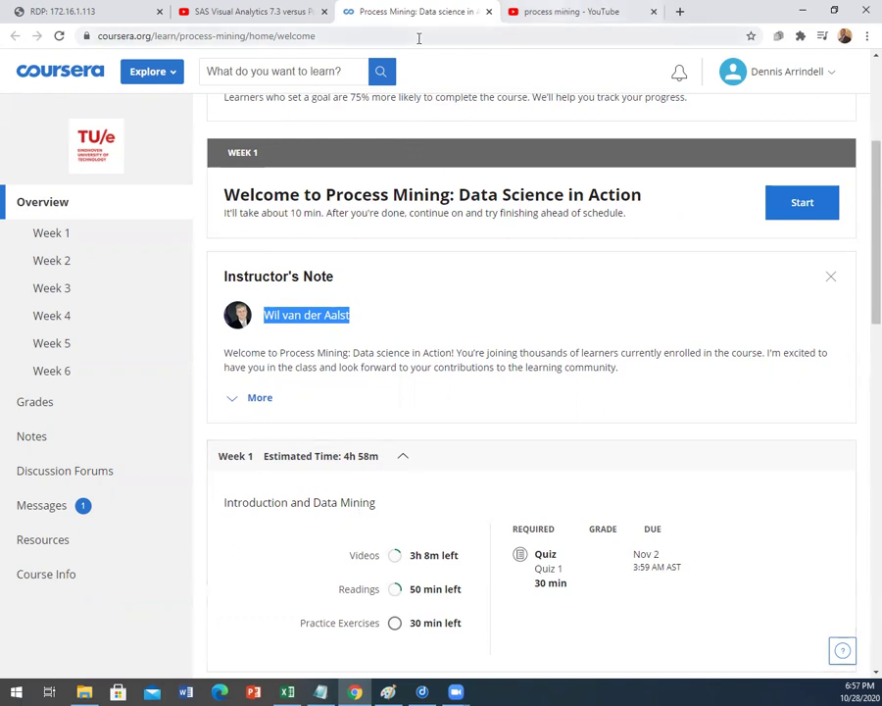
{"action": "scroll", "coordinate": [408, 295], "scroll_direction": "up", "scroll_amount": 3}
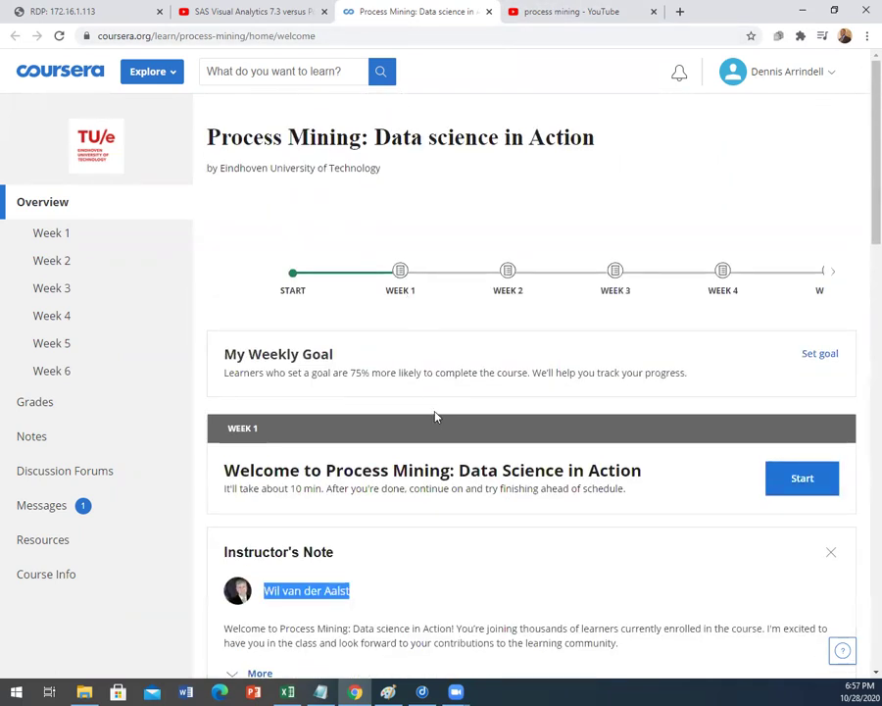
{"action": "left_click", "coordinate": [423, 691]}
{"action": "key", "text": "ctrl+n"}
{"action": "left_click_drag", "start_coordinate": [326, 8], "coordinate": [326, 0]}
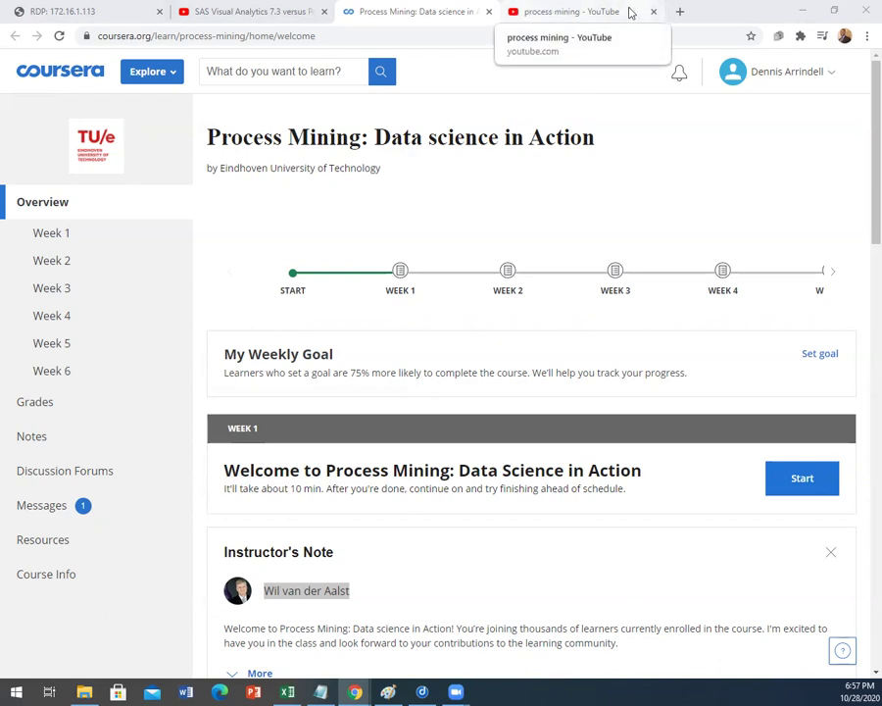
Step: Load fluxicon.com/disco/ in a new browser tab
{"action": "left_click", "coordinate": [681, 13]}
{"action": "type", "text": "https://fluxicon.com/disco/"}
{"action": "key", "text": "Return"}
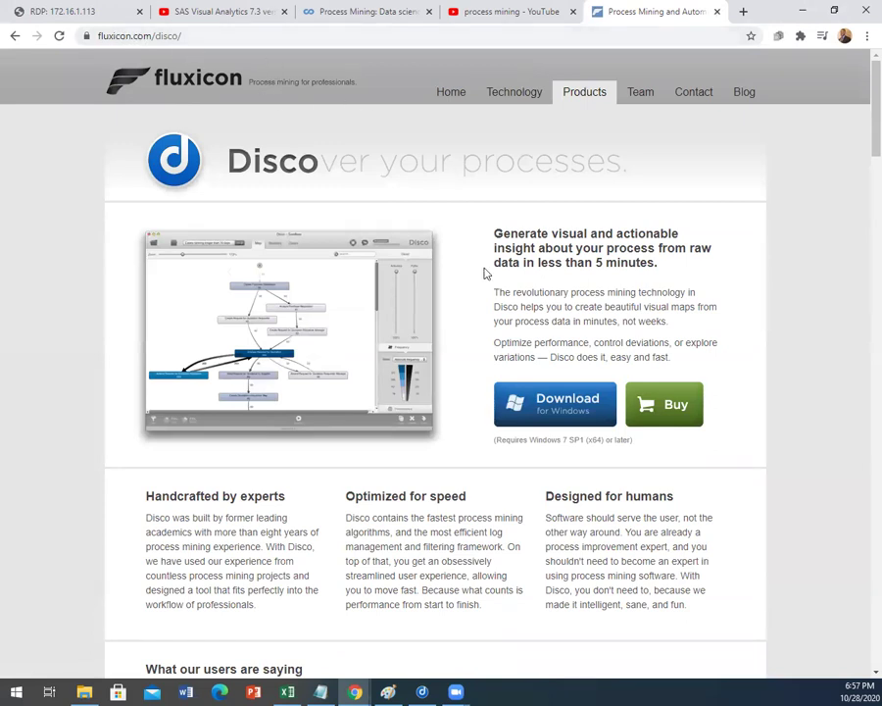
Step: Scroll through the Disco product page, then return to the YouTube 'process mining' results
{"action": "scroll", "coordinate": [575, 419], "scroll_direction": "down", "scroll_amount": 3}
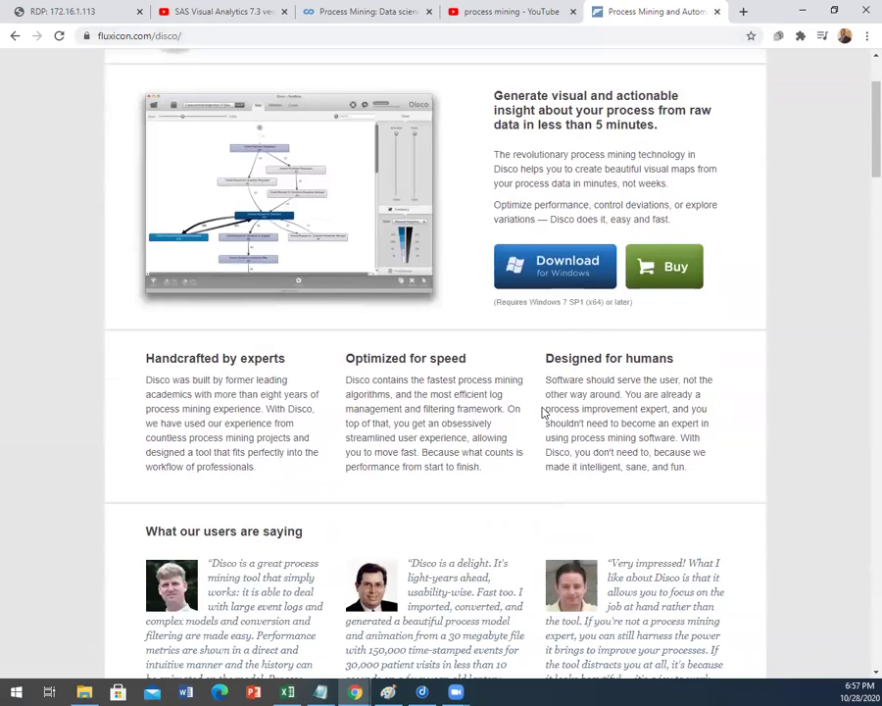
{"action": "scroll", "coordinate": [544, 412], "scroll_direction": "down", "scroll_amount": 4}
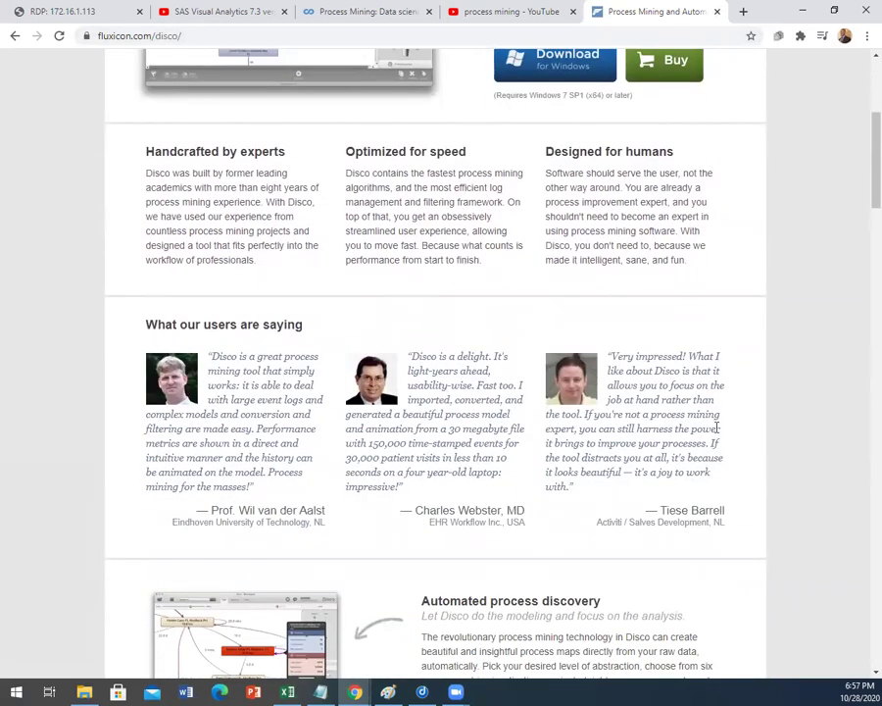
{"action": "scroll", "coordinate": [718, 428], "scroll_direction": "down", "scroll_amount": 3}
{"action": "scroll", "coordinate": [715, 435], "scroll_direction": "down", "scroll_amount": 2}
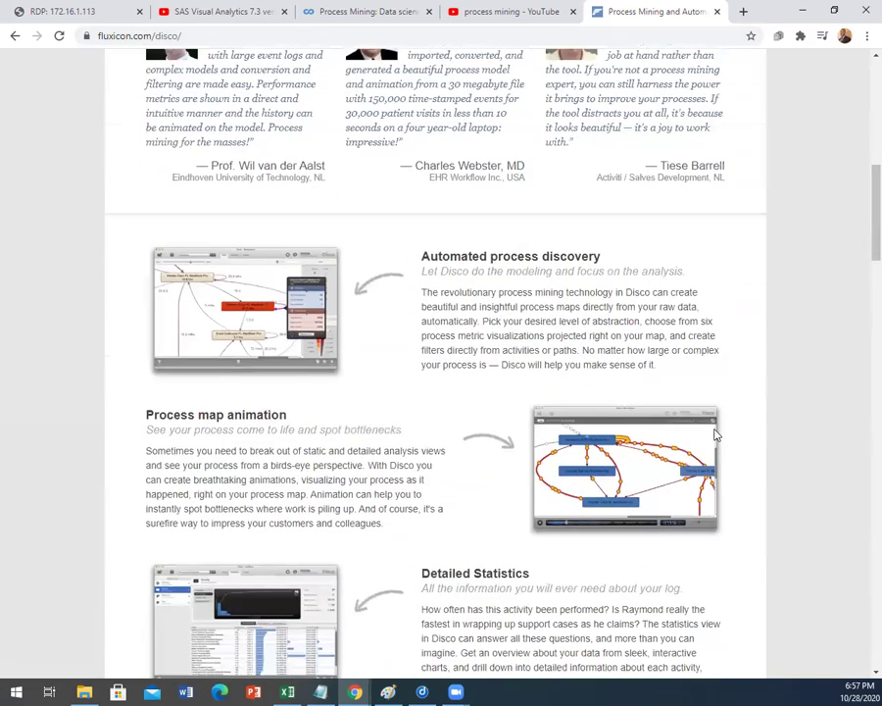
{"action": "scroll", "coordinate": [716, 435], "scroll_direction": "down", "scroll_amount": 1}
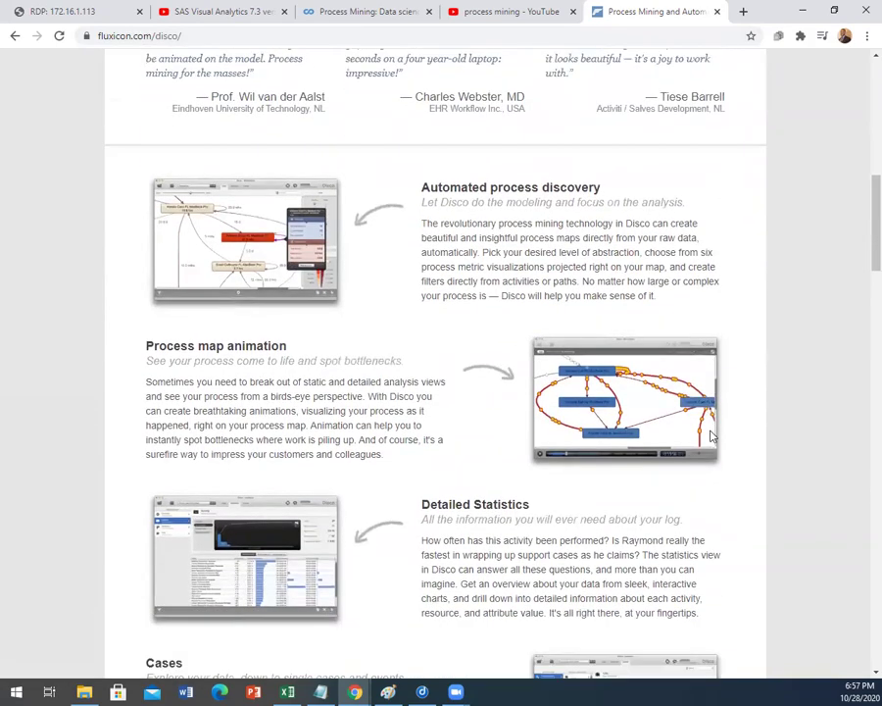
{"action": "scroll", "coordinate": [713, 438], "scroll_direction": "up", "scroll_amount": 2}
{"action": "scroll", "coordinate": [713, 437], "scroll_direction": "up", "scroll_amount": 8}
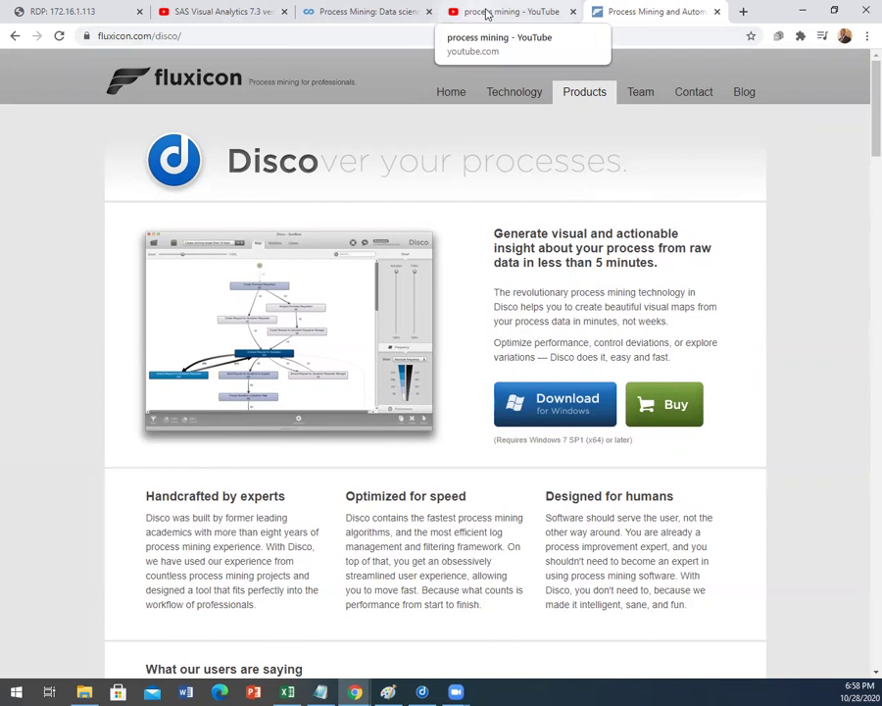
{"action": "left_click", "coordinate": [488, 11]}
{"action": "mouse_move", "coordinate": [507, 223]}
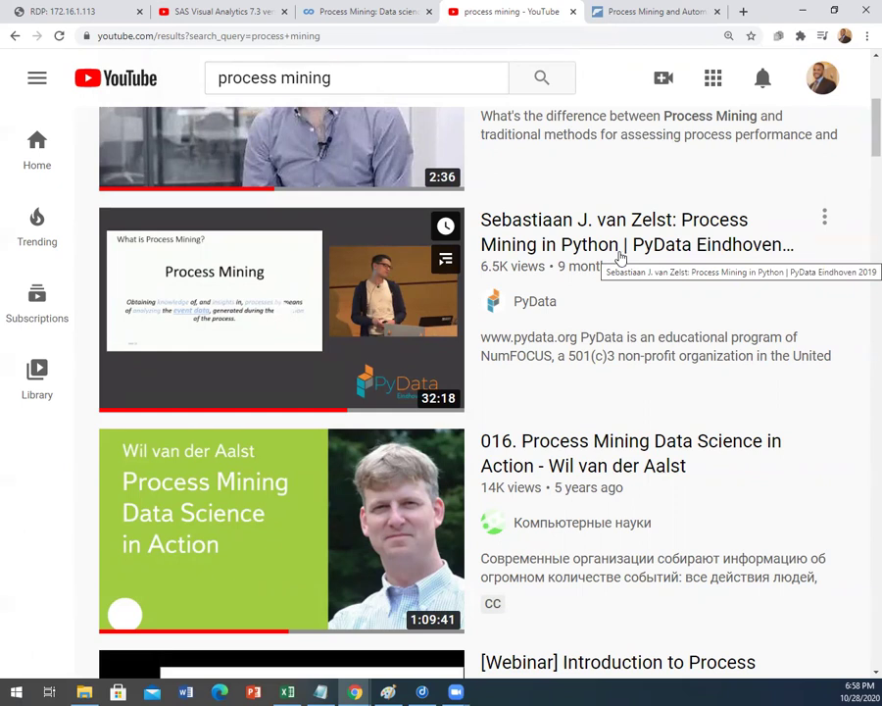
Step: Go back to the Fluxicon Disco product page, with its Windows download offered
{"action": "left_click", "coordinate": [645, 12]}
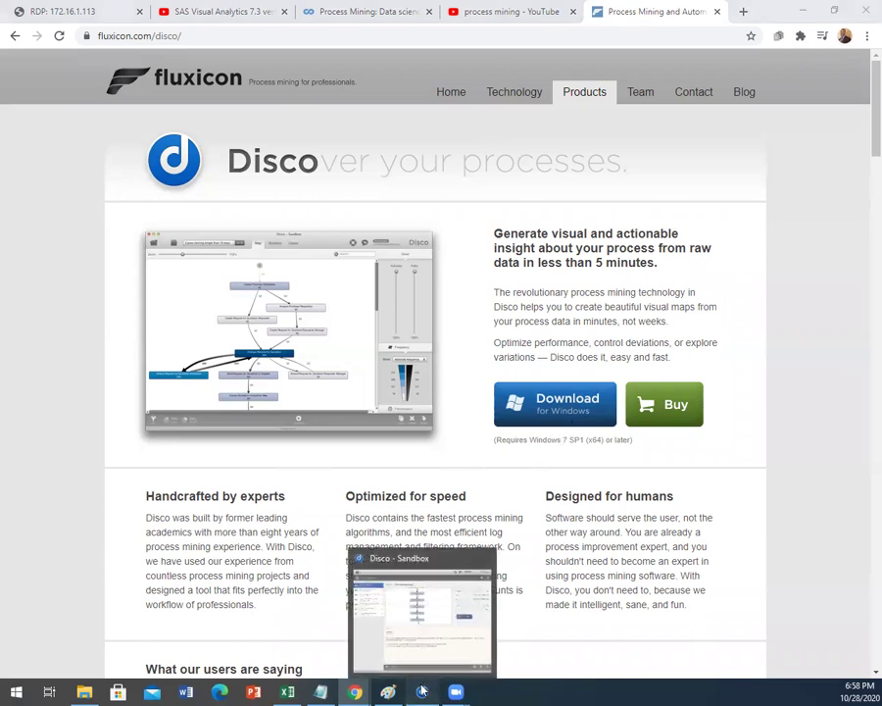
Step: Bring up Disco's Sandbox project, then switch back to the GYN process mining workbook in Excel
{"action": "left_click", "coordinate": [421, 693]}
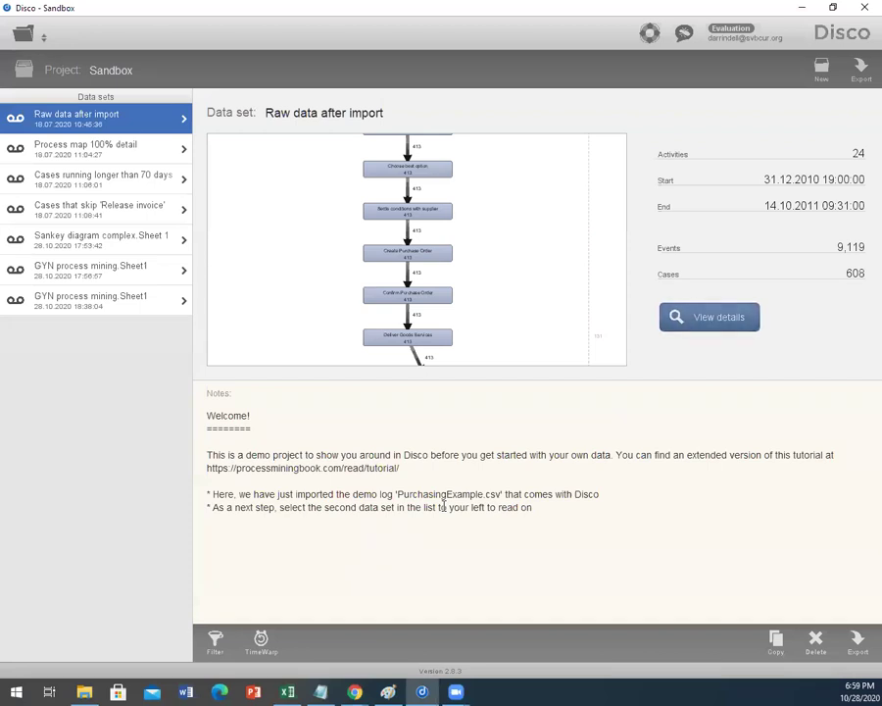
{"action": "left_click", "coordinate": [289, 691]}
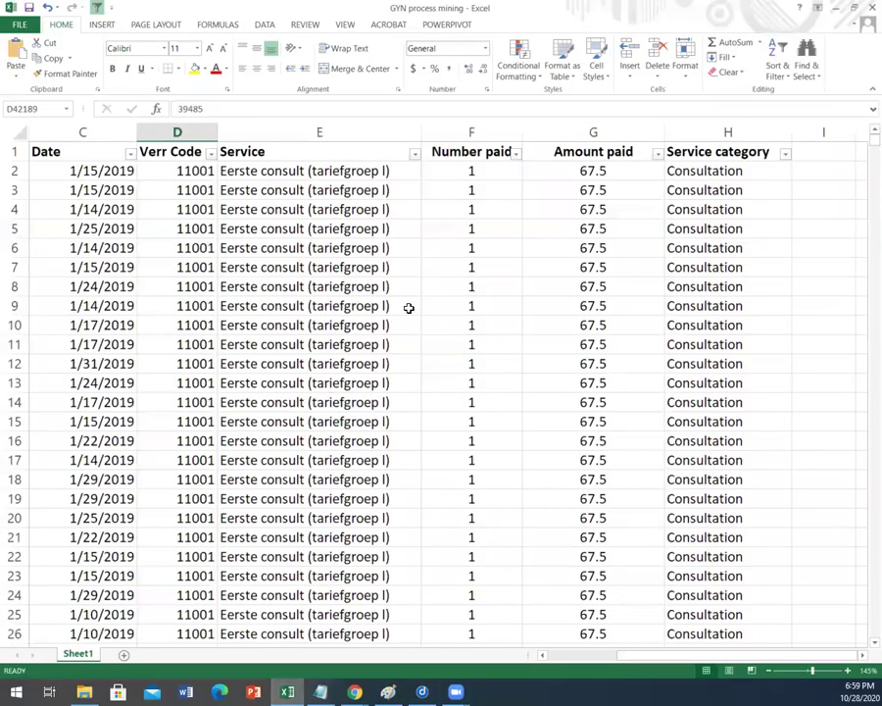
Step: Review the Service column's filter values and close the list without filtering
{"action": "left_click", "coordinate": [279, 132]}
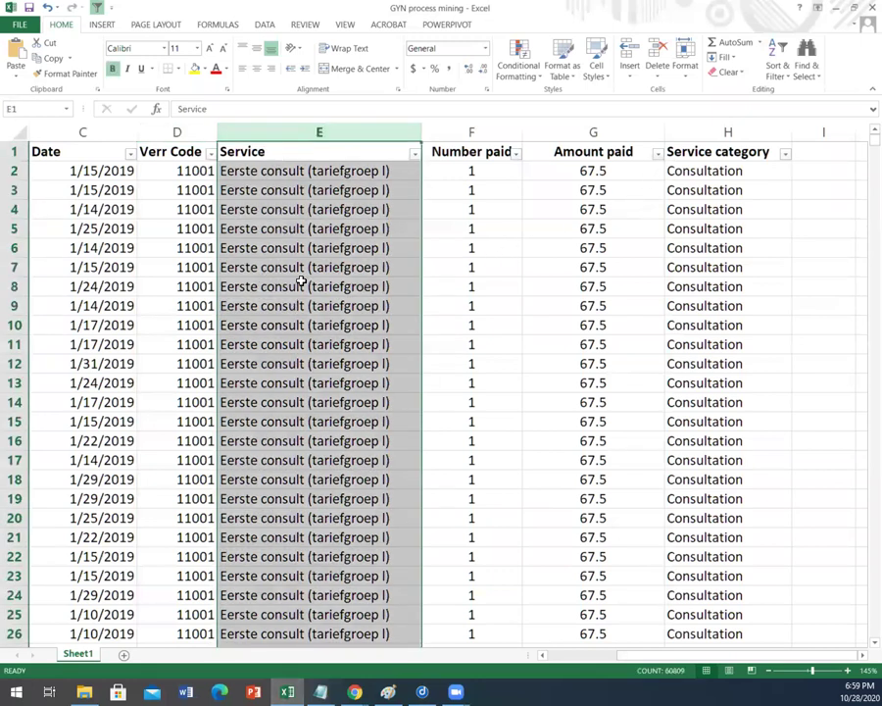
{"action": "left_click", "coordinate": [414, 154]}
{"action": "scroll", "coordinate": [334, 328], "scroll_direction": "down", "scroll_amount": 10}
{"action": "scroll", "coordinate": [330, 337], "scroll_direction": "down", "scroll_amount": 8}
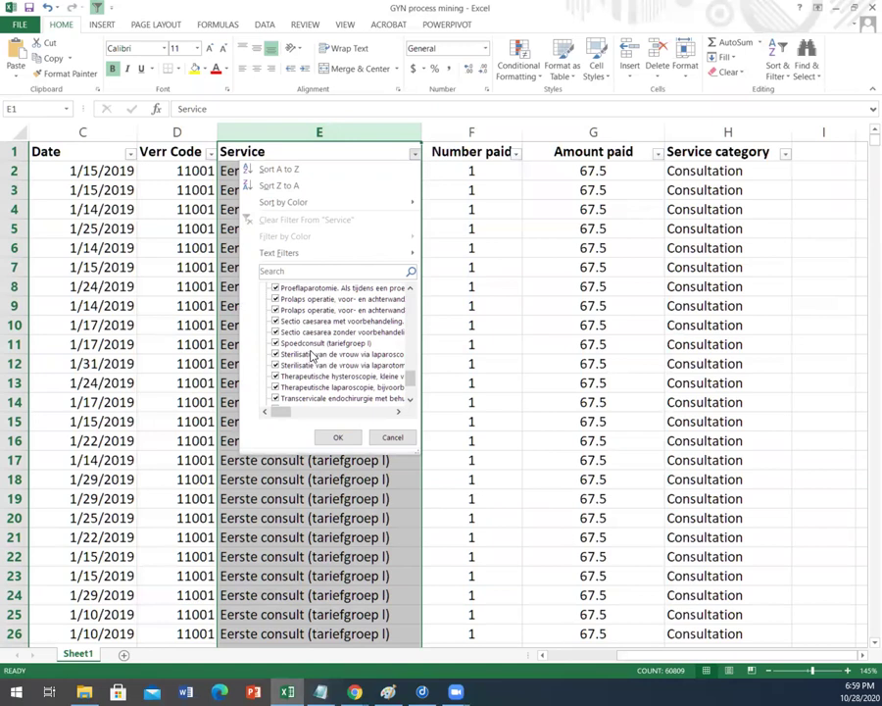
{"action": "left_click", "coordinate": [484, 322]}
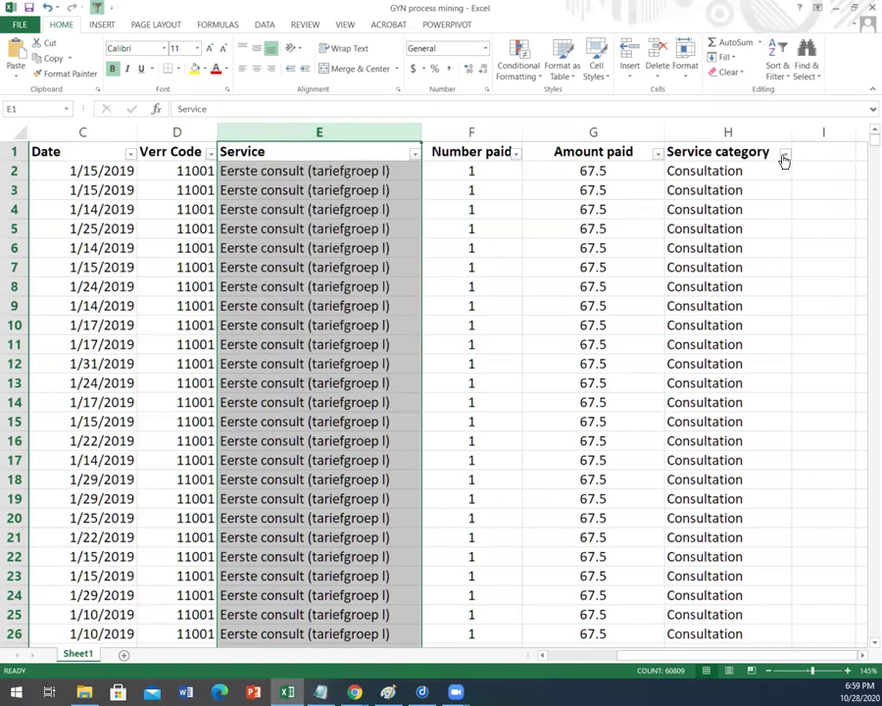
Step: Review the Service category filter values, leave the sheet unfiltered, and return to Disco
{"action": "left_click", "coordinate": [762, 177]}
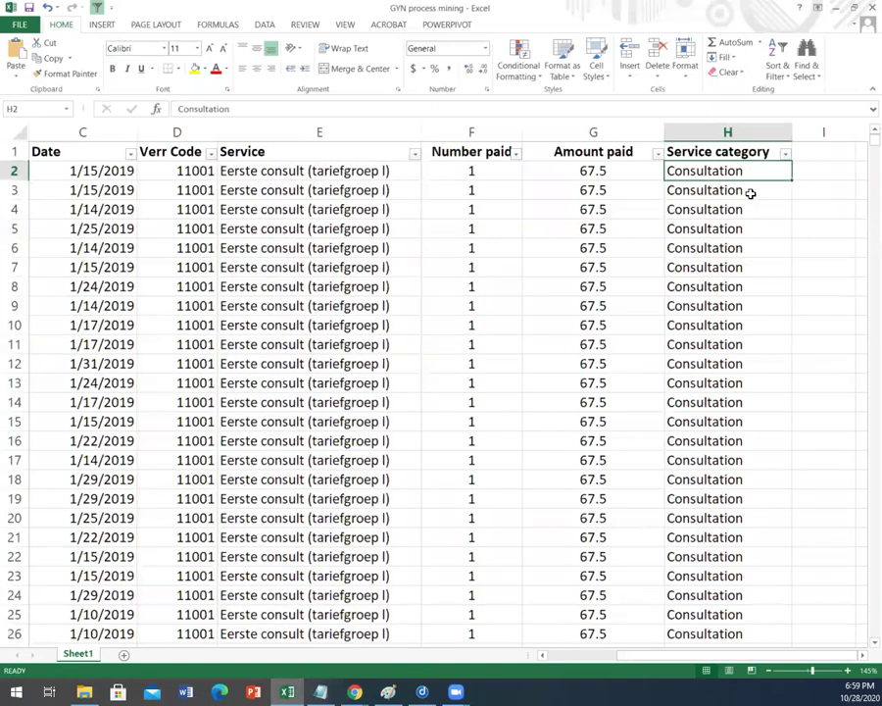
{"action": "scroll", "coordinate": [750, 193], "scroll_direction": "up", "scroll_amount": 1, "text": "ctrl"}
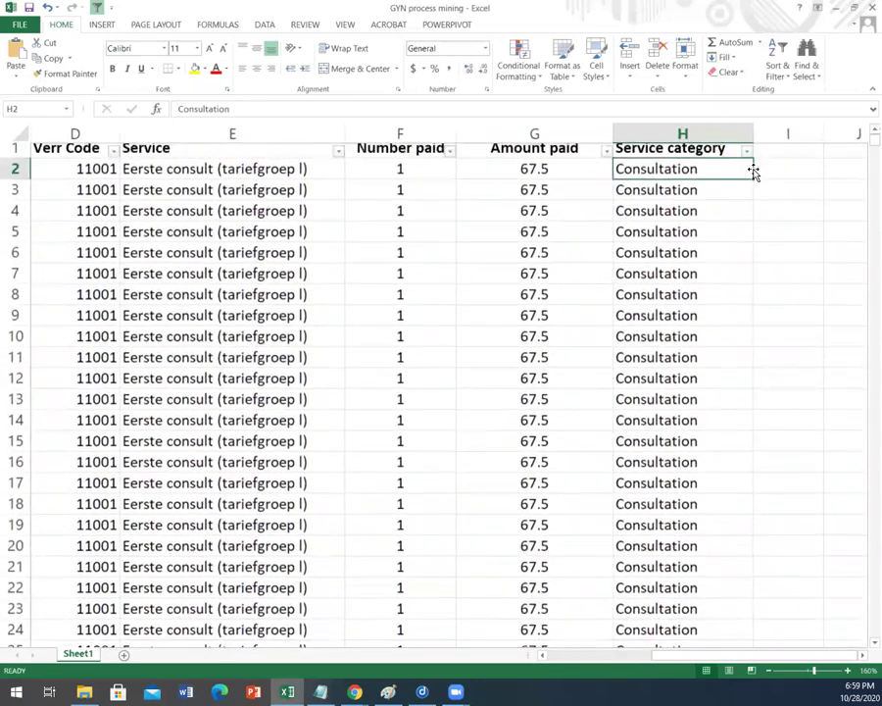
{"action": "left_click", "coordinate": [746, 161]}
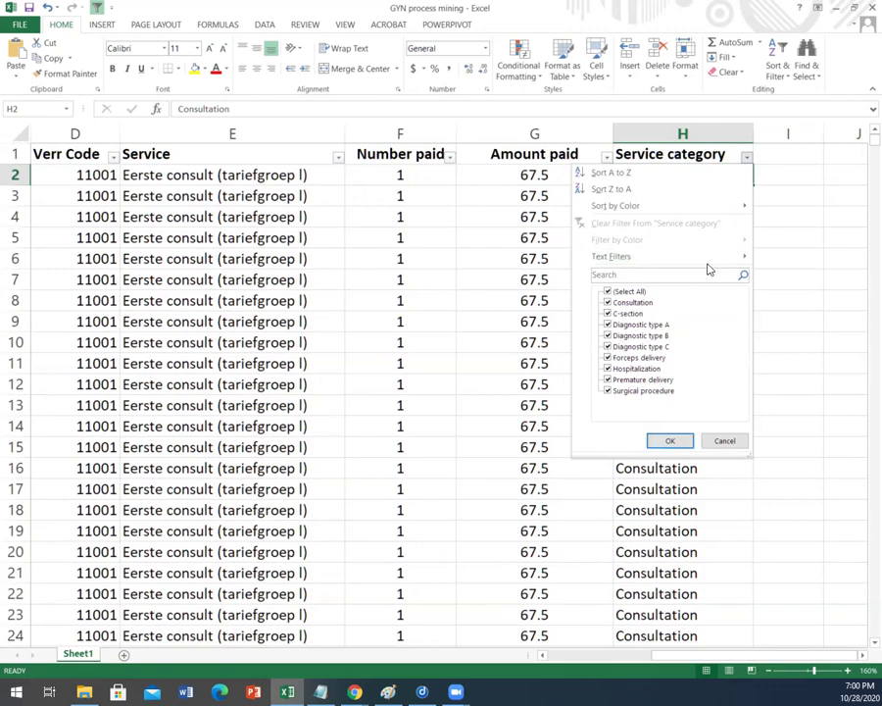
{"action": "key", "text": "Escape"}
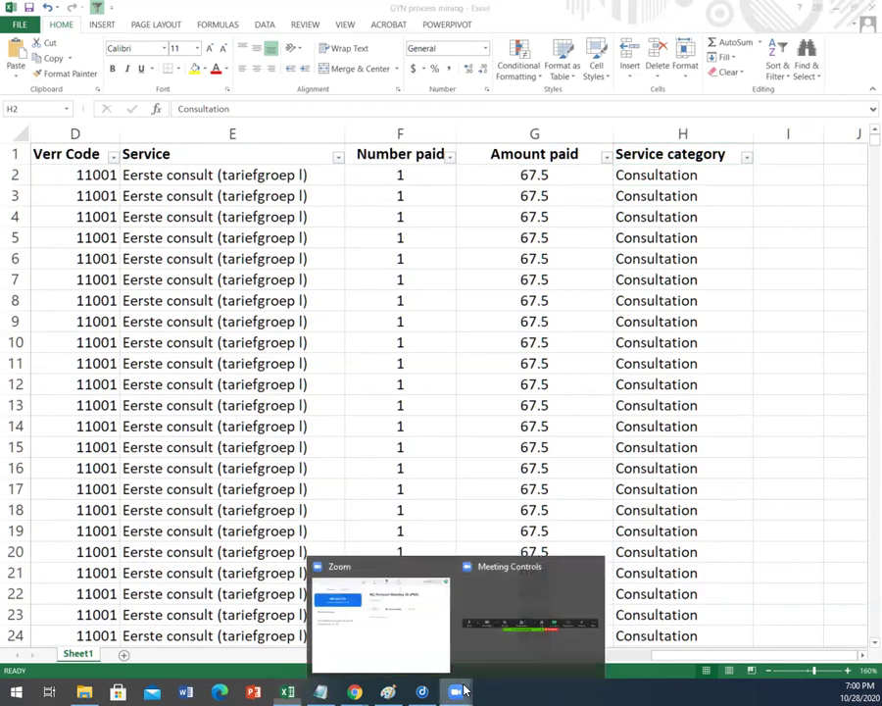
{"action": "left_click", "coordinate": [421, 691]}
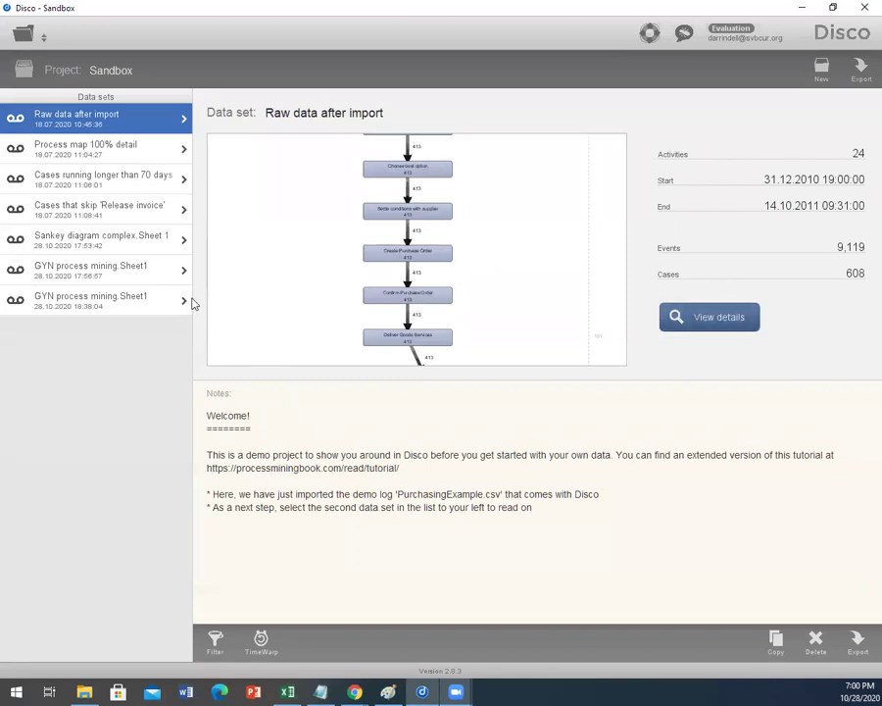
Step: Load the 'GYN process mining' workbook into Disco's import preview
{"action": "left_click", "coordinate": [23, 37]}
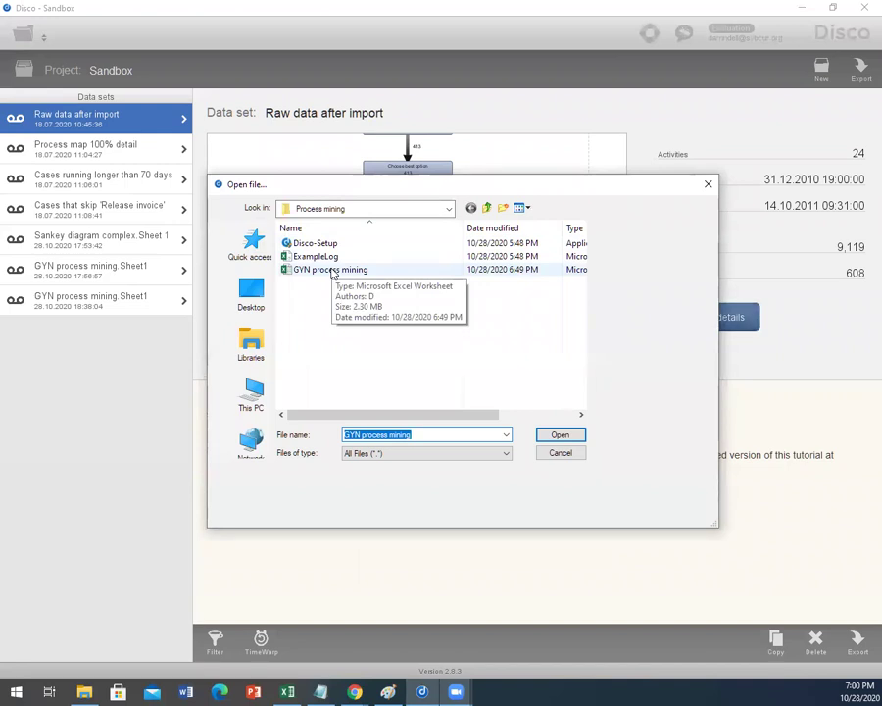
{"action": "double_click", "coordinate": [331, 270]}
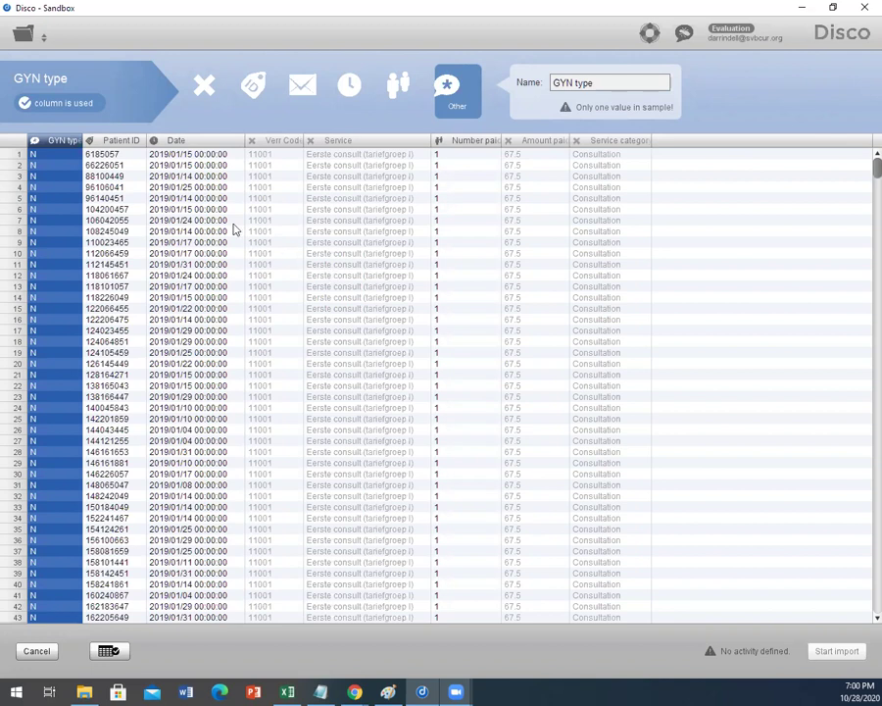
Step: Map Patient ID as case, Date as timestamp and Service category as activity, then start the import
{"action": "left_click", "coordinate": [120, 142]}
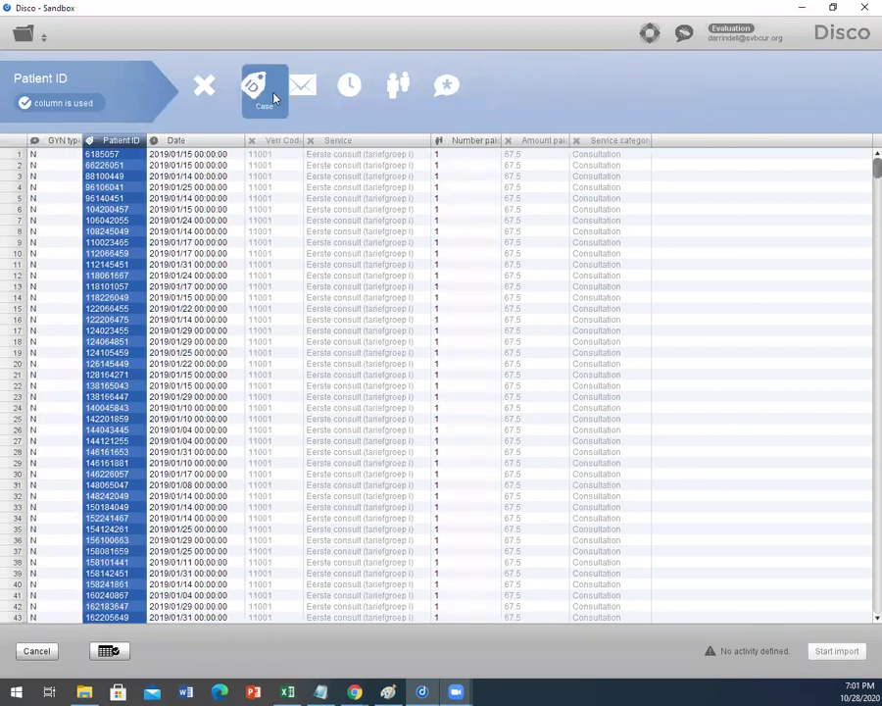
{"action": "left_click", "coordinate": [201, 142]}
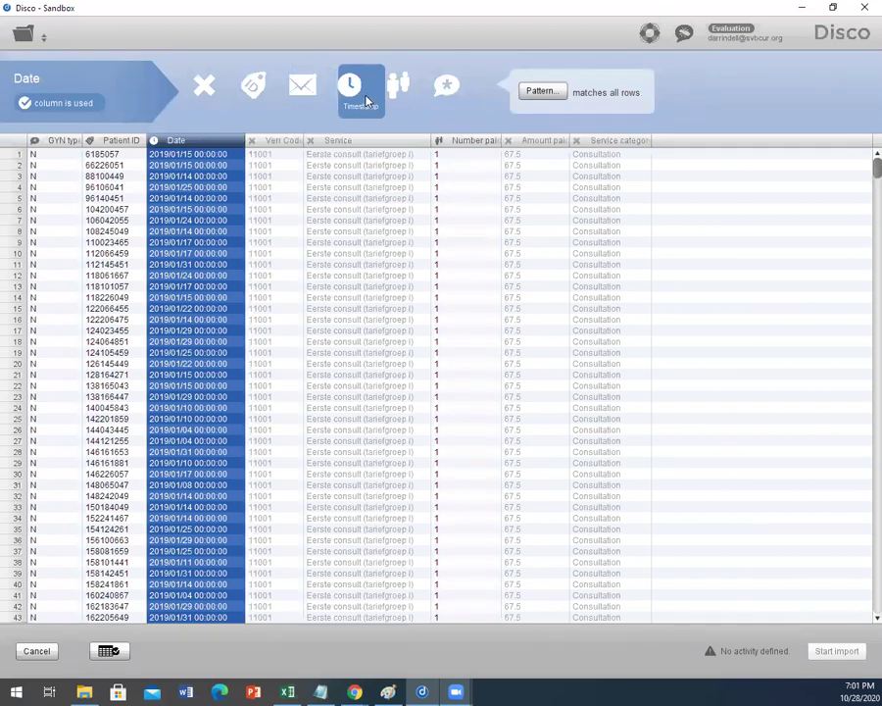
{"action": "left_click", "coordinate": [605, 145]}
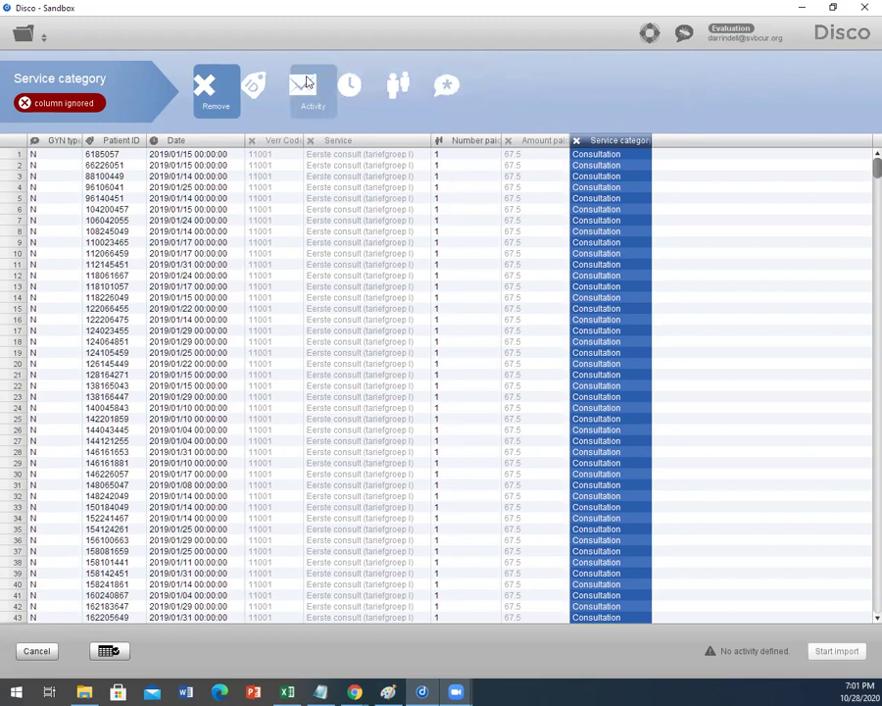
{"action": "left_click", "coordinate": [307, 83]}
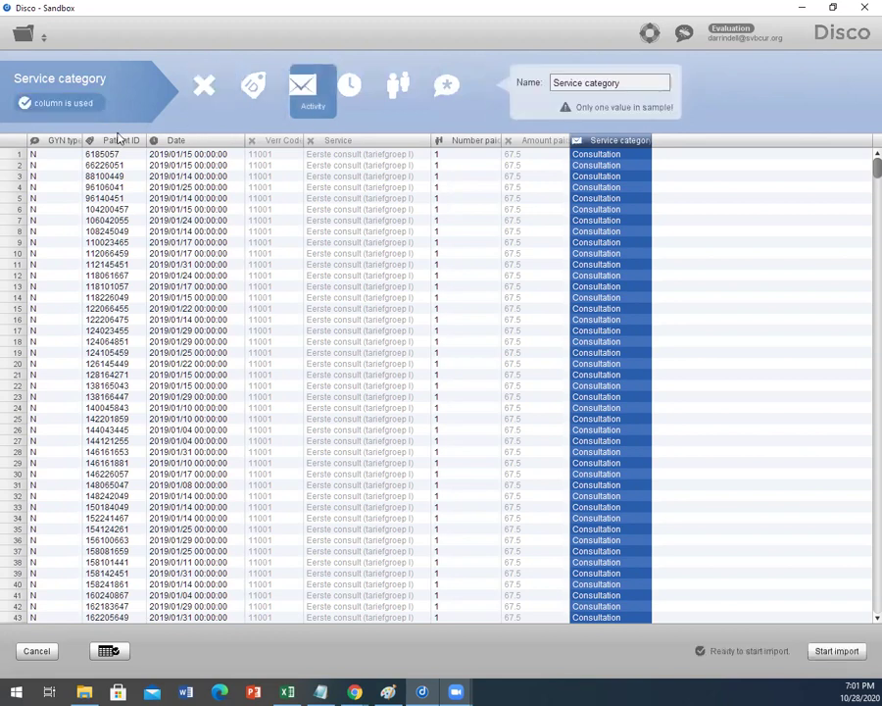
{"action": "left_click", "coordinate": [49, 144]}
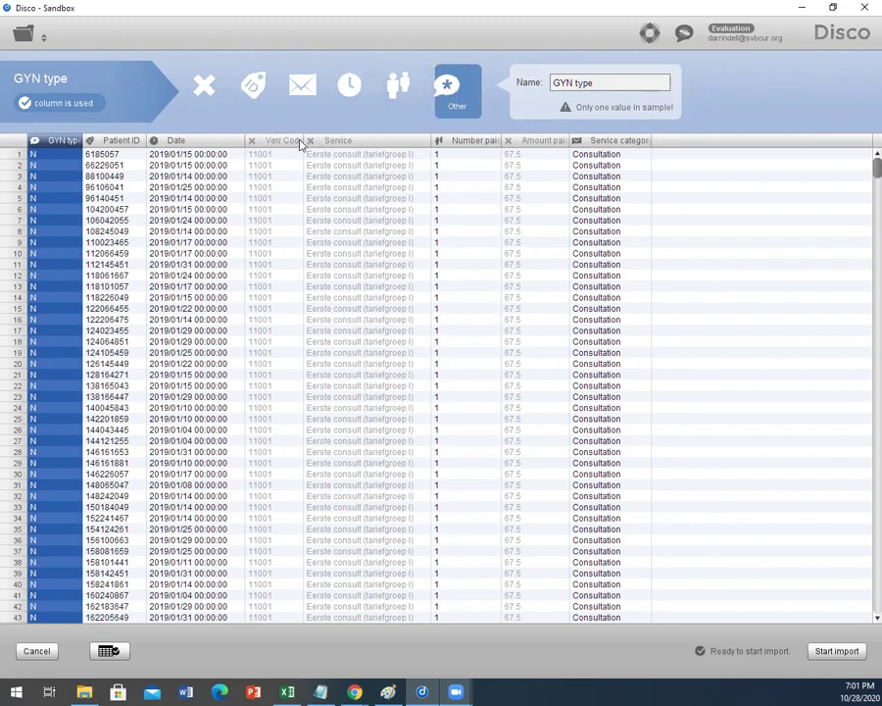
{"action": "left_click", "coordinate": [459, 144]}
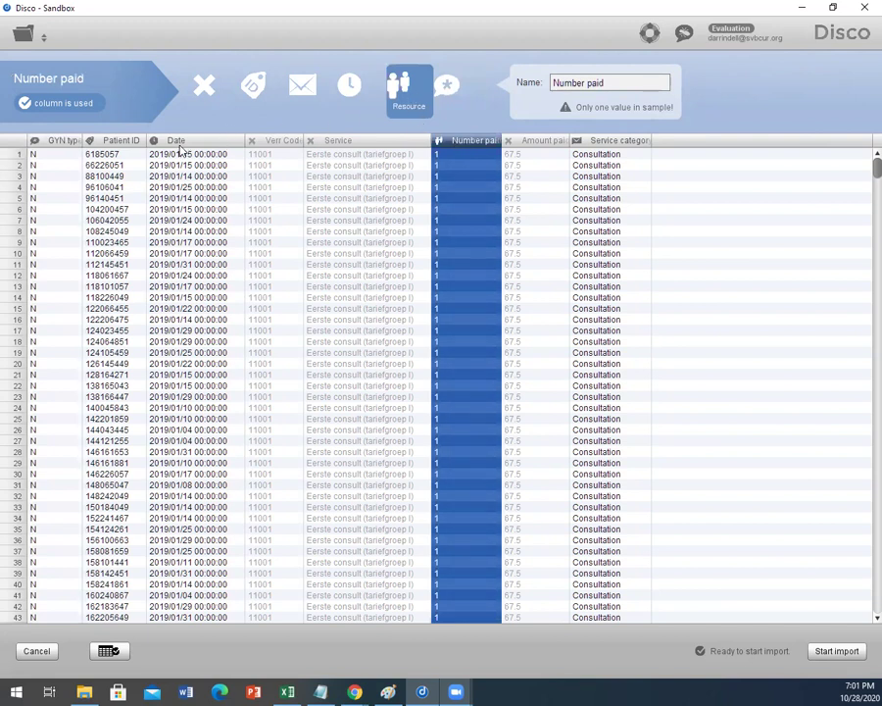
{"action": "left_click", "coordinate": [101, 144]}
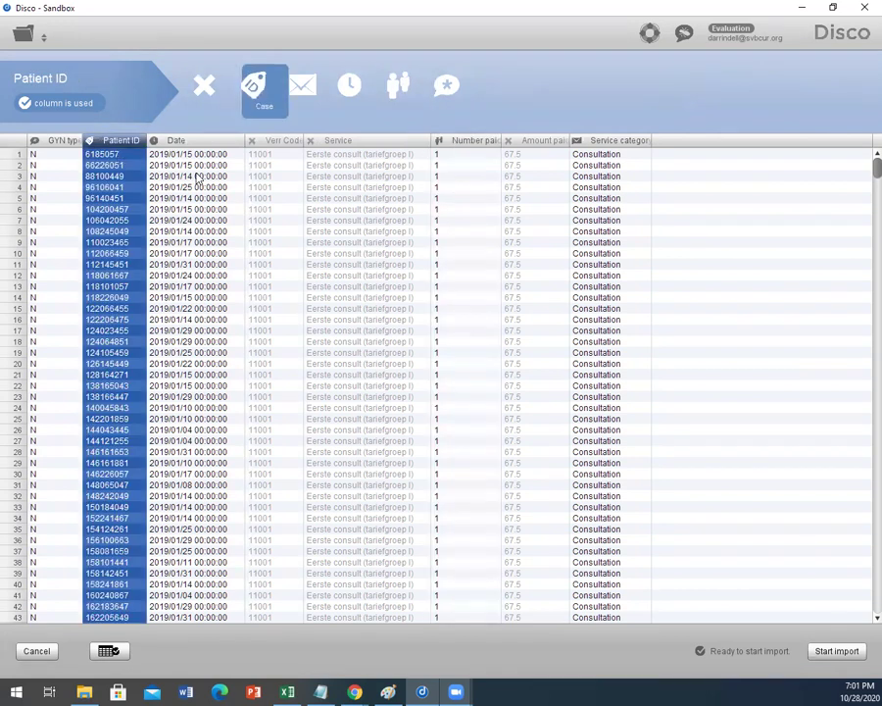
{"action": "left_click", "coordinate": [199, 141]}
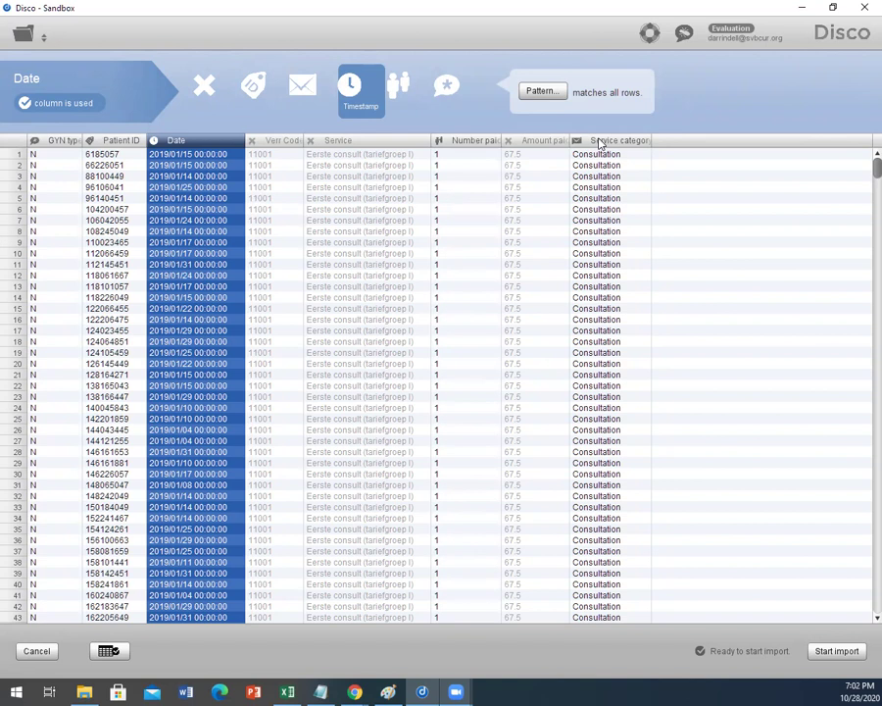
{"action": "left_click", "coordinate": [600, 143]}
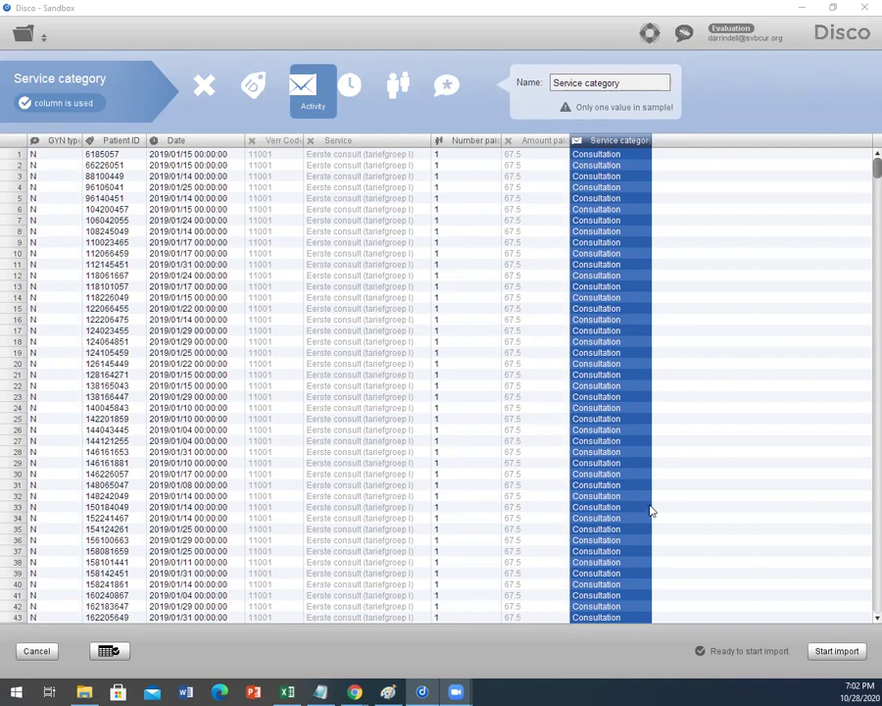
{"action": "left_click", "coordinate": [835, 651]}
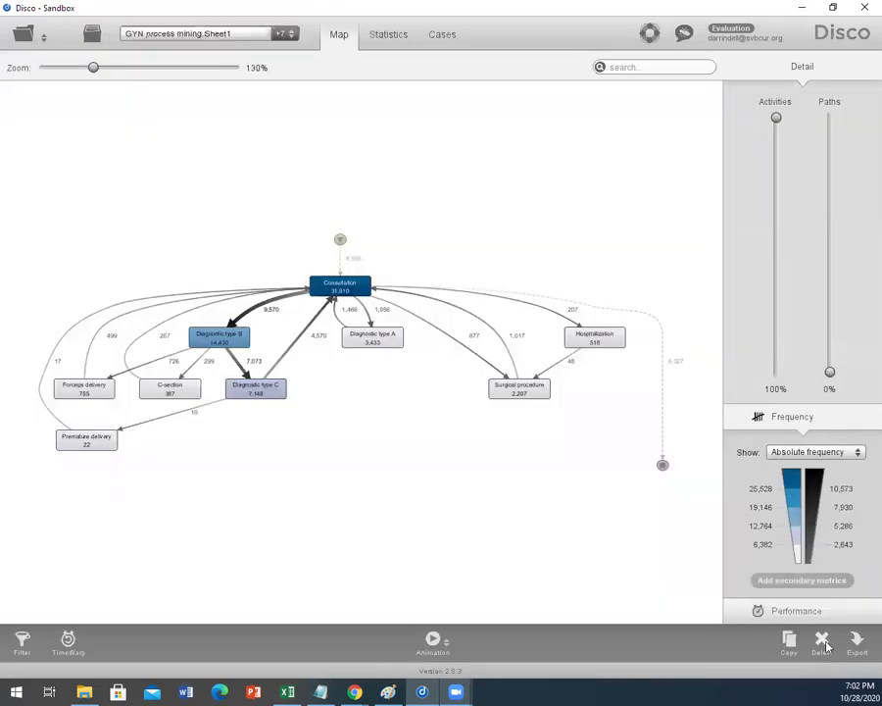
Step: Zoom and pan the map to centre Consultation (31,910 events), and open the frequency measure list
{"action": "scroll", "coordinate": [407, 430], "scroll_direction": "up", "scroll_amount": 1}
{"action": "scroll", "coordinate": [407, 429], "scroll_direction": "up", "scroll_amount": 4}
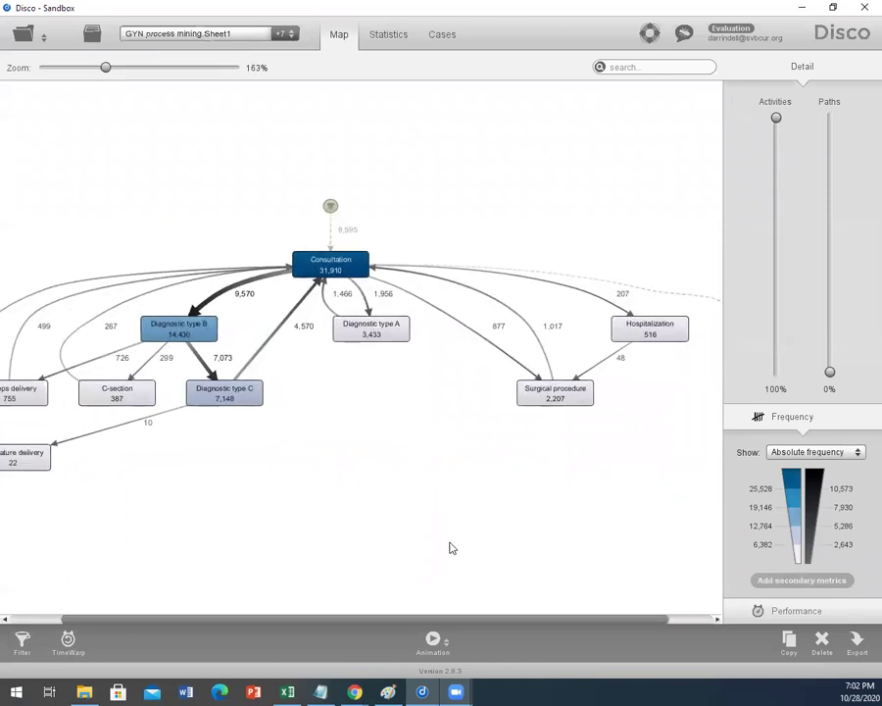
{"action": "left_click_drag", "start_coordinate": [489, 623], "coordinate": [448, 619]}
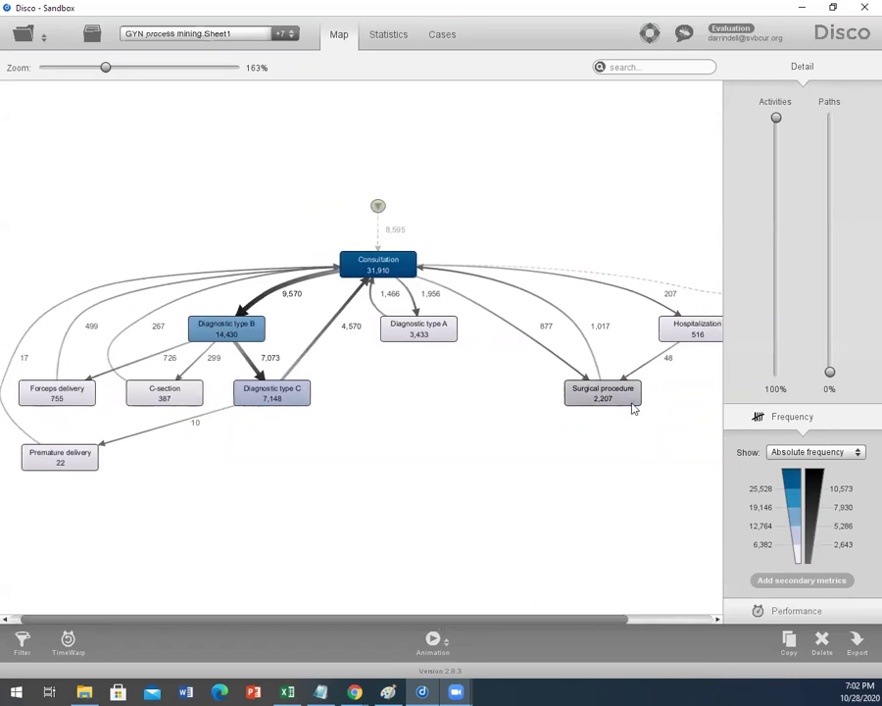
{"action": "scroll", "coordinate": [635, 407], "scroll_direction": "up", "scroll_amount": 2}
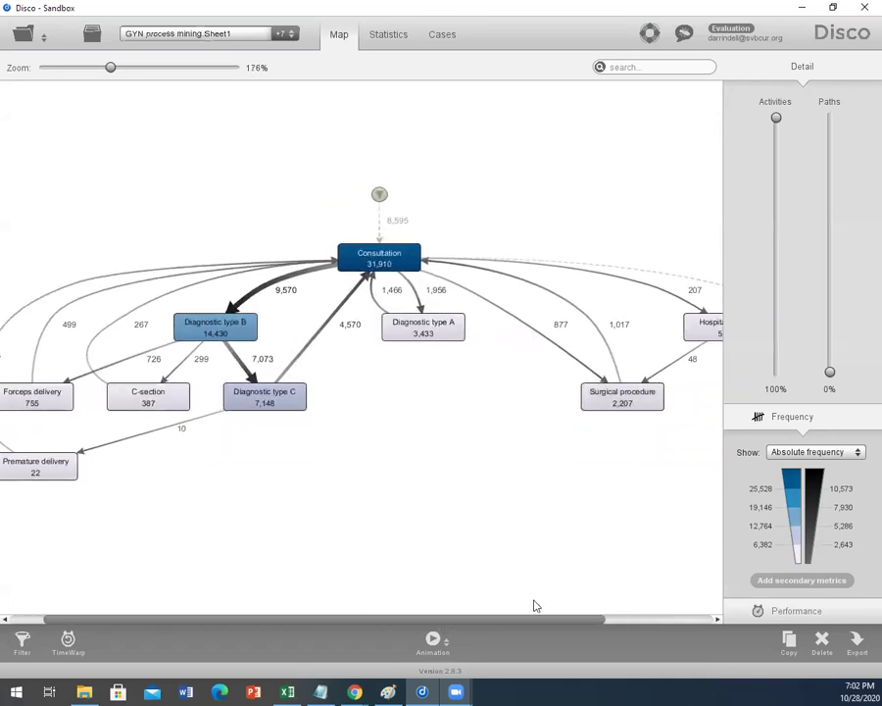
{"action": "mouse_move", "coordinate": [543, 621]}
{"action": "left_mouse_down"}
{"action": "mouse_move", "coordinate": [518, 621]}
{"action": "mouse_move", "coordinate": [616, 621]}
{"action": "mouse_move", "coordinate": [529, 632]}
{"action": "mouse_move", "coordinate": [581, 621]}
{"action": "mouse_move", "coordinate": [535, 622]}
{"action": "left_mouse_up"}
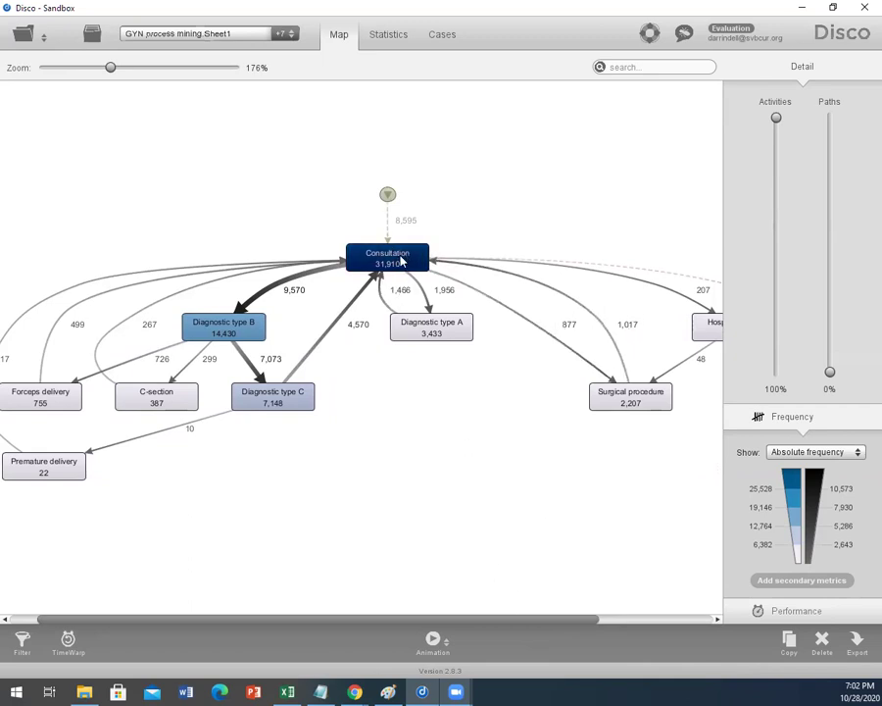
{"action": "left_click", "coordinate": [805, 453]}
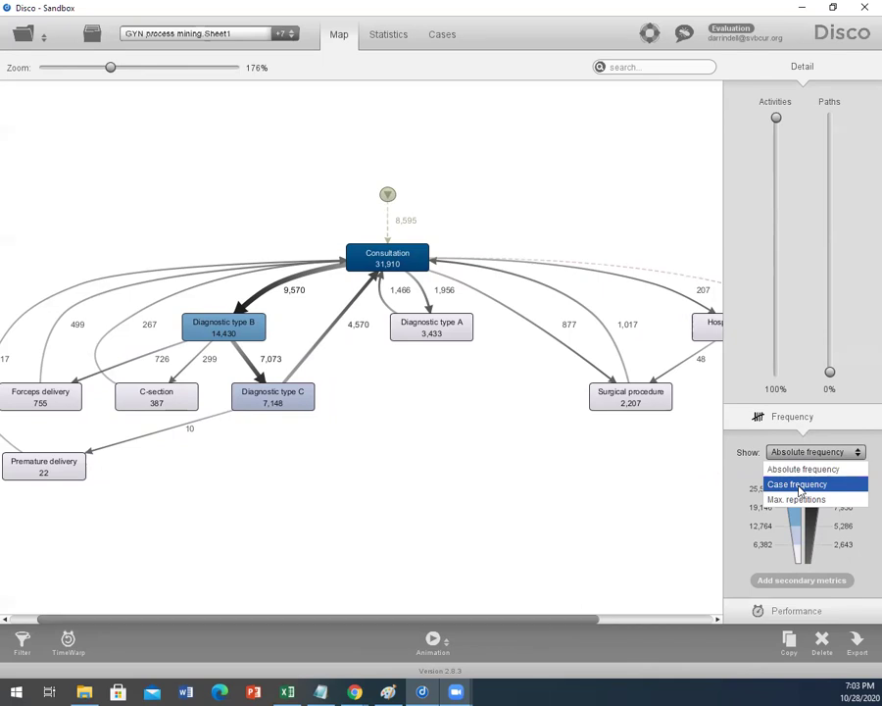
Step: Show case frequency on the map (Consultation 9,087) and zoom to about 227%
{"action": "left_click", "coordinate": [801, 484]}
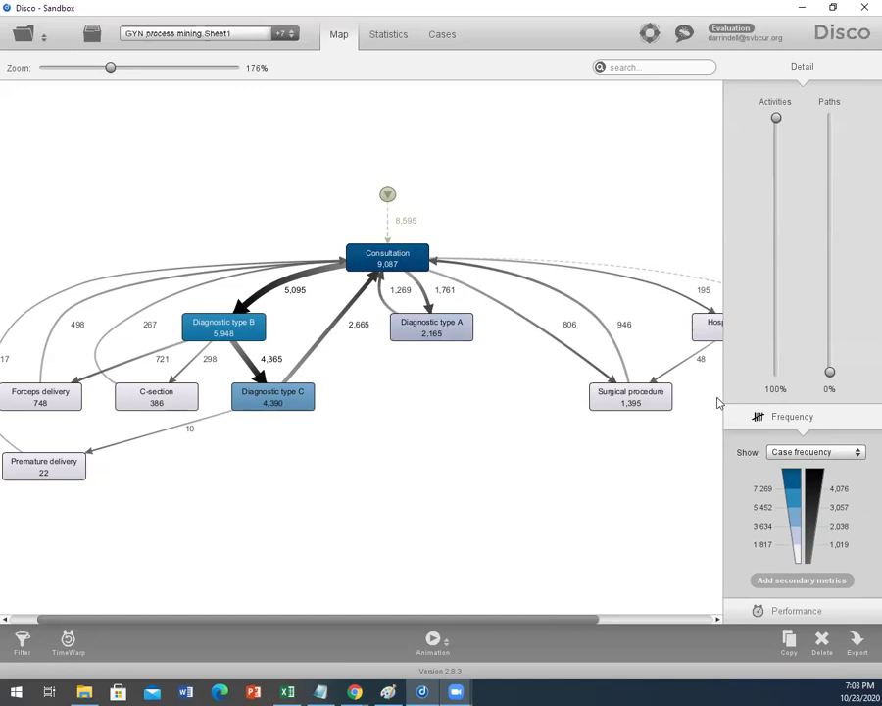
{"action": "left_click_drag", "start_coordinate": [571, 619], "coordinate": [532, 619]}
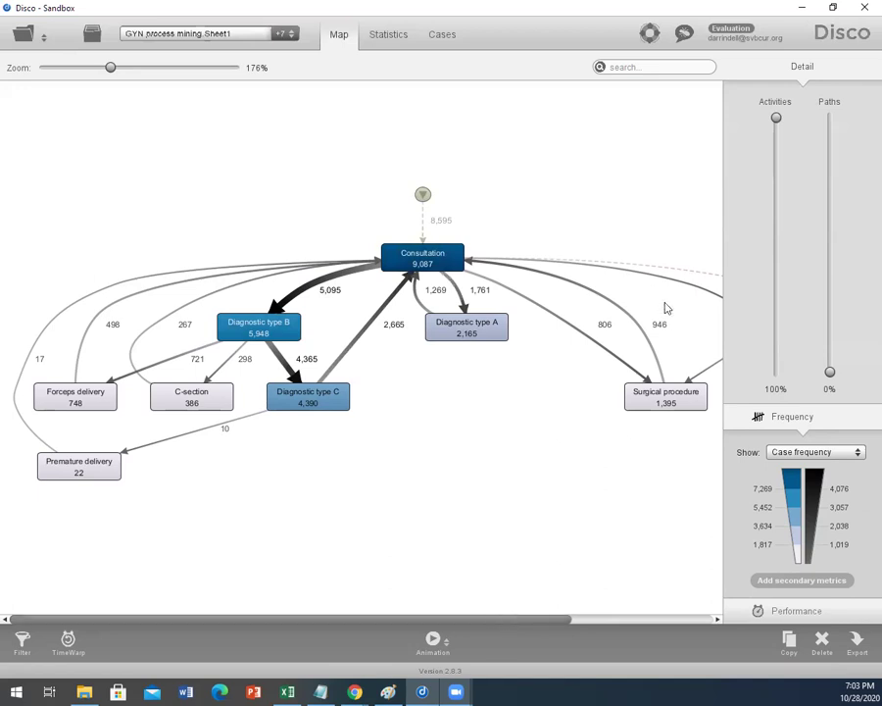
{"action": "left_click_drag", "start_coordinate": [110, 68], "coordinate": [131, 67]}
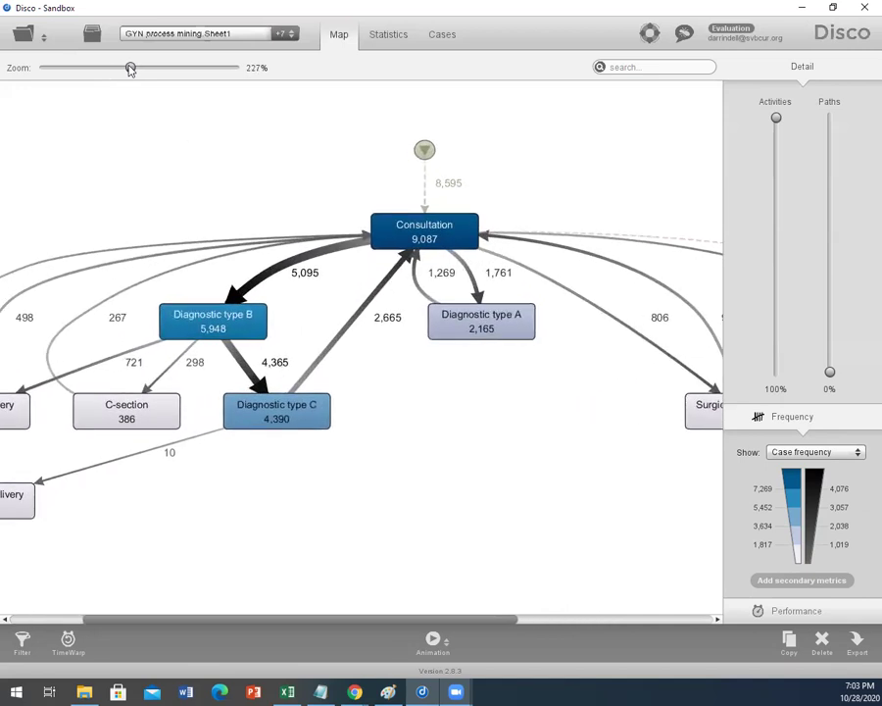
{"action": "left_click", "coordinate": [401, 232]}
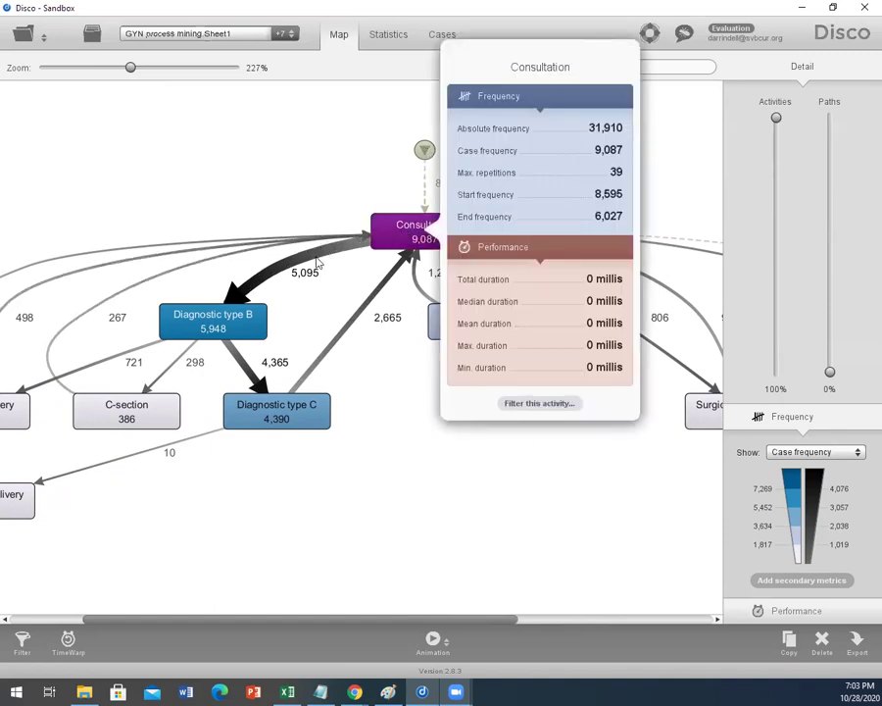
{"action": "left_click", "coordinate": [316, 258]}
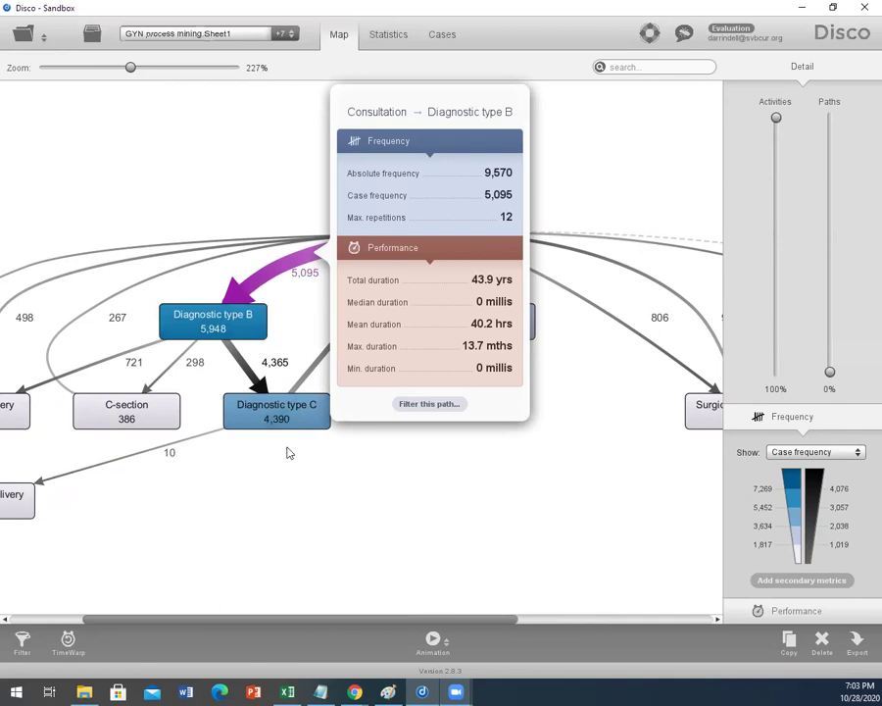
{"action": "left_click", "coordinate": [300, 491]}
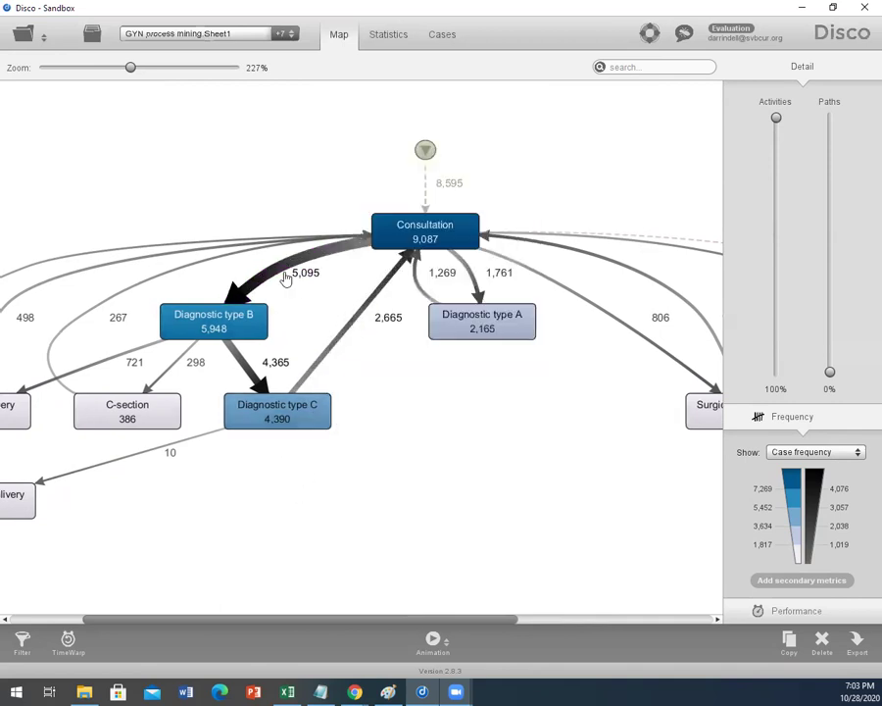
{"action": "left_click", "coordinate": [285, 279]}
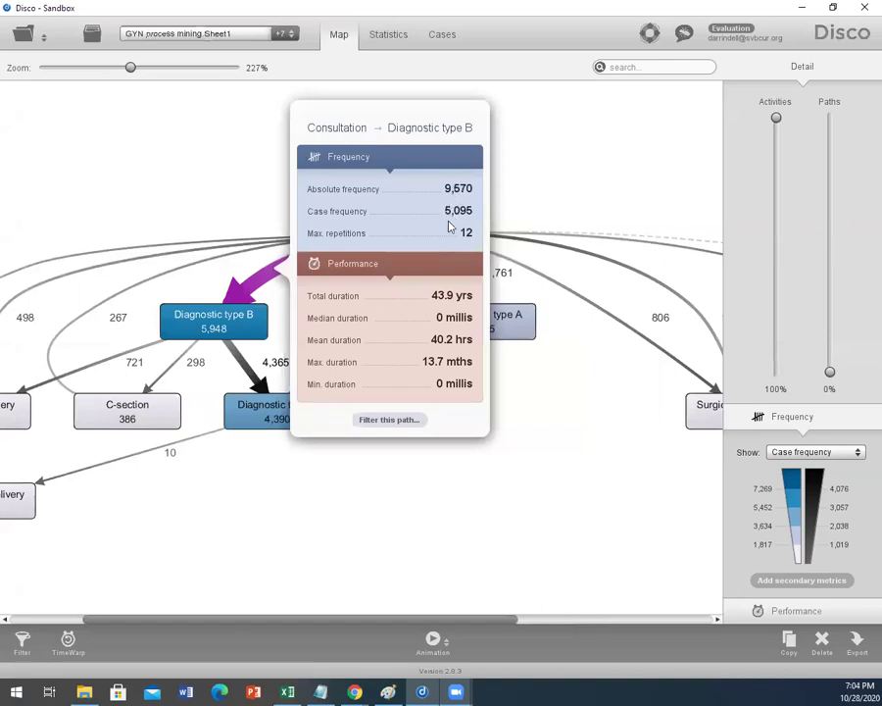
{"action": "left_click", "coordinate": [417, 506]}
{"action": "left_click_drag", "start_coordinate": [437, 621], "coordinate": [362, 624]}
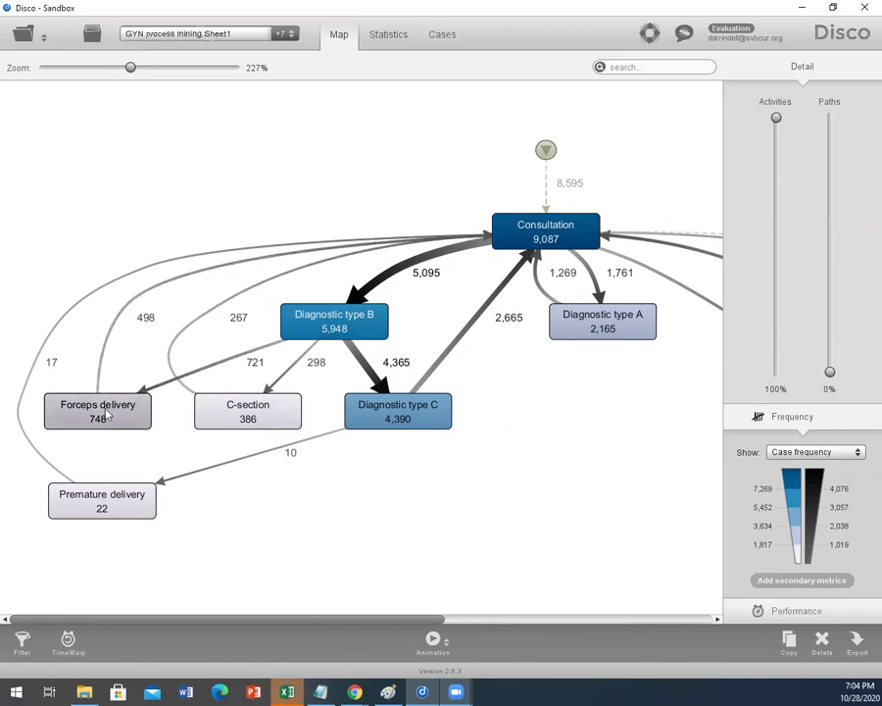
{"action": "left_click", "coordinate": [212, 275]}
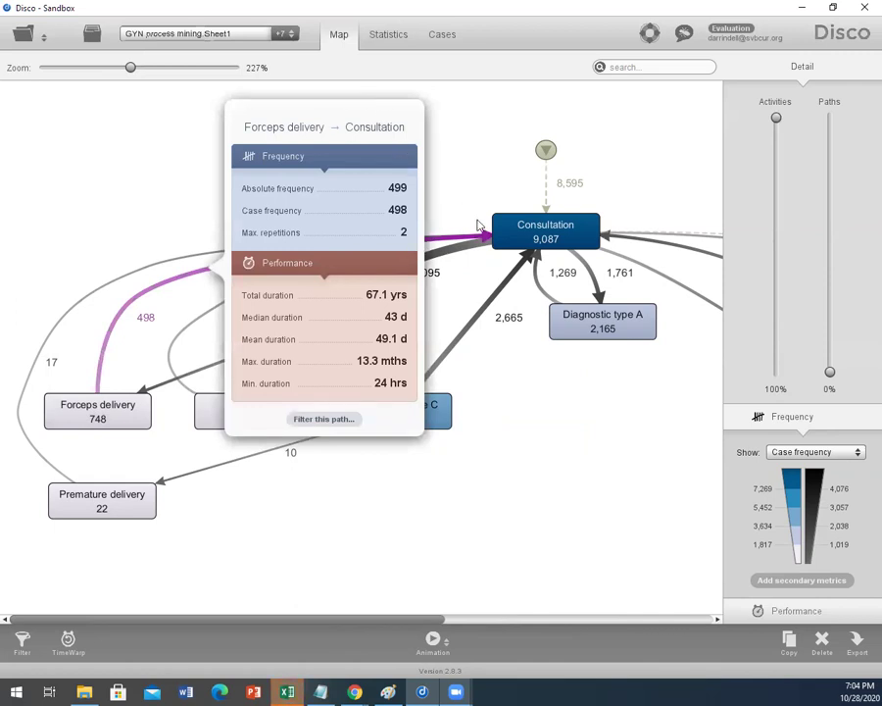
{"action": "left_click", "coordinate": [565, 410]}
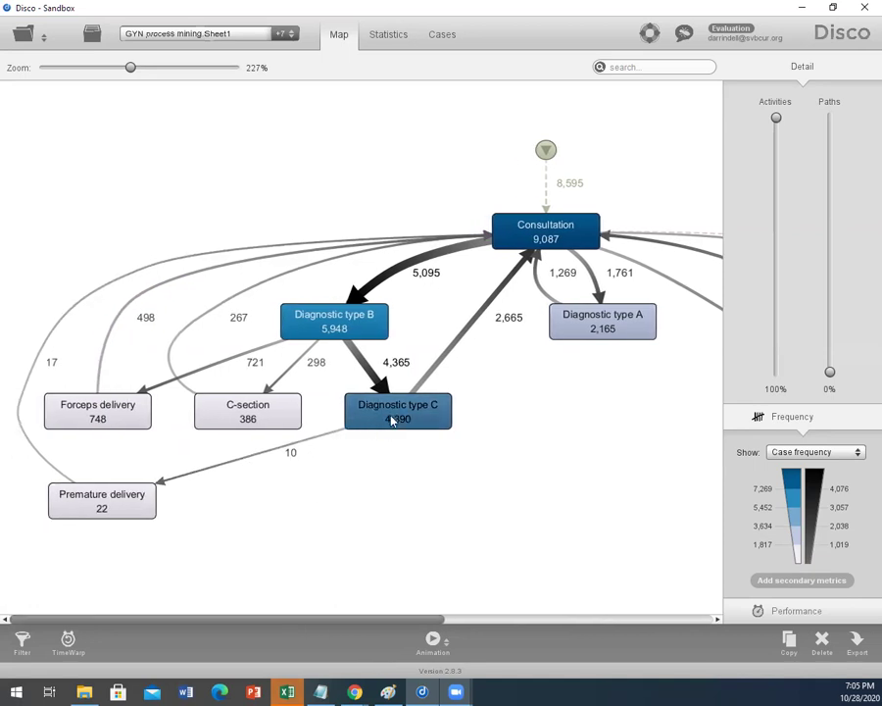
{"action": "left_click_drag", "start_coordinate": [417, 615], "coordinate": [555, 616]}
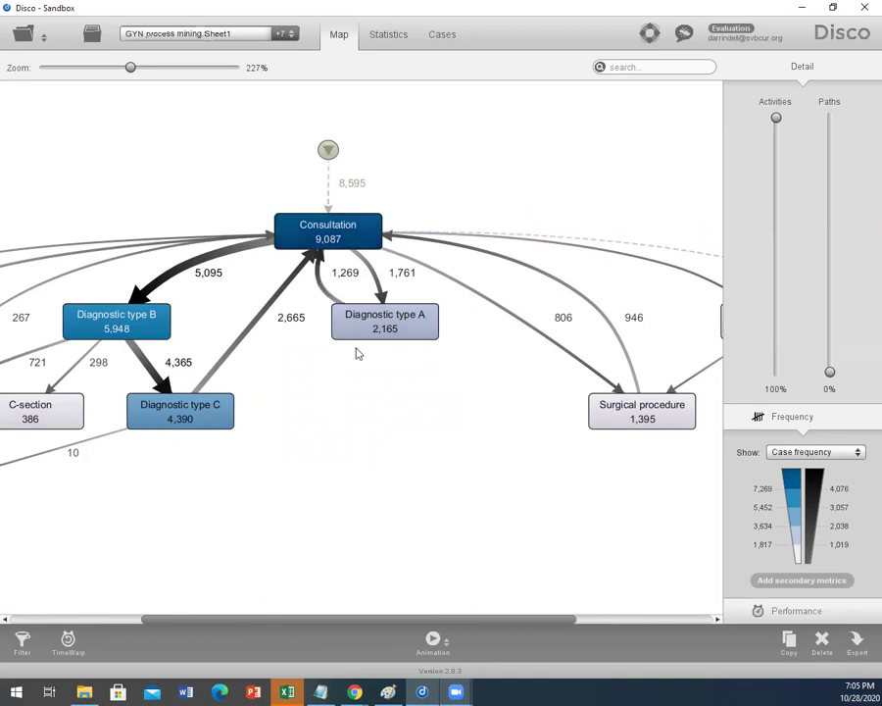
{"action": "left_click_drag", "start_coordinate": [443, 621], "coordinate": [391, 621]}
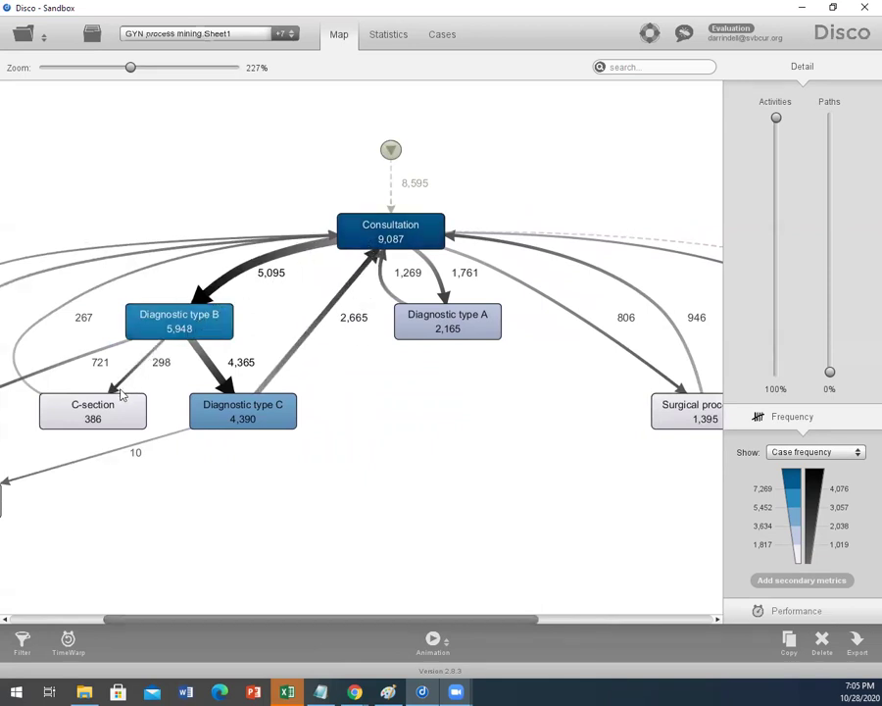
{"action": "left_click_drag", "start_coordinate": [374, 622], "coordinate": [525, 618]}
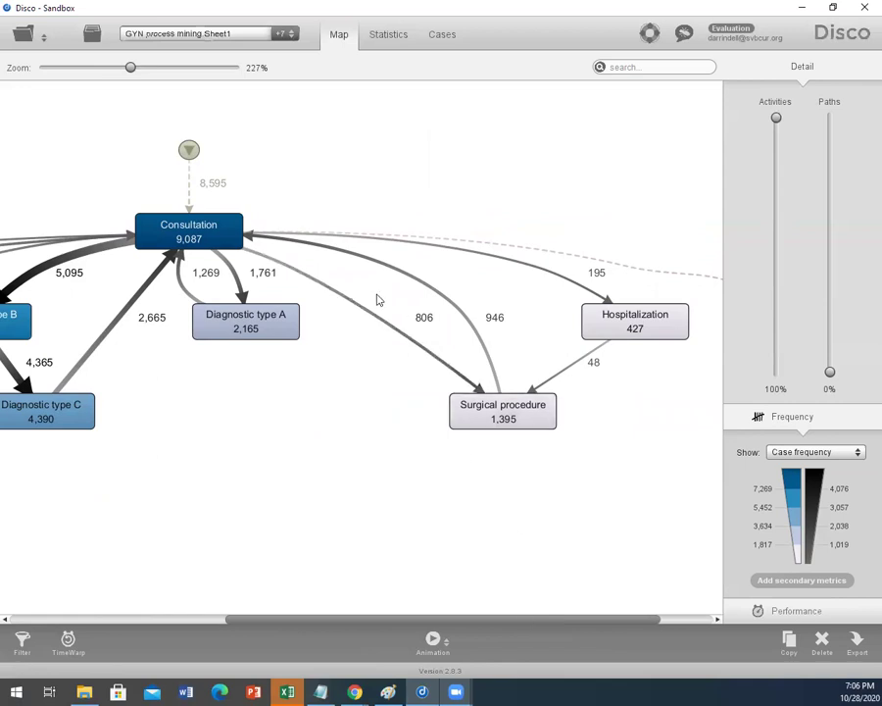
{"action": "left_click_drag", "start_coordinate": [494, 619], "coordinate": [276, 617]}
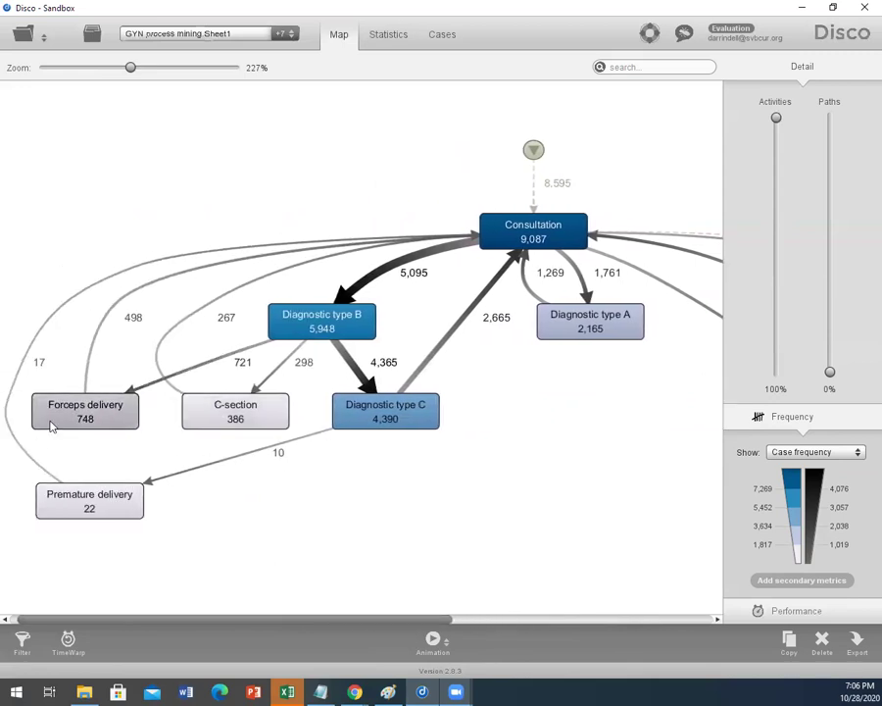
{"action": "left_click_drag", "start_coordinate": [399, 624], "coordinate": [607, 620]}
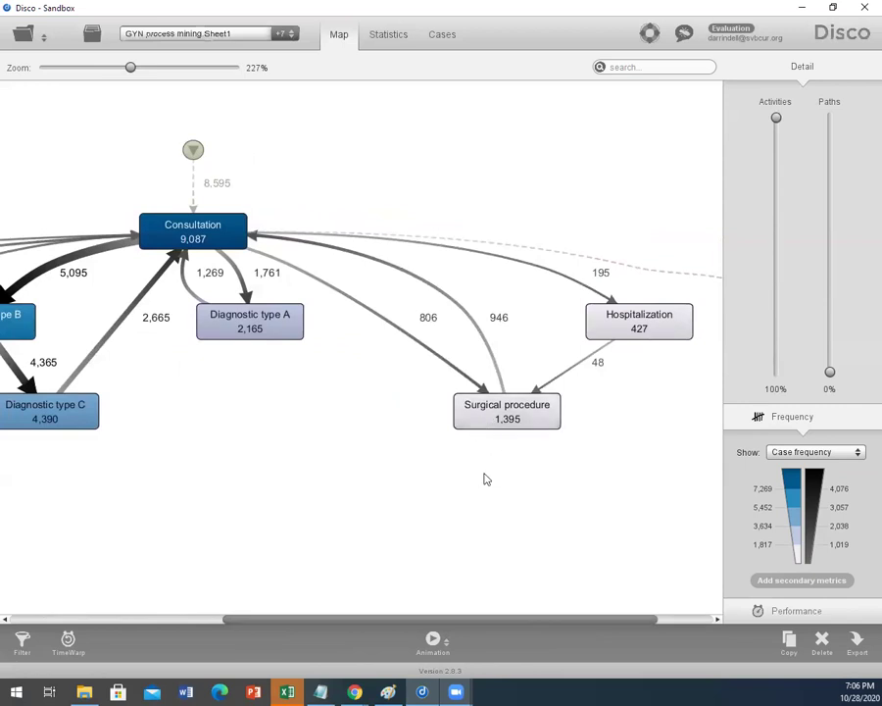
{"action": "left_click_drag", "start_coordinate": [495, 621], "coordinate": [458, 620]}
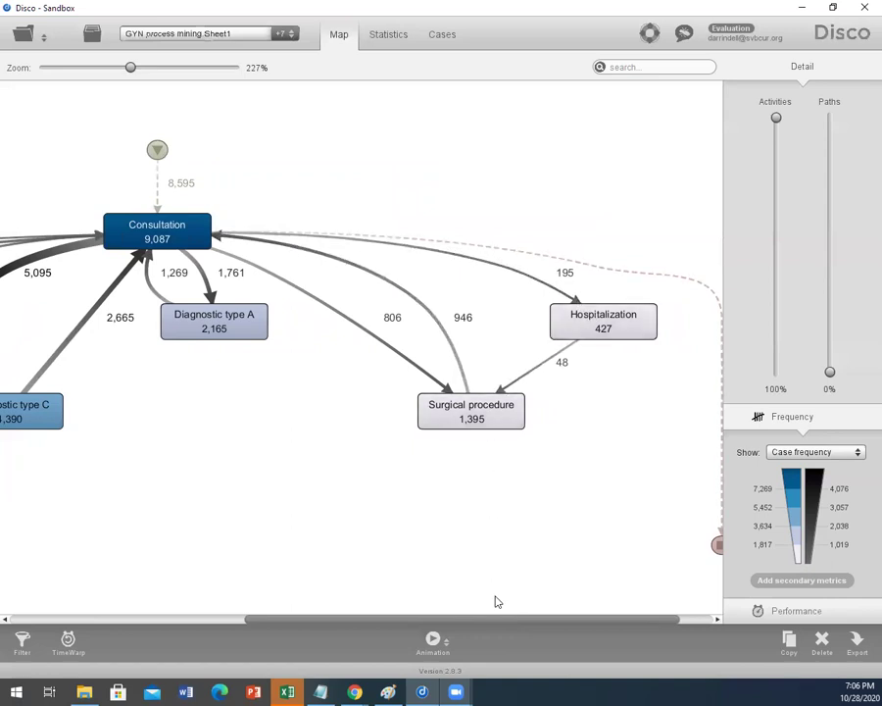
{"action": "left_click_drag", "start_coordinate": [466, 620], "coordinate": [531, 613]}
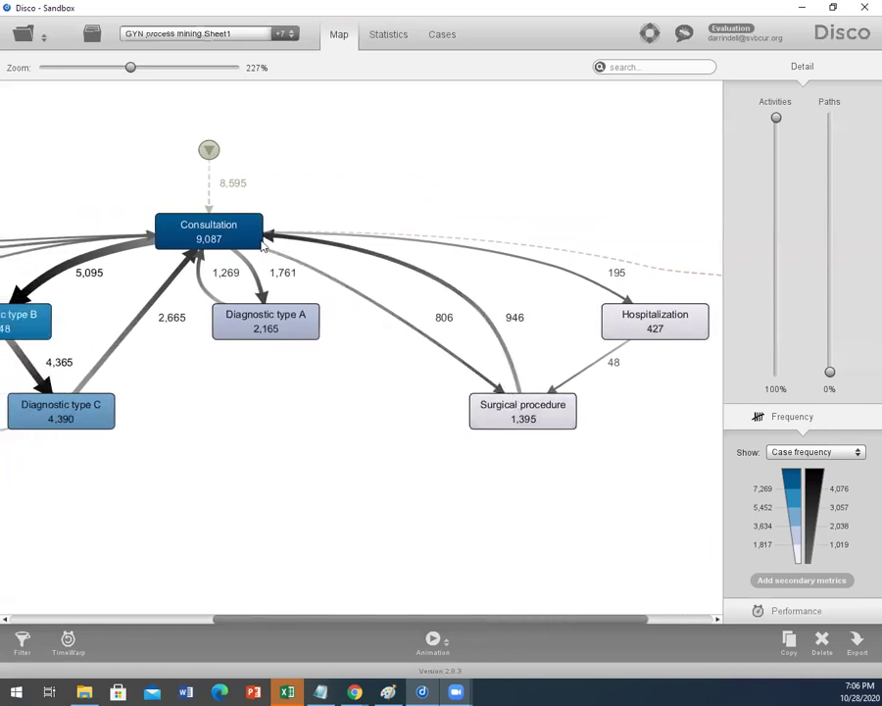
{"action": "left_click_drag", "start_coordinate": [467, 619], "coordinate": [559, 619]}
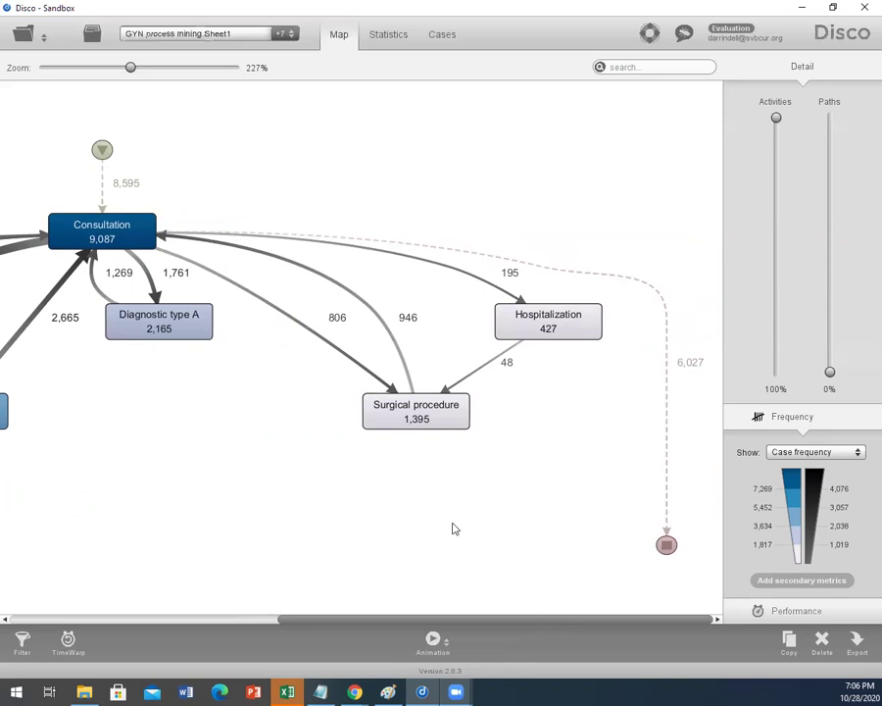
{"action": "mouse_move", "coordinate": [354, 691]}
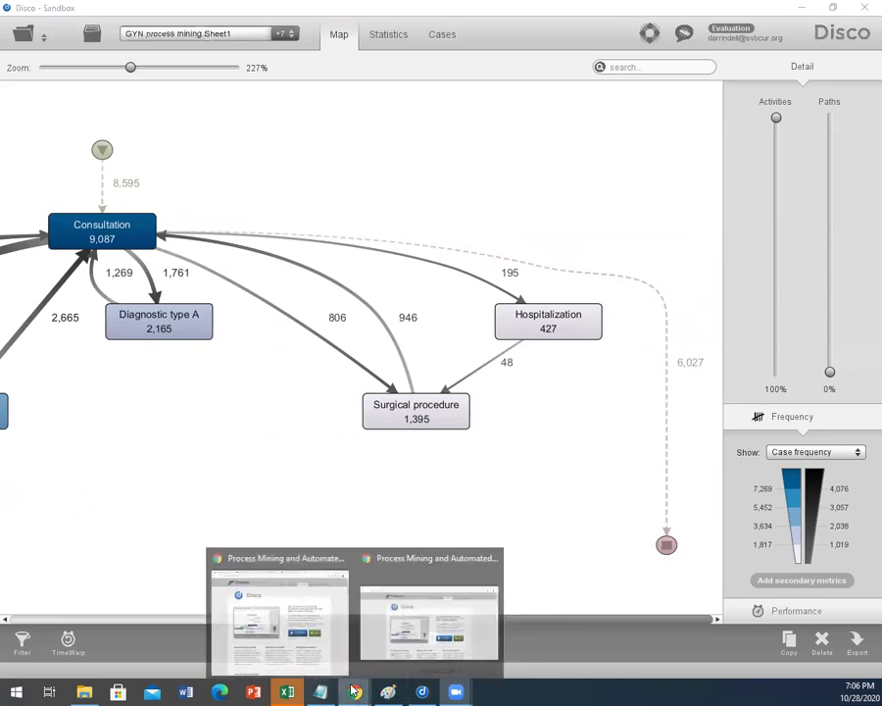
Step: Glance at the SAS Visual Analytics Sankey diagram, then return to Disco's case-frequency process map
{"action": "left_click", "coordinate": [280, 600]}
{"action": "left_click", "coordinate": [98, 11]}
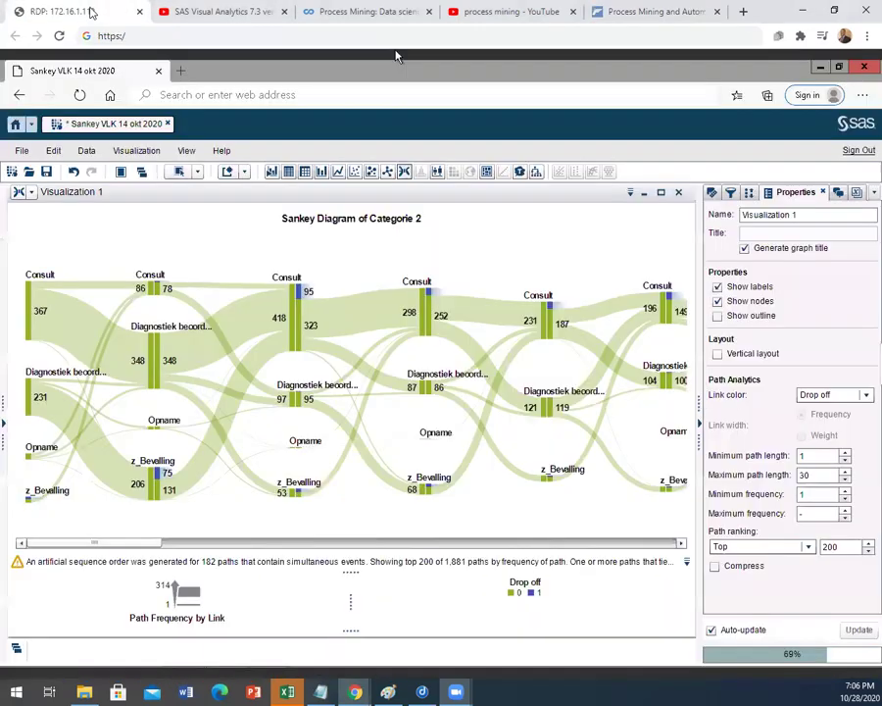
{"action": "left_click_drag", "start_coordinate": [134, 544], "coordinate": [49, 520]}
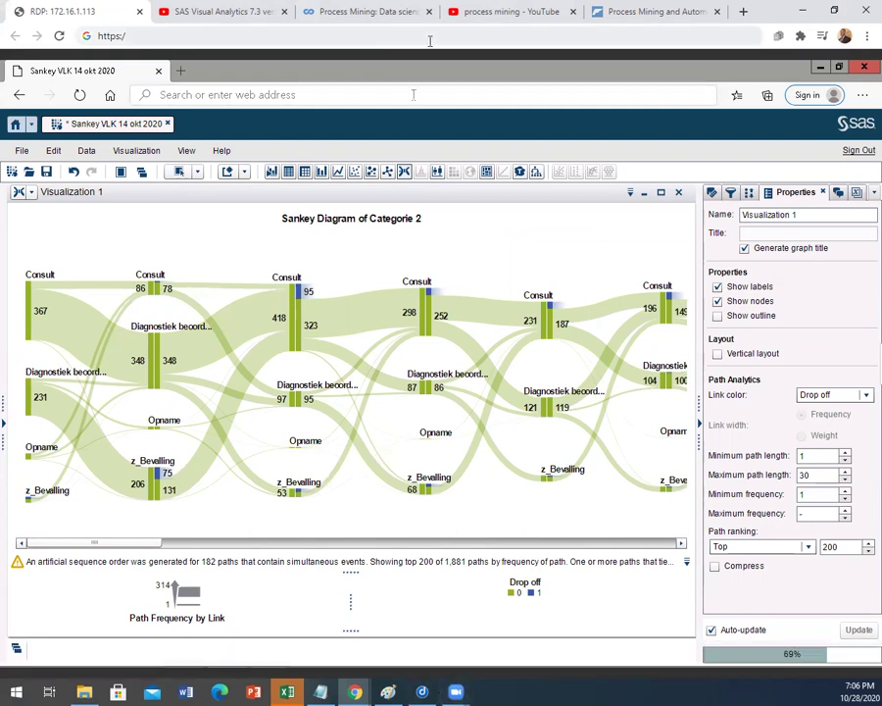
{"action": "left_click", "coordinate": [422, 692]}
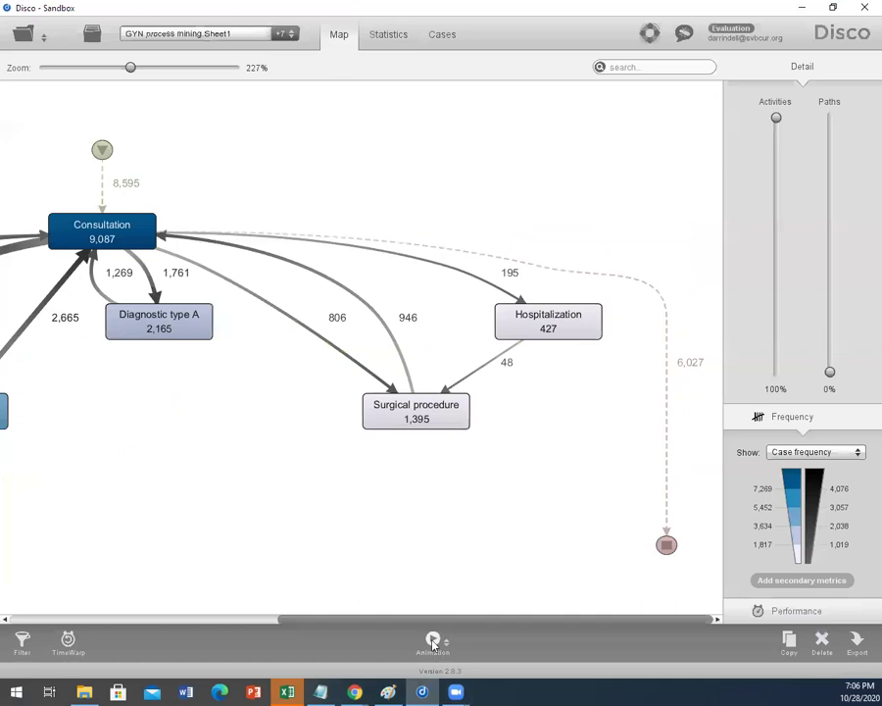
Step: Review the log statistics, then open the Cases view listing 2,792 variants and 9,297 cases
{"action": "left_click_drag", "start_coordinate": [441, 620], "coordinate": [177, 609]}
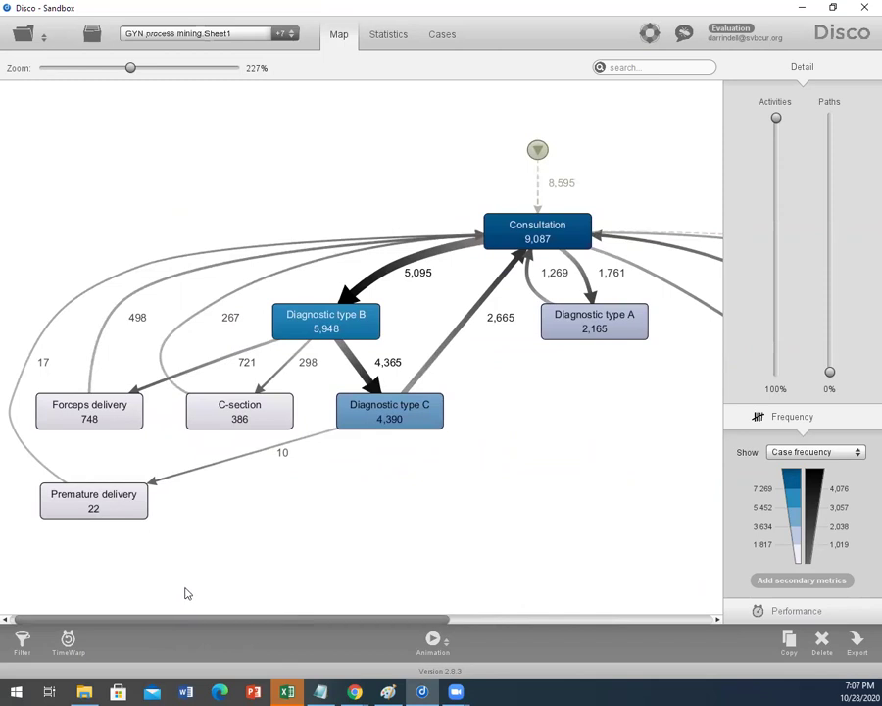
{"action": "left_click", "coordinate": [390, 34]}
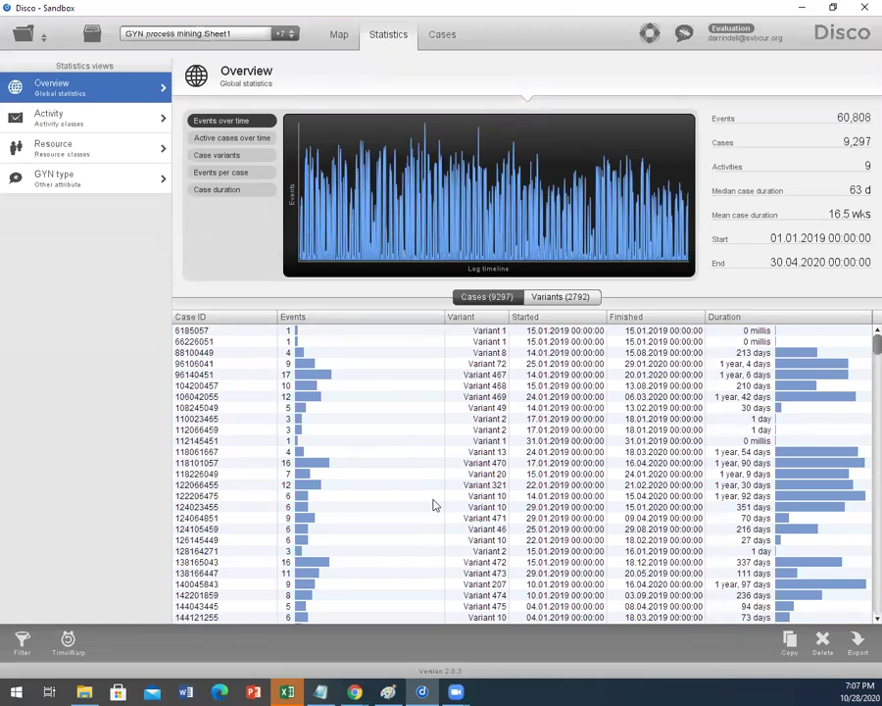
{"action": "scroll", "coordinate": [436, 504], "scroll_direction": "down", "scroll_amount": 1}
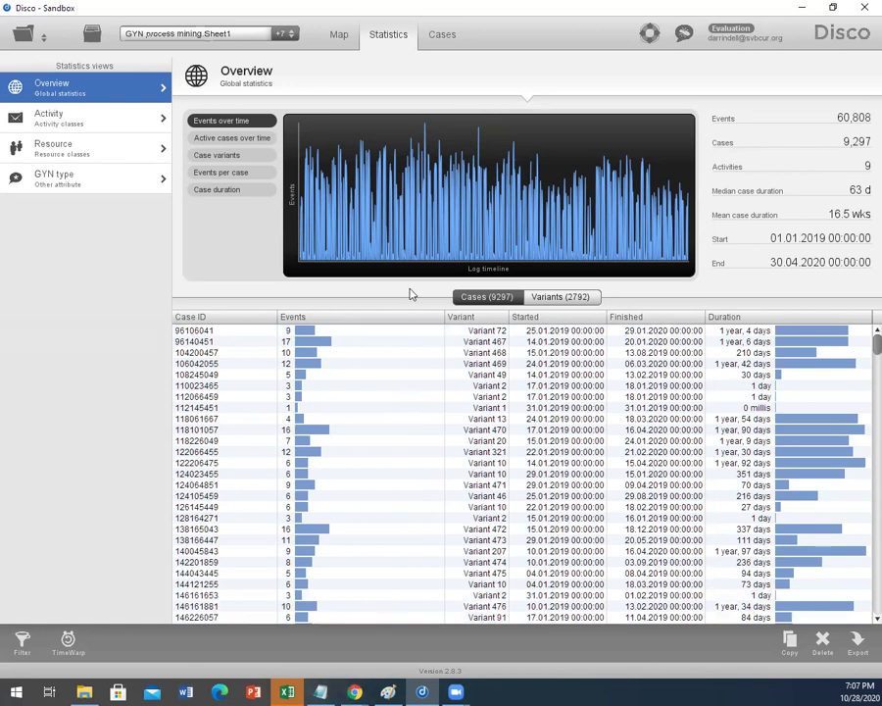
{"action": "left_click", "coordinate": [444, 38]}
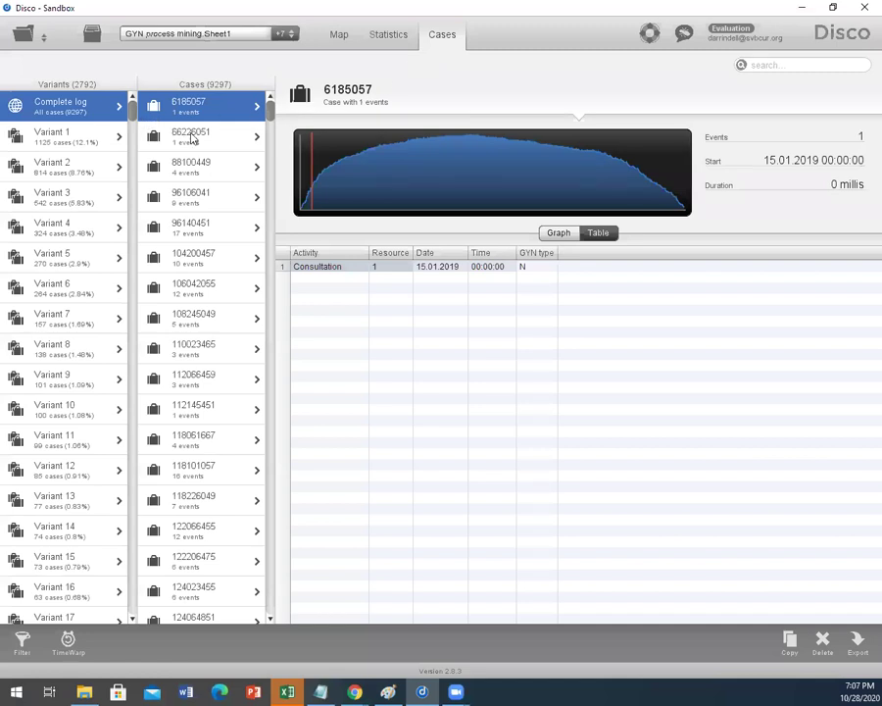
{"action": "left_click", "coordinate": [192, 138]}
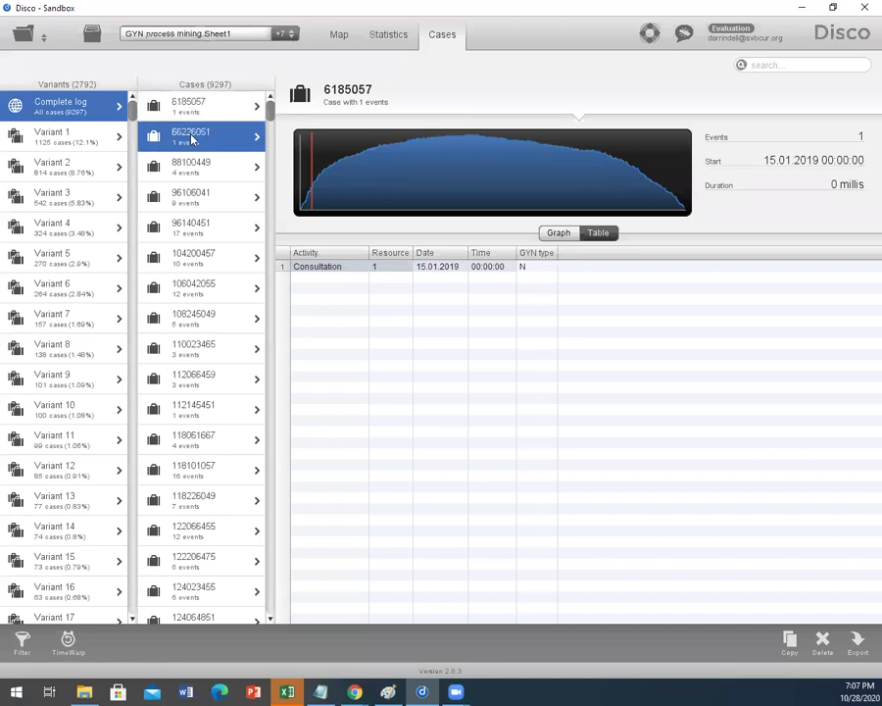
{"action": "left_click", "coordinate": [559, 234]}
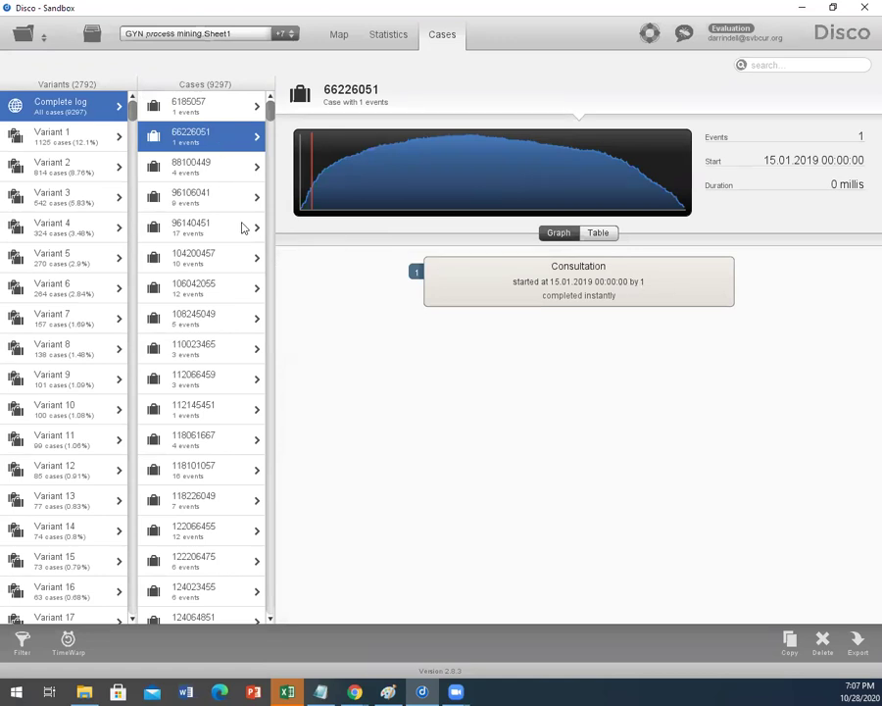
{"action": "left_click", "coordinate": [201, 232]}
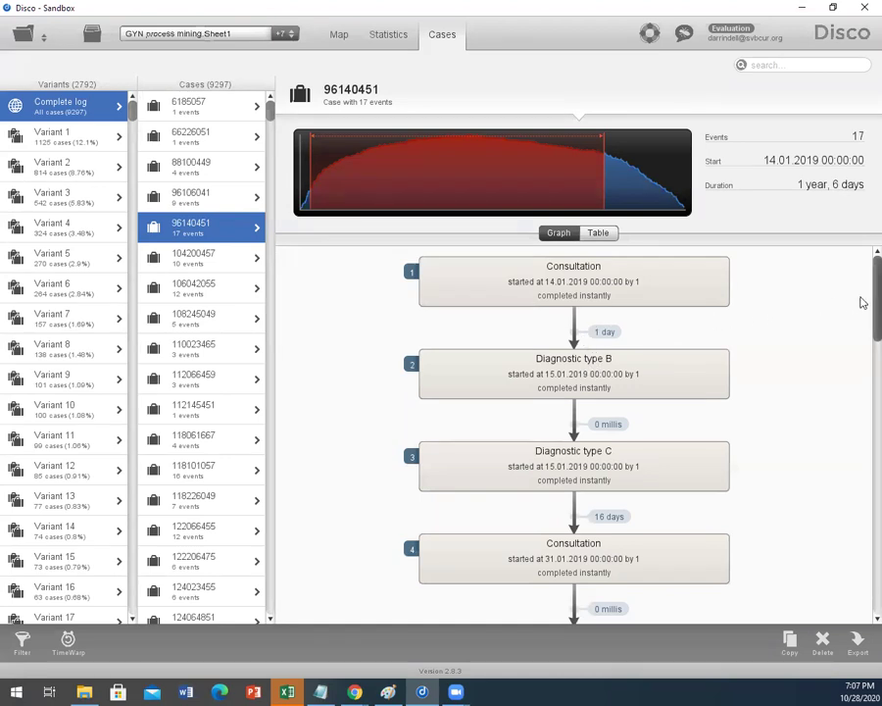
{"action": "scroll", "coordinate": [858, 304], "scroll_direction": "down", "scroll_amount": 1}
{"action": "scroll", "coordinate": [862, 312], "scroll_direction": "down", "scroll_amount": 2}
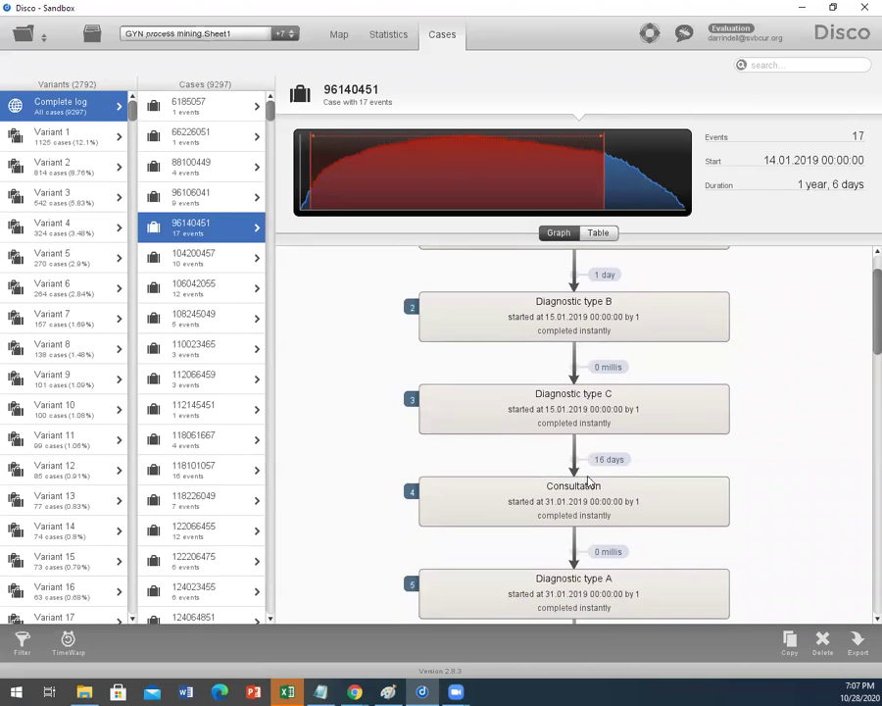
{"action": "scroll", "coordinate": [861, 370], "scroll_direction": "down", "scroll_amount": 5}
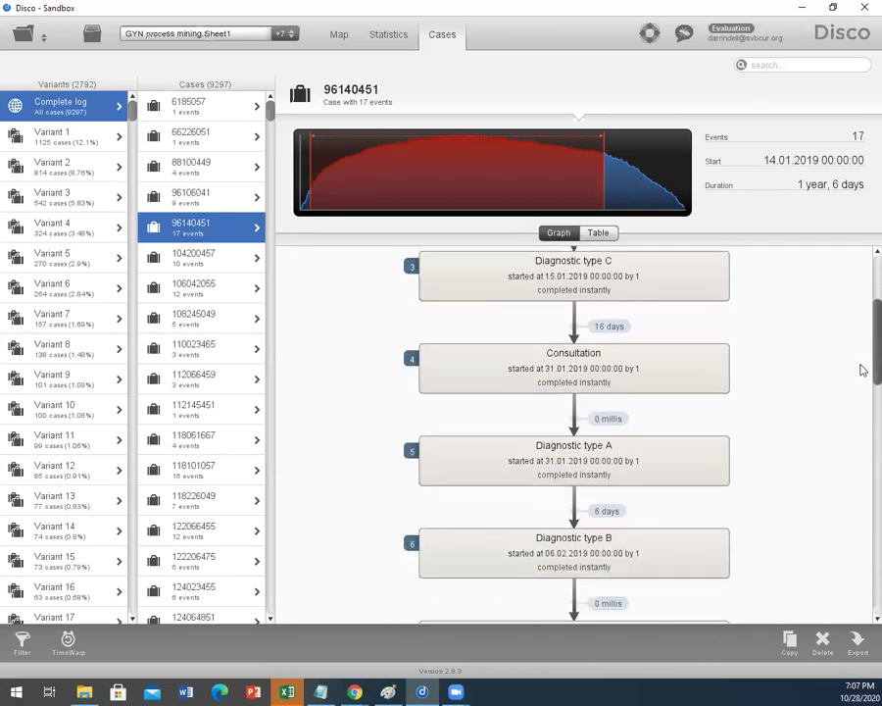
{"action": "scroll", "coordinate": [859, 368], "scroll_direction": "down", "scroll_amount": 1}
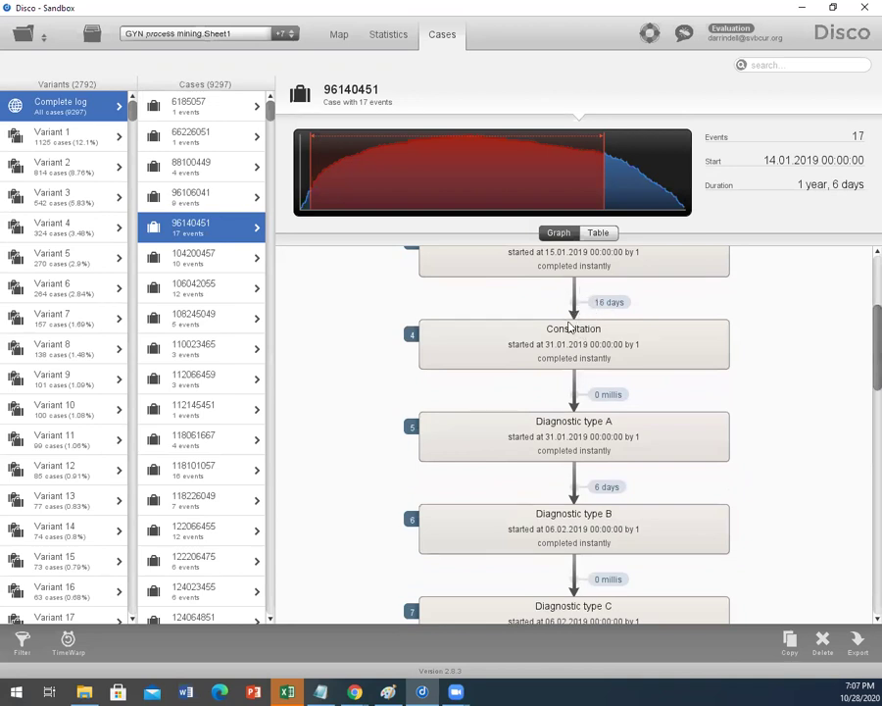
{"action": "scroll", "coordinate": [861, 374], "scroll_direction": "down", "scroll_amount": 2}
{"action": "scroll", "coordinate": [860, 373], "scroll_direction": "down", "scroll_amount": 8}
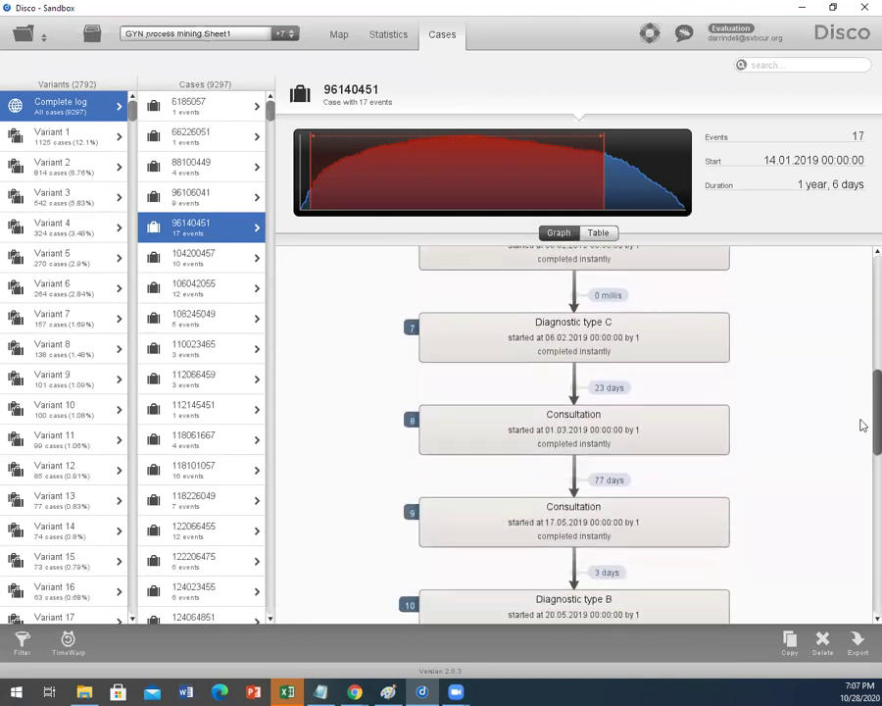
{"action": "scroll", "coordinate": [862, 431], "scroll_direction": "down", "scroll_amount": 3}
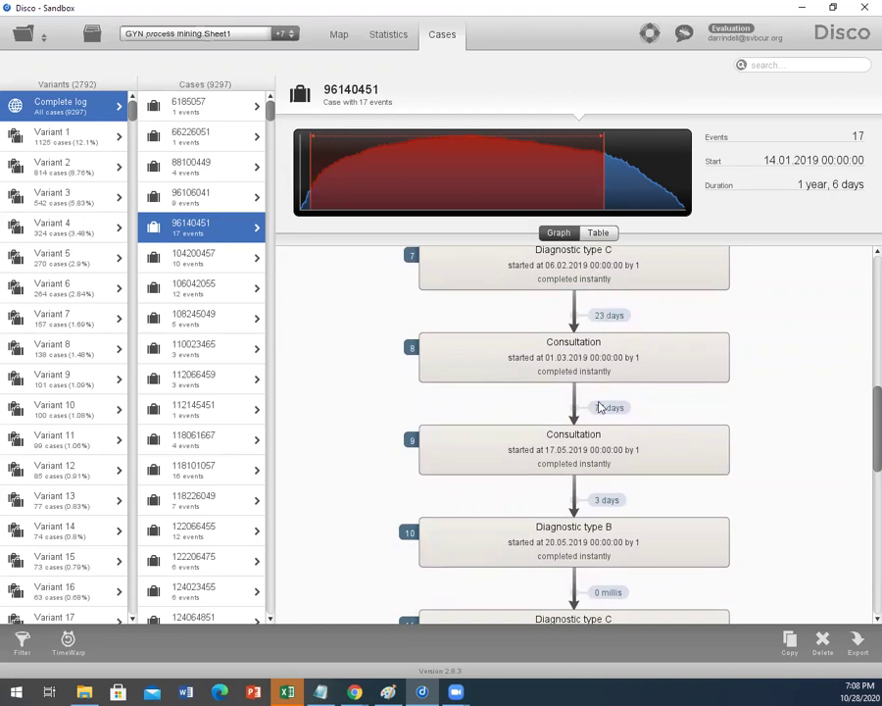
{"action": "scroll", "coordinate": [863, 424], "scroll_direction": "down", "scroll_amount": 1}
{"action": "scroll", "coordinate": [863, 423], "scroll_direction": "down", "scroll_amount": 10}
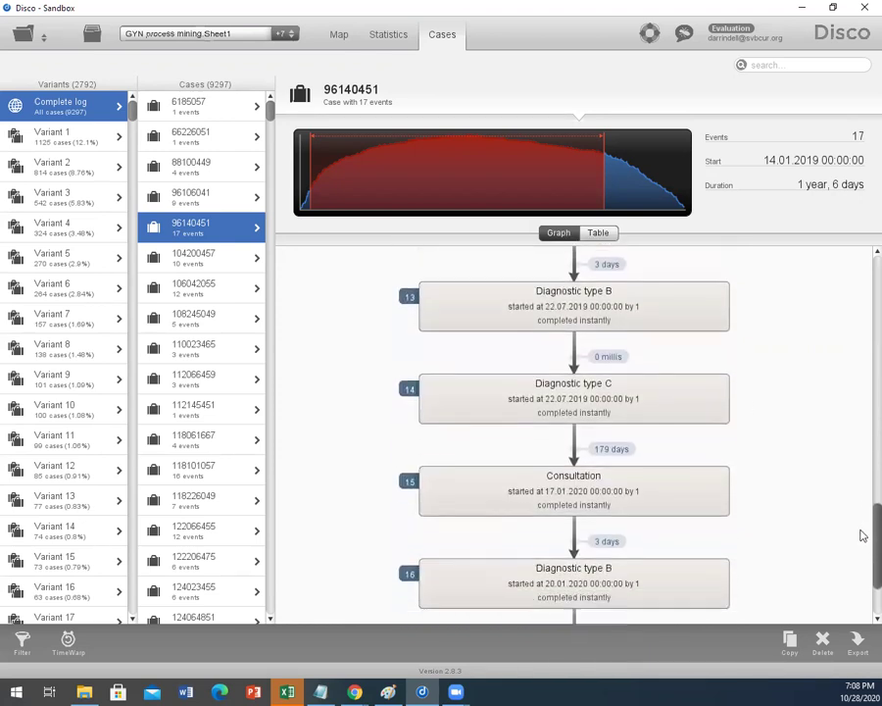
{"action": "scroll", "coordinate": [863, 535], "scroll_direction": "down", "scroll_amount": 2}
{"action": "left_click", "coordinate": [203, 320]}
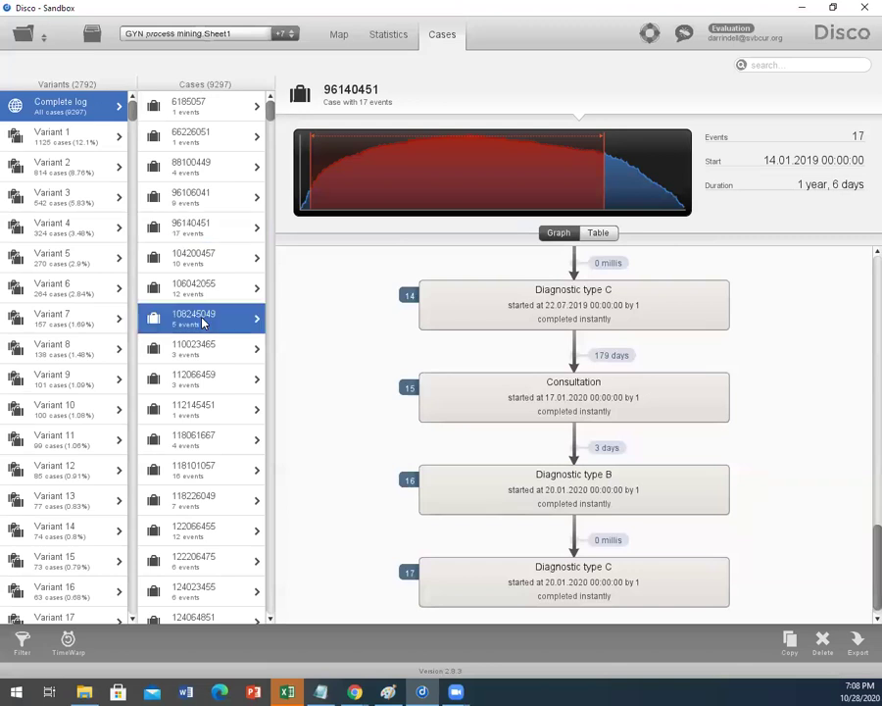
{"action": "scroll", "coordinate": [677, 416], "scroll_direction": "down", "scroll_amount": 2}
{"action": "scroll", "coordinate": [686, 414], "scroll_direction": "up", "scroll_amount": 2}
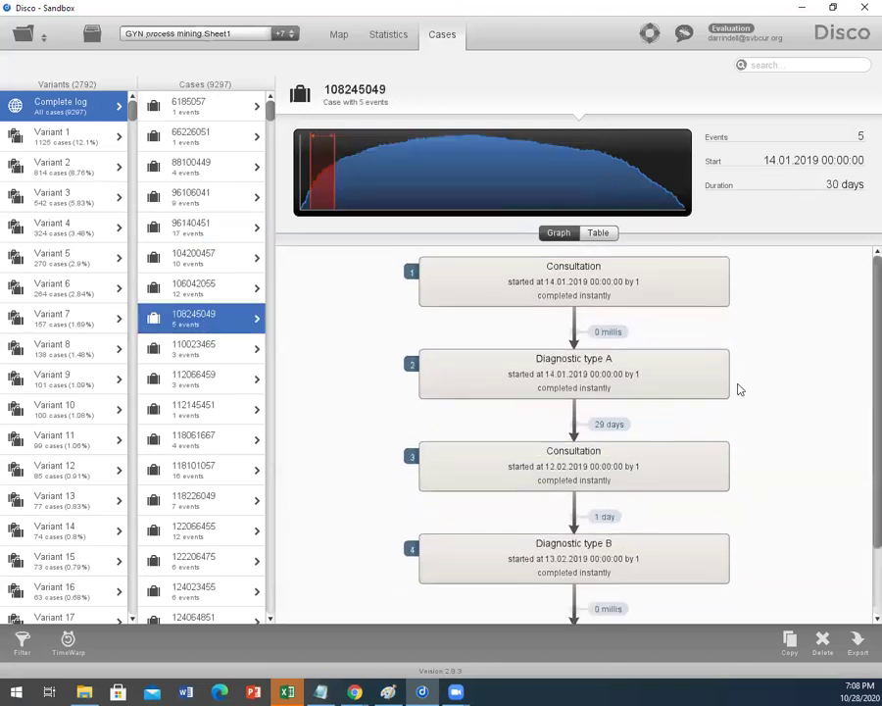
{"action": "mouse_move", "coordinate": [862, 339]}
{"action": "left_mouse_down"}
{"action": "mouse_move", "coordinate": [863, 411]}
{"action": "mouse_move", "coordinate": [861, 355]}
{"action": "left_mouse_up"}
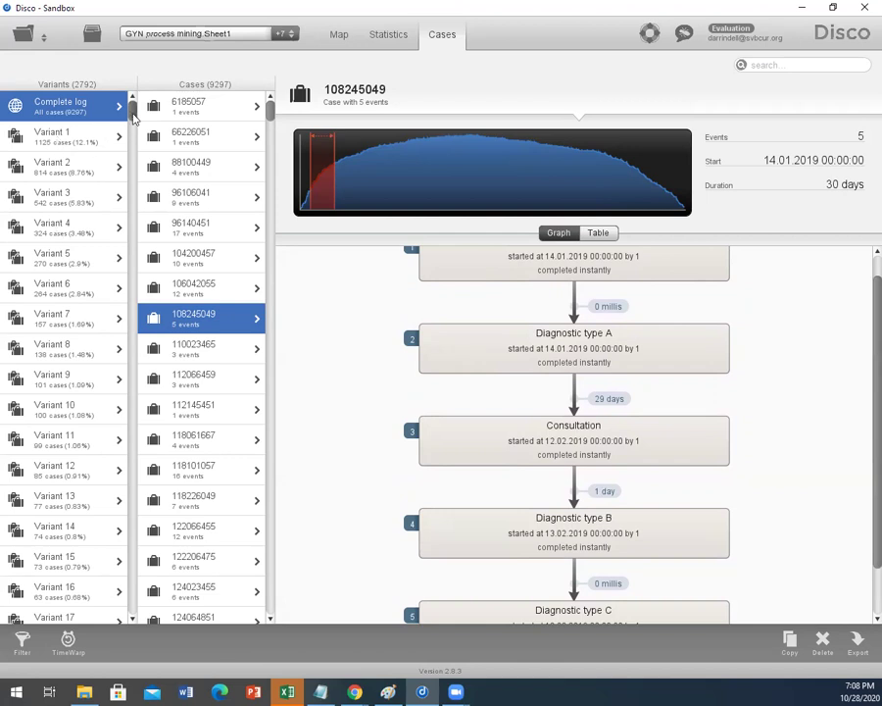
{"action": "left_click", "coordinate": [59, 137]}
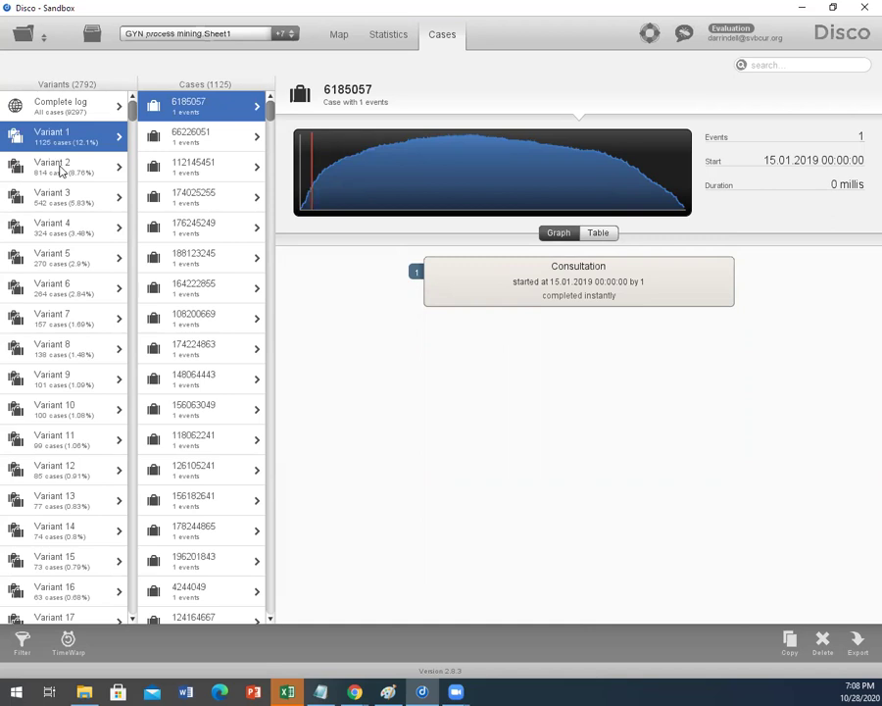
Step: Review sample cases of Variants 2, 4, 7, 9, 11, 13 and 15, then return to Statistics
{"action": "left_click", "coordinate": [59, 166]}
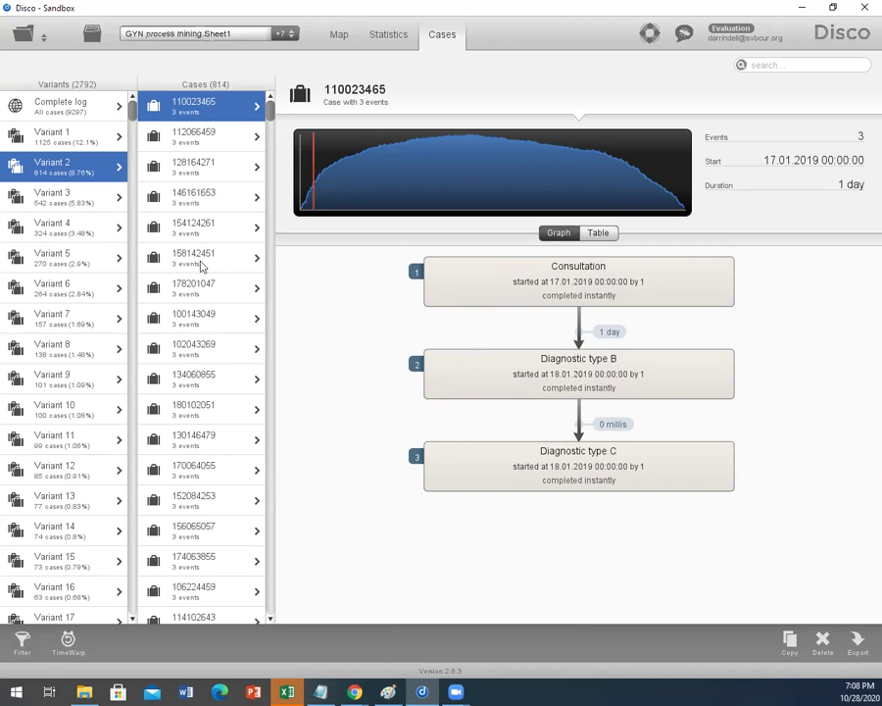
{"action": "left_click", "coordinate": [51, 226]}
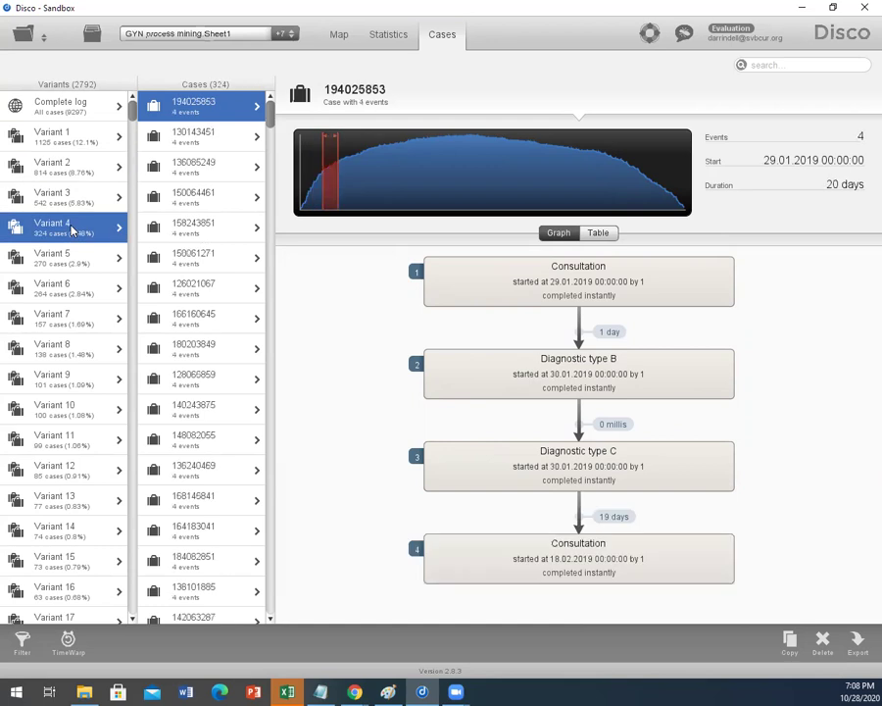
{"action": "left_click", "coordinate": [77, 325]}
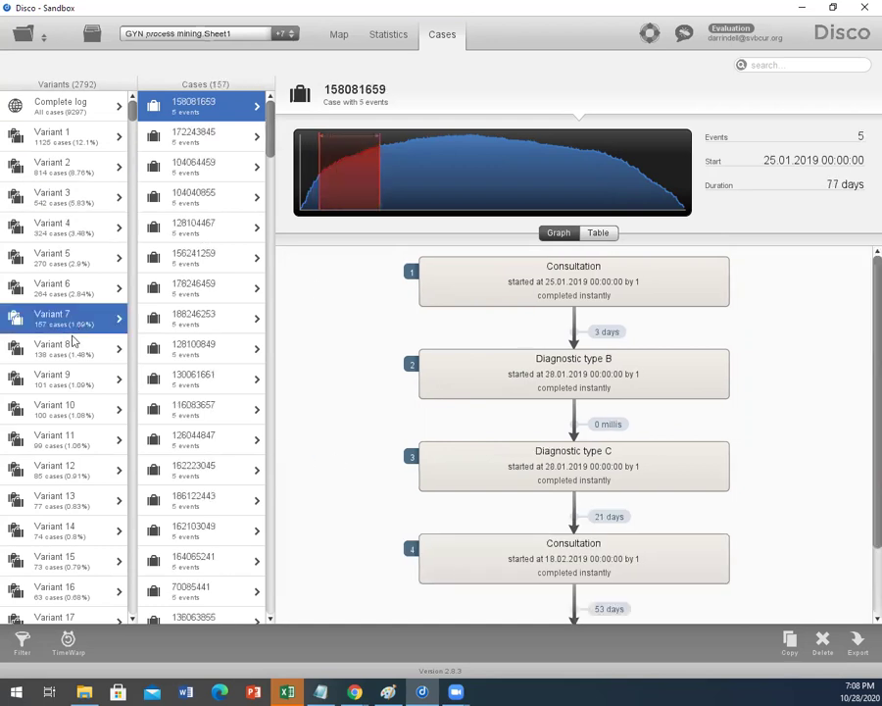
{"action": "left_click", "coordinate": [65, 388]}
{"action": "left_click", "coordinate": [59, 441]}
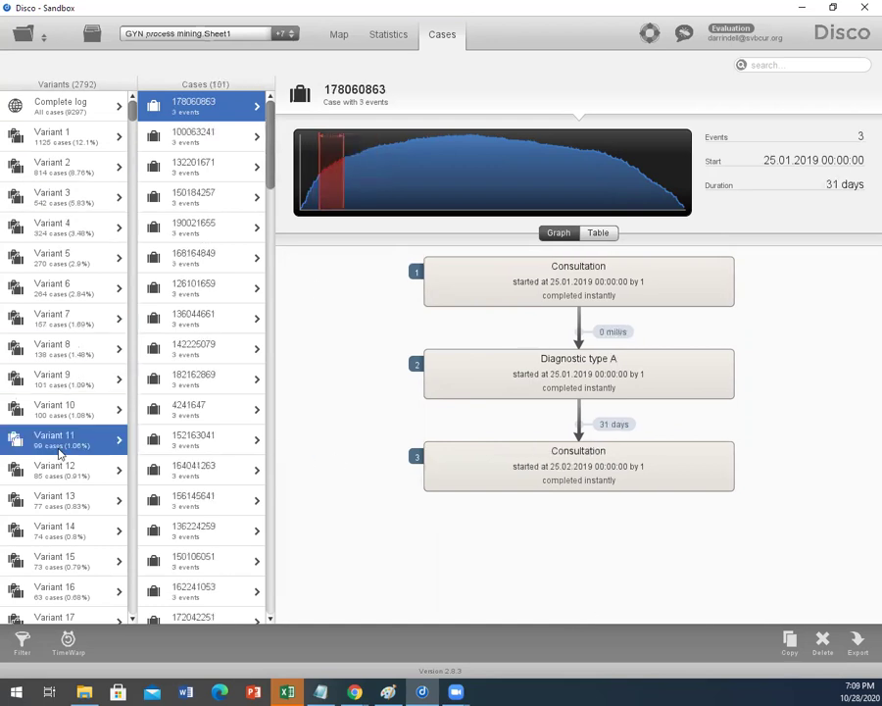
{"action": "left_click", "coordinate": [56, 505]}
{"action": "left_click", "coordinate": [51, 559]}
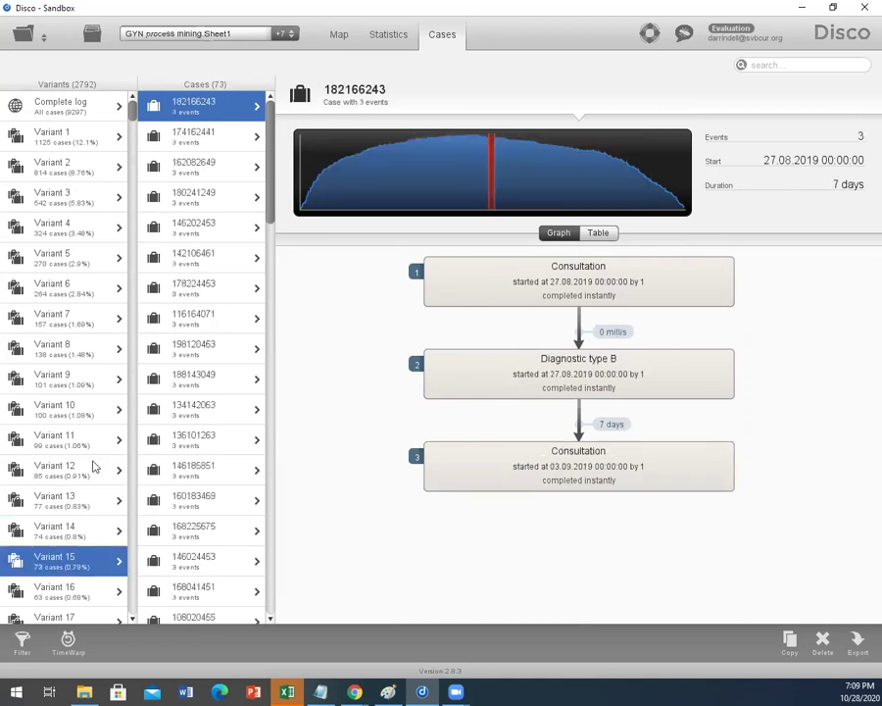
{"action": "left_click", "coordinate": [387, 39]}
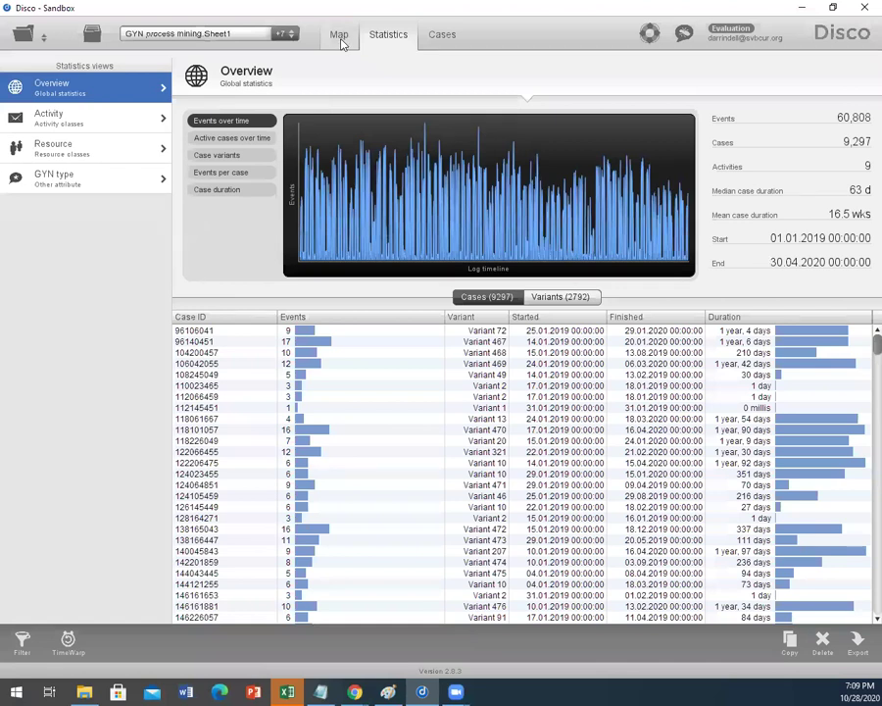
Step: Zoom the process map out to 187% and open the log filter settings
{"action": "left_click", "coordinate": [340, 39]}
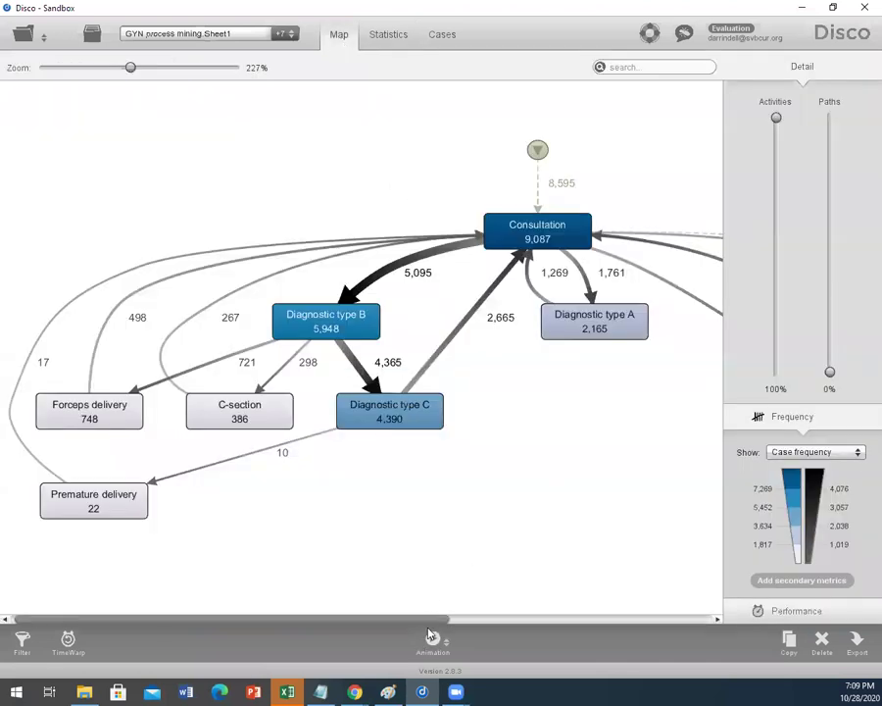
{"action": "mouse_move", "coordinate": [437, 619]}
{"action": "left_mouse_down"}
{"action": "mouse_move", "coordinate": [633, 620]}
{"action": "mouse_move", "coordinate": [429, 612]}
{"action": "left_mouse_up"}
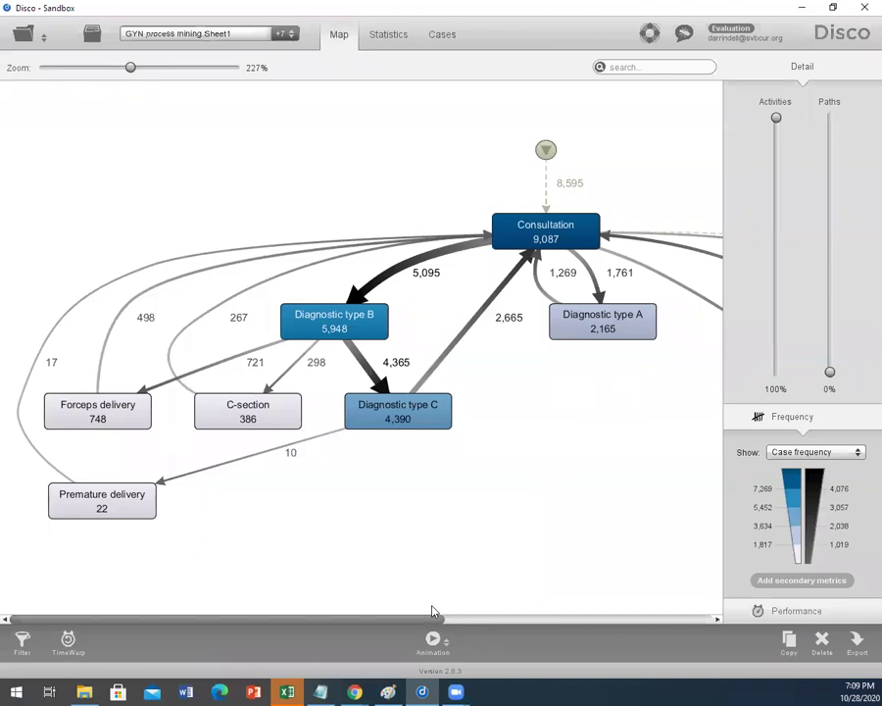
{"action": "scroll", "coordinate": [515, 460], "scroll_direction": "down", "scroll_amount": 5}
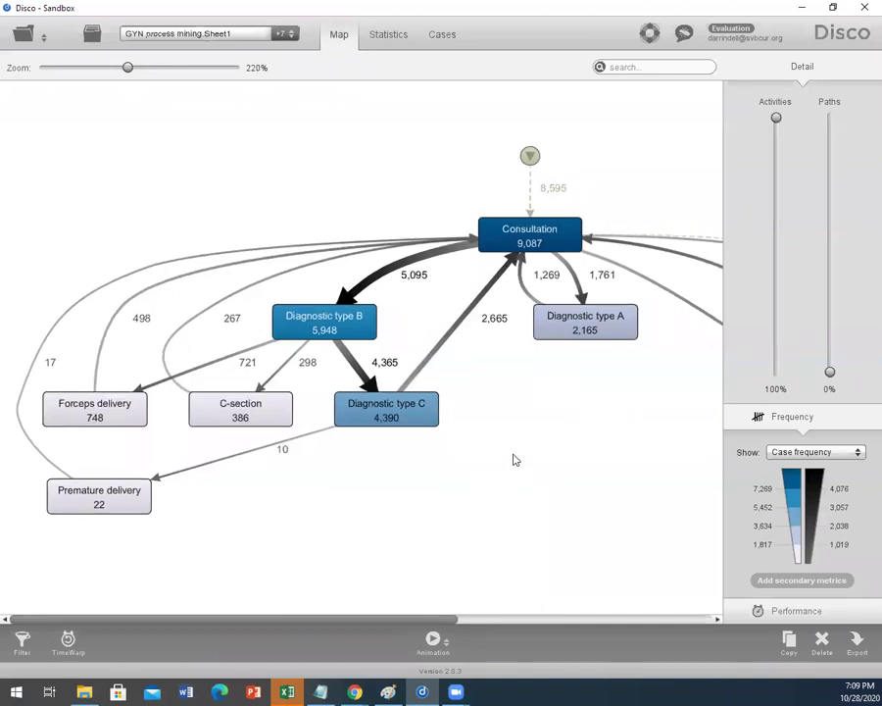
{"action": "scroll", "coordinate": [515, 459], "scroll_direction": "down", "scroll_amount": 5}
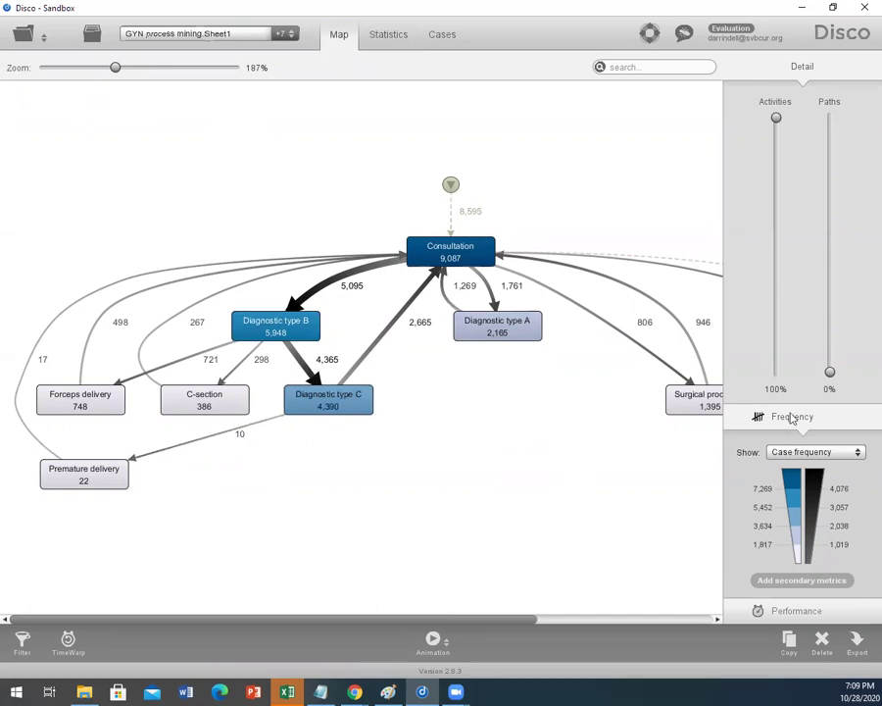
{"action": "left_click", "coordinate": [24, 640]}
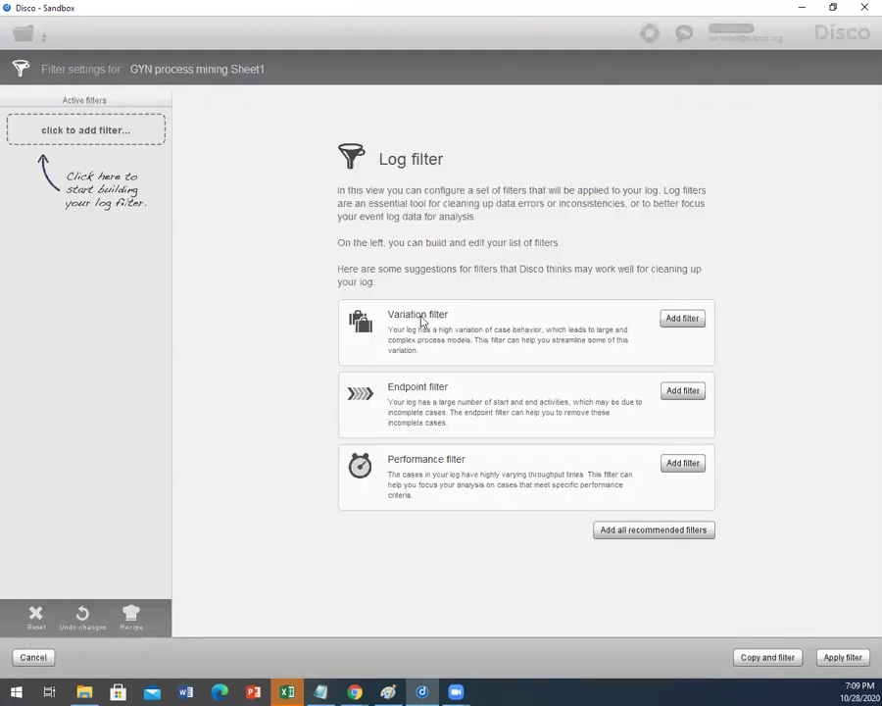
Step: Add an Attribute filter on GYN type keeping only Y, and apply it
{"action": "left_click", "coordinate": [78, 133]}
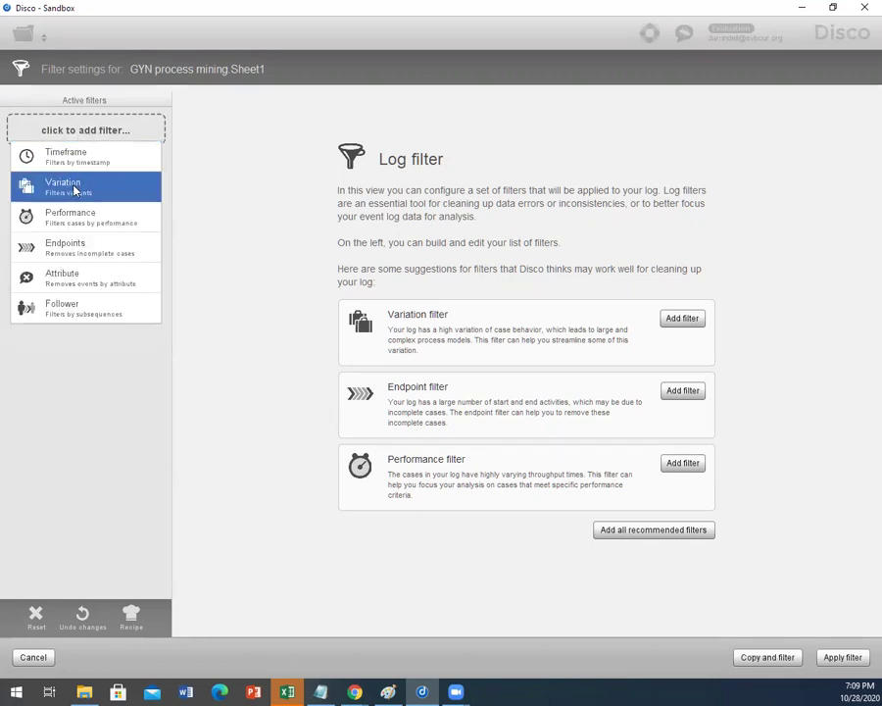
{"action": "left_click", "coordinate": [94, 282]}
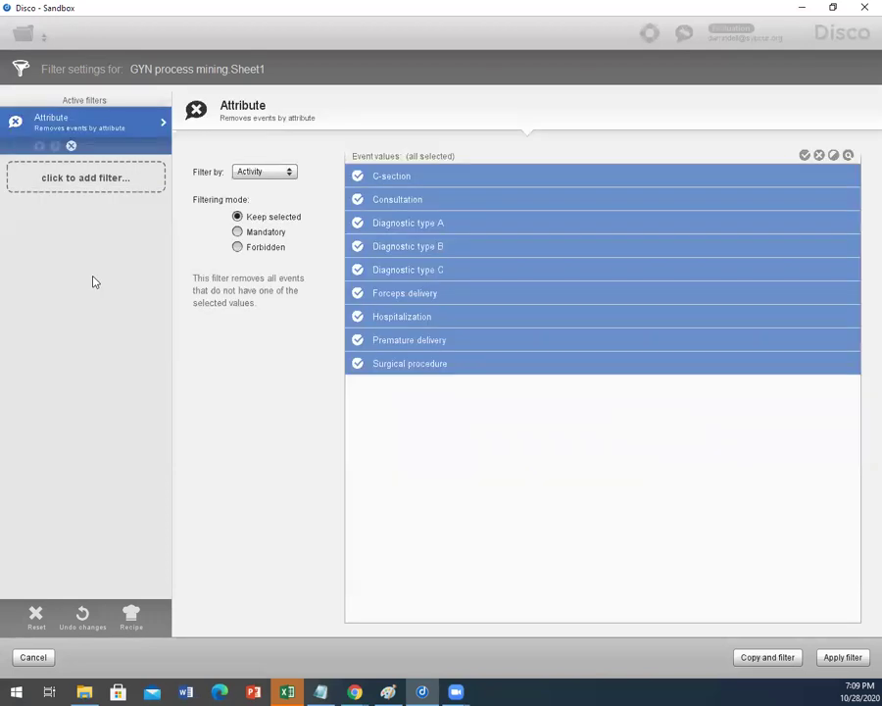
{"action": "left_click", "coordinate": [264, 172]}
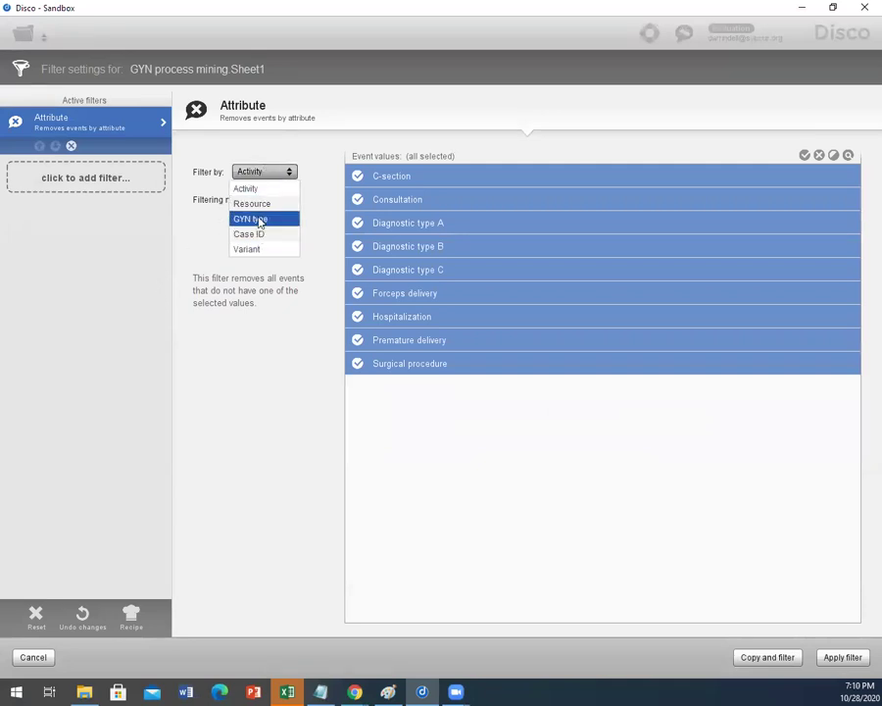
{"action": "left_click", "coordinate": [260, 220]}
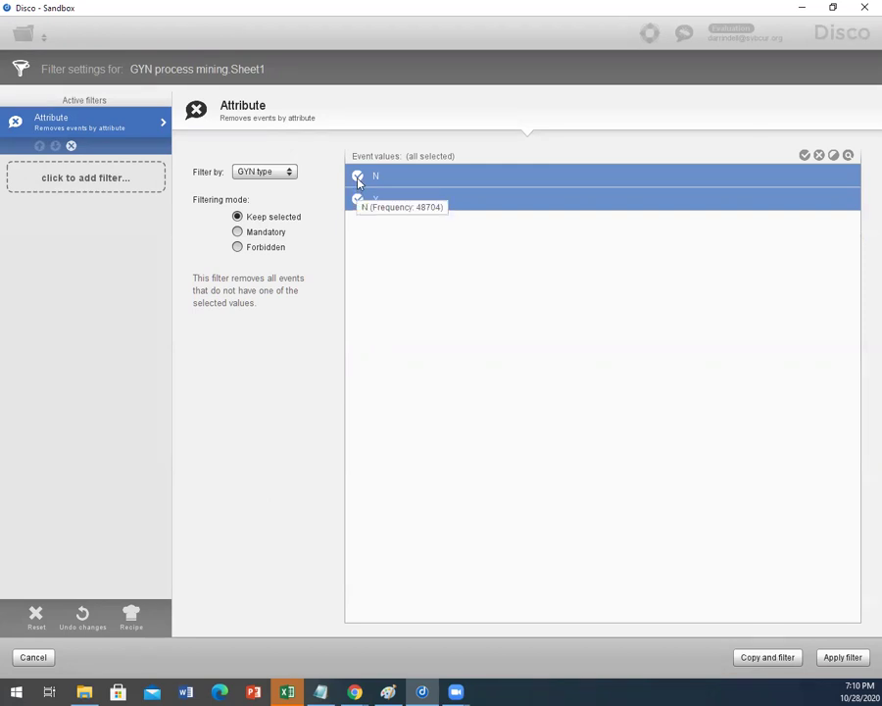
{"action": "left_click", "coordinate": [358, 179]}
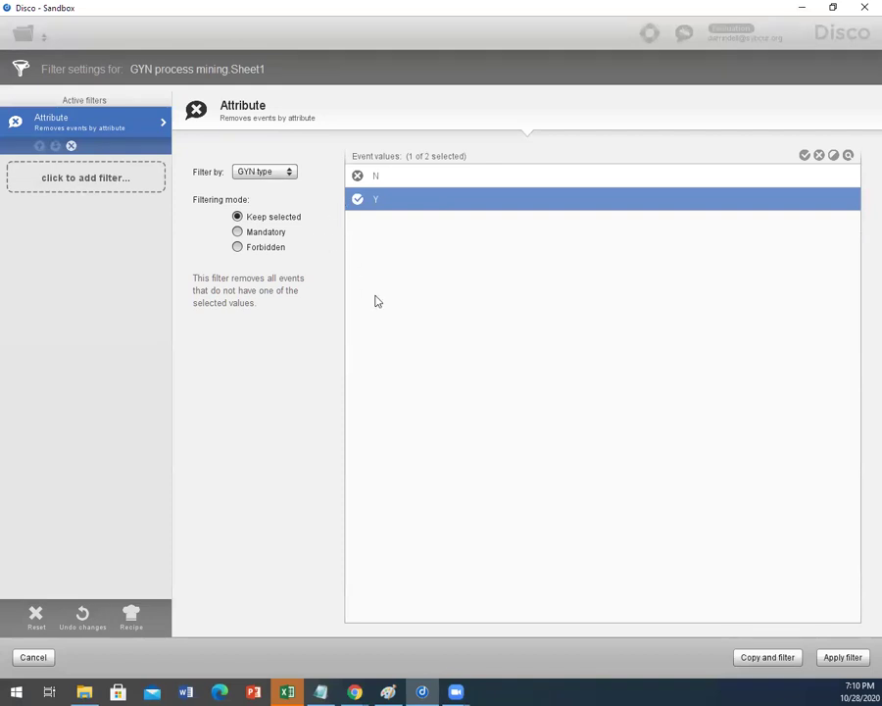
{"action": "left_click", "coordinate": [846, 658]}
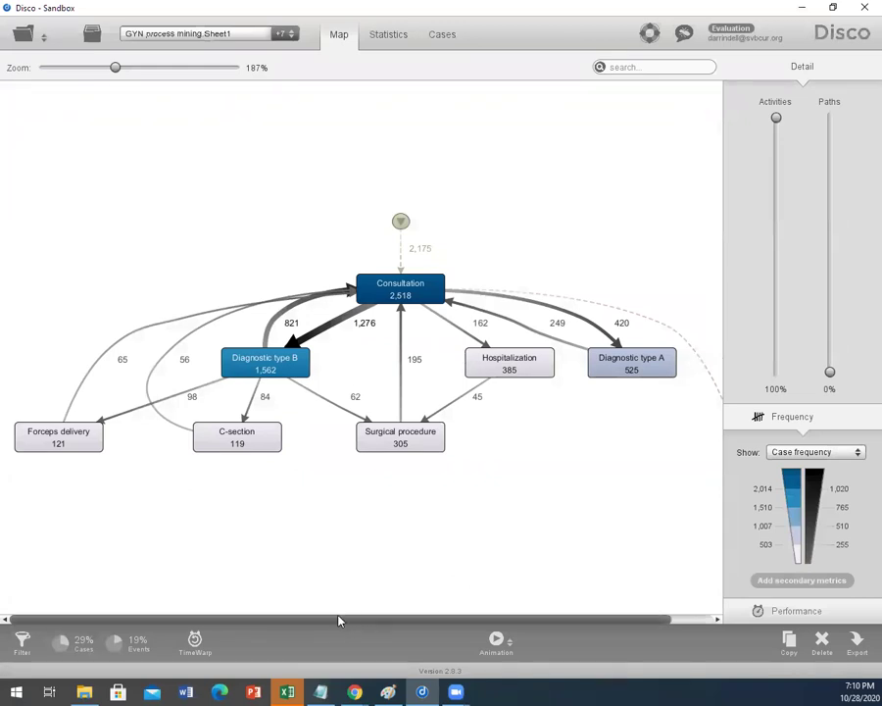
{"action": "mouse_move", "coordinate": [338, 621]}
{"action": "left_mouse_down"}
{"action": "mouse_move", "coordinate": [357, 619]}
{"action": "mouse_move", "coordinate": [337, 617]}
{"action": "left_mouse_up"}
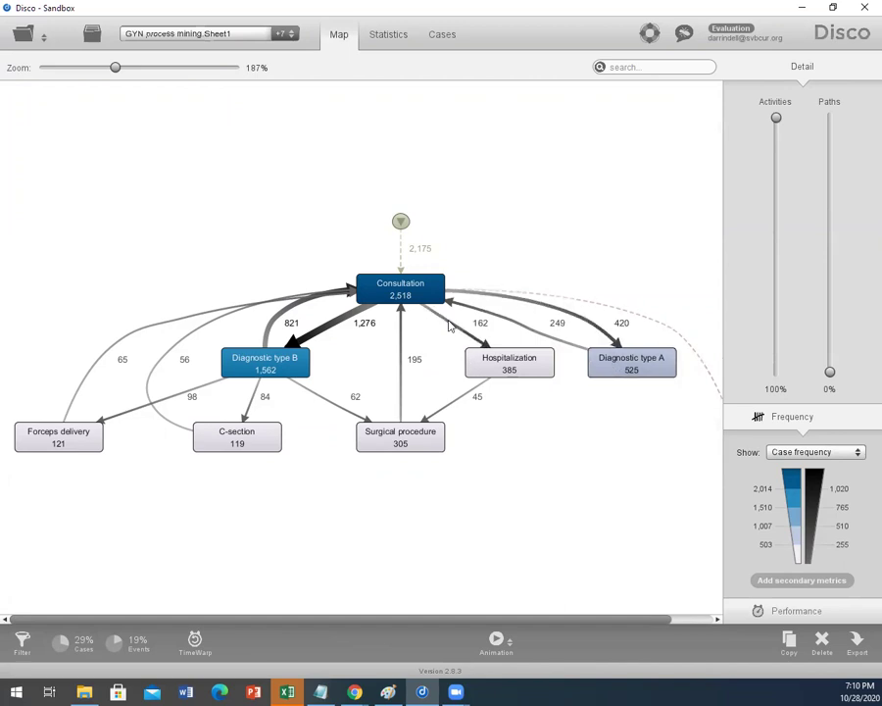
{"action": "mouse_move", "coordinate": [506, 621]}
{"action": "left_mouse_down"}
{"action": "mouse_move", "coordinate": [554, 617]}
{"action": "mouse_move", "coordinate": [501, 620]}
{"action": "left_mouse_up"}
Step: Paste the Disco screenshot into Paint and crop it to just the Y process map at top-left
{"action": "left_click", "coordinate": [388, 692]}
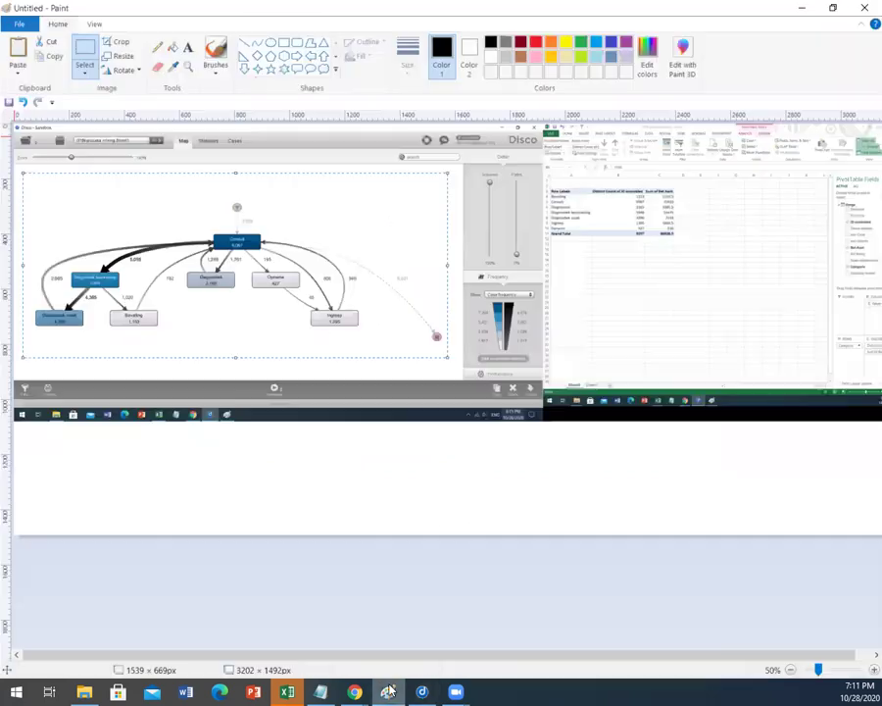
{"action": "key", "text": "ctrl+v"}
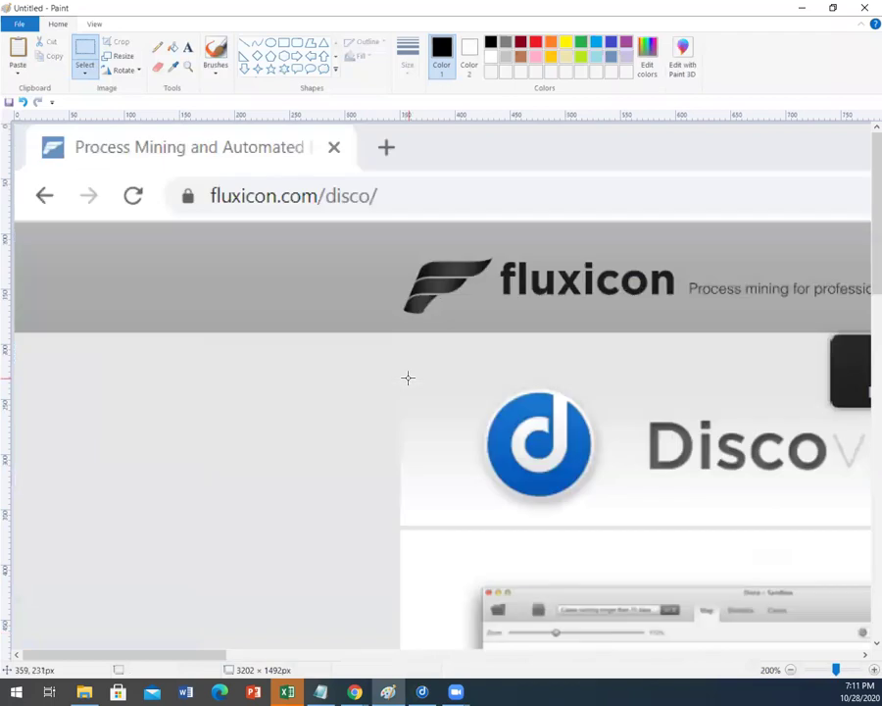
{"action": "scroll", "coordinate": [408, 374], "scroll_direction": "up", "scroll_amount": 2}
{"action": "mouse_move", "coordinate": [206, 660]}
{"action": "left_mouse_down"}
{"action": "mouse_move", "coordinate": [646, 623]}
{"action": "mouse_move", "coordinate": [743, 598]}
{"action": "left_mouse_up"}
{"action": "scroll", "coordinate": [698, 532], "scroll_direction": "down", "scroll_amount": 1}
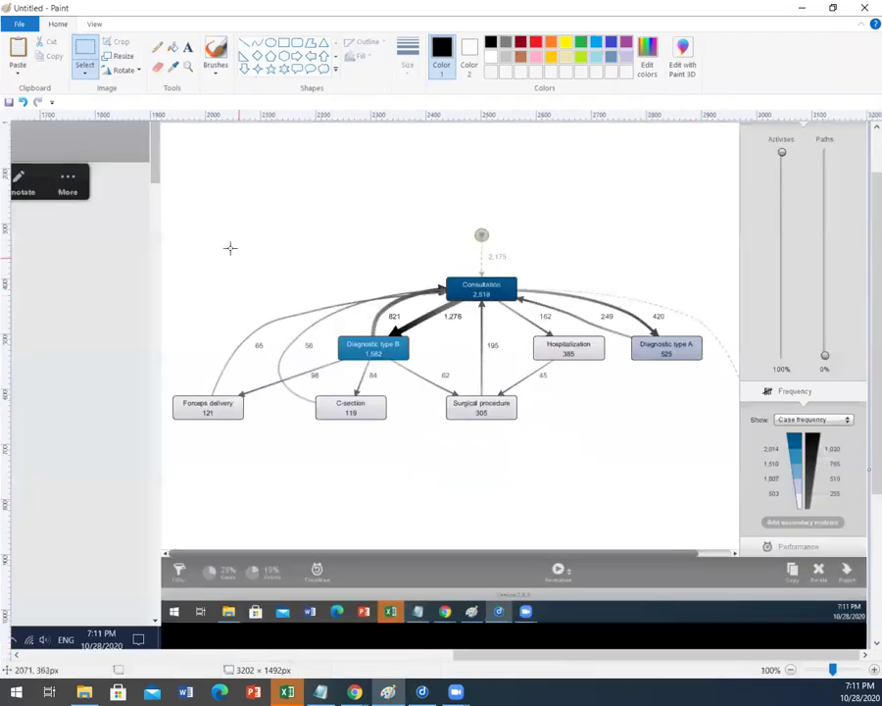
{"action": "mouse_move", "coordinate": [156, 207]}
{"action": "left_mouse_down"}
{"action": "mouse_move", "coordinate": [693, 457]}
{"action": "mouse_move", "coordinate": [733, 459]}
{"action": "left_mouse_up"}
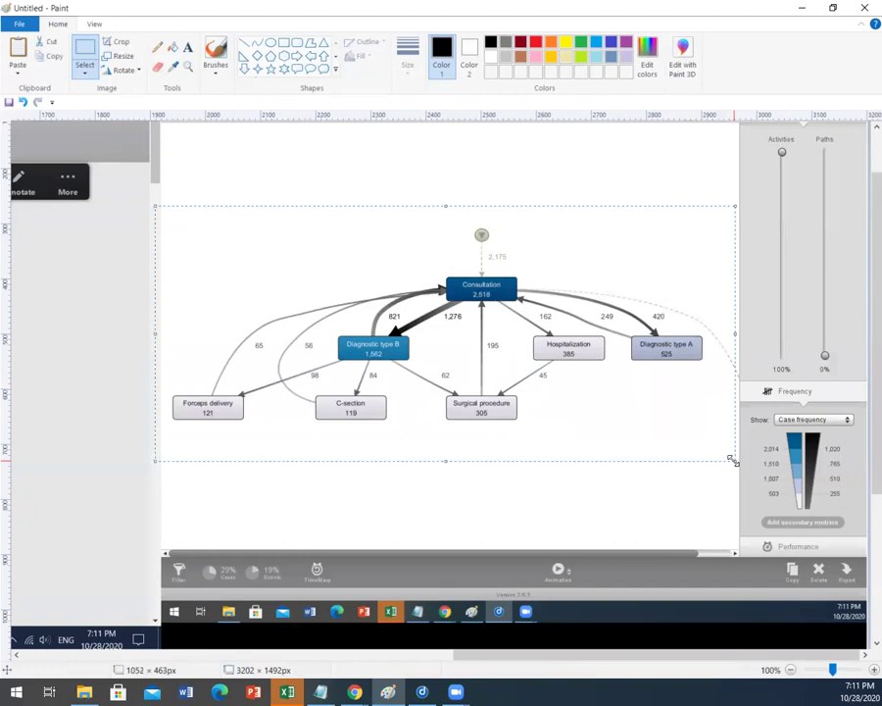
{"action": "key", "text": "ctrl+x"}
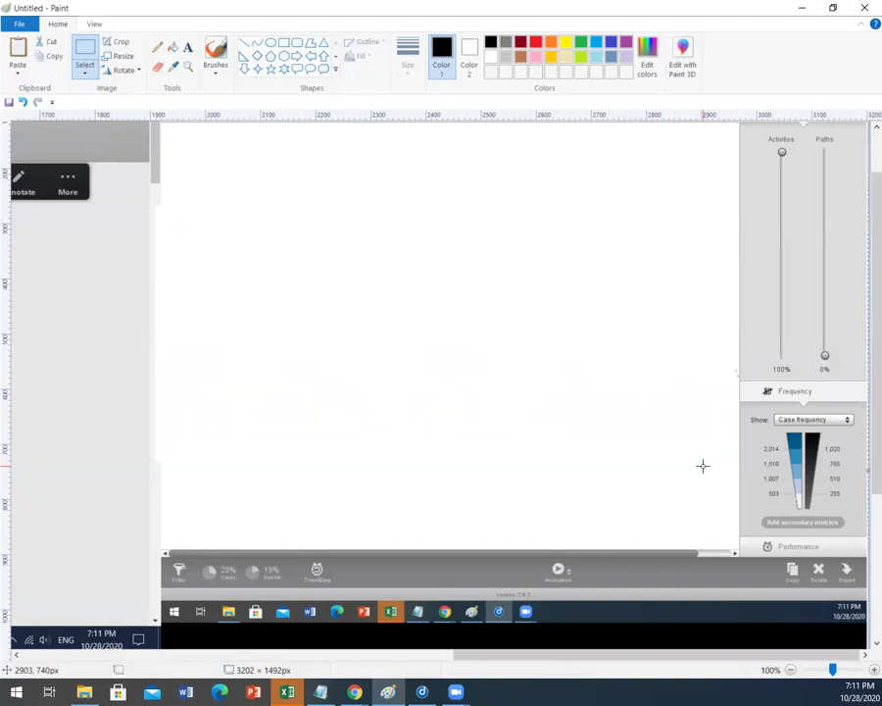
{"action": "key", "text": "ctrl+v"}
{"action": "left_click_drag", "start_coordinate": [330, 250], "coordinate": [346, 295]}
{"action": "left_click_drag", "start_coordinate": [372, 461], "coordinate": [372, 428]}
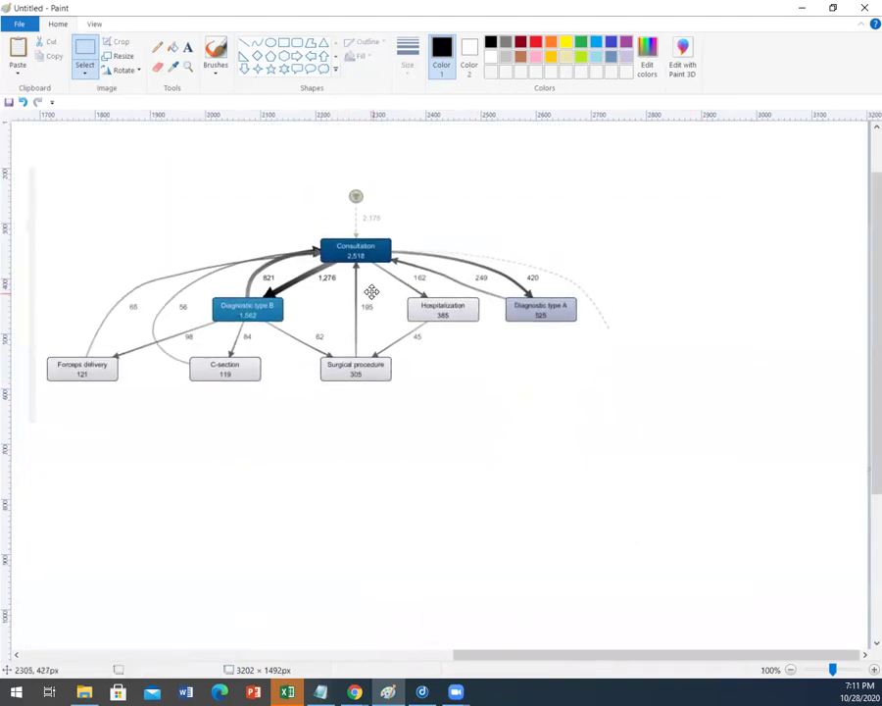
Step: Add a 'Group Y' text label above the map
{"action": "left_click", "coordinate": [189, 47]}
{"action": "left_click_drag", "start_coordinate": [222, 140], "coordinate": [401, 169]}
{"action": "type", "text": "Group A"}
{"action": "key", "text": "BackSpace"}
{"action": "type", "text": "Y"}
{"action": "left_click", "coordinate": [427, 462]}
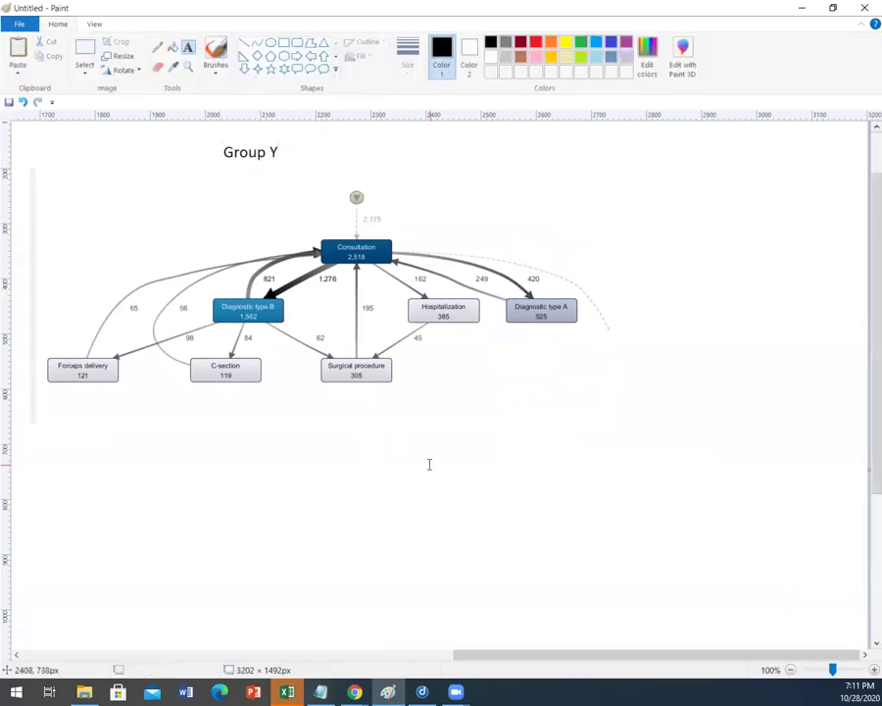
{"action": "left_click", "coordinate": [421, 691]}
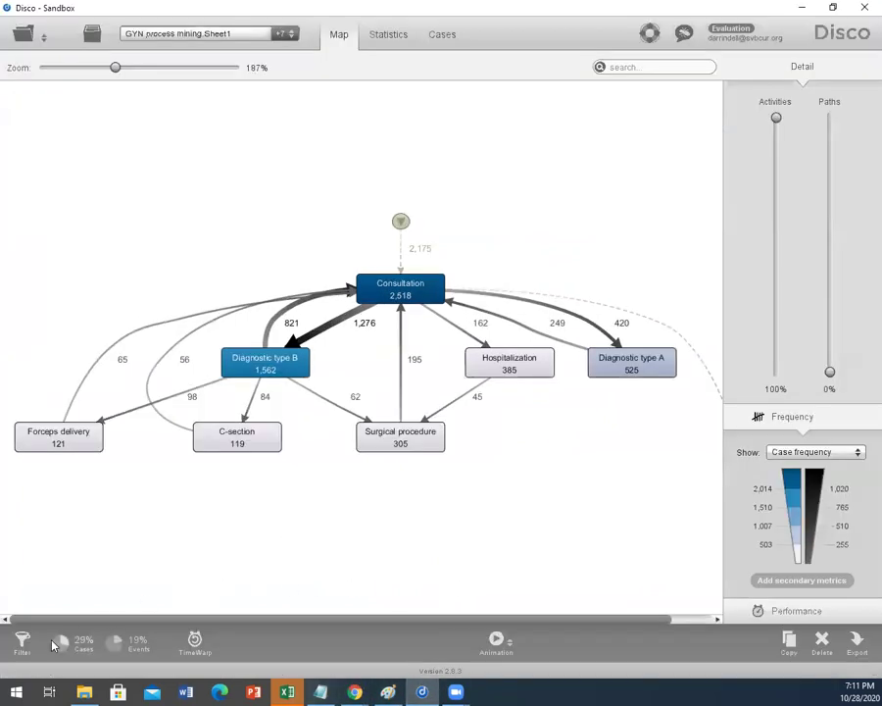
Step: Switch the GYN type filter from Y to N, apply it, and zoom out the map
{"action": "left_click", "coordinate": [21, 642]}
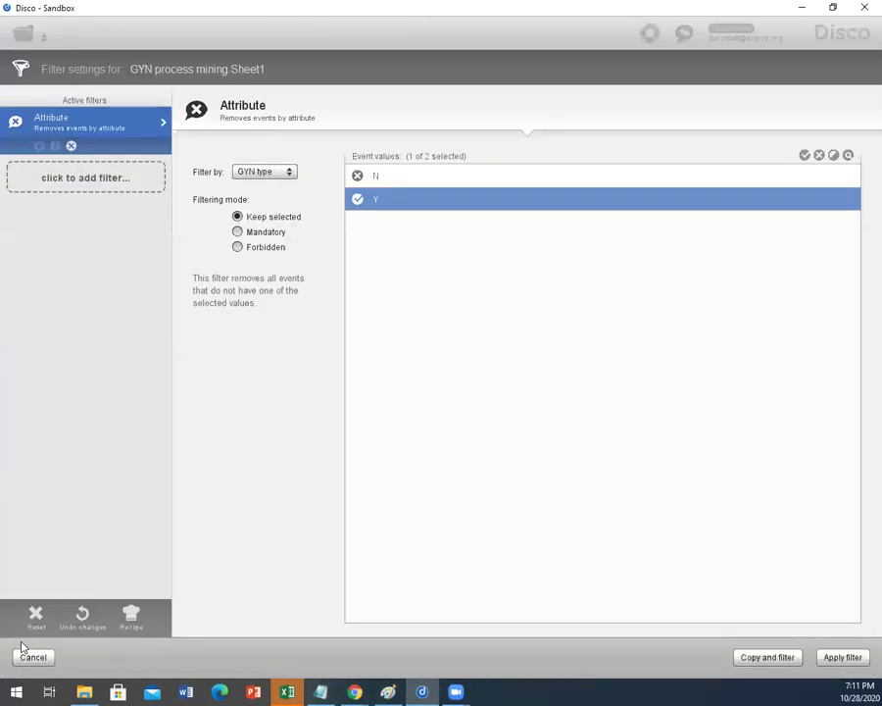
{"action": "left_click", "coordinate": [359, 202]}
{"action": "left_click", "coordinate": [358, 176]}
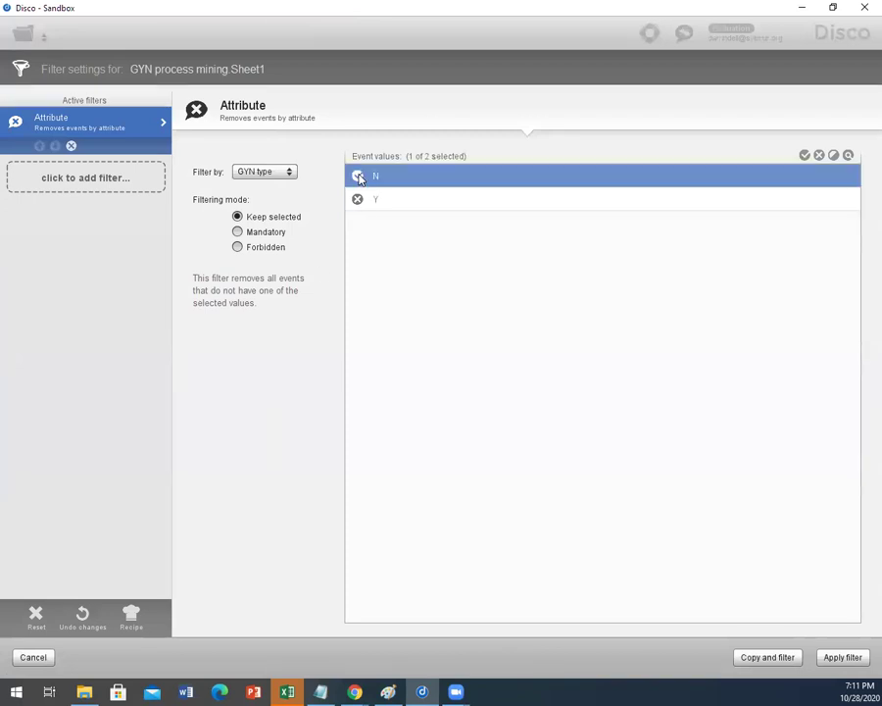
{"action": "left_click", "coordinate": [843, 657]}
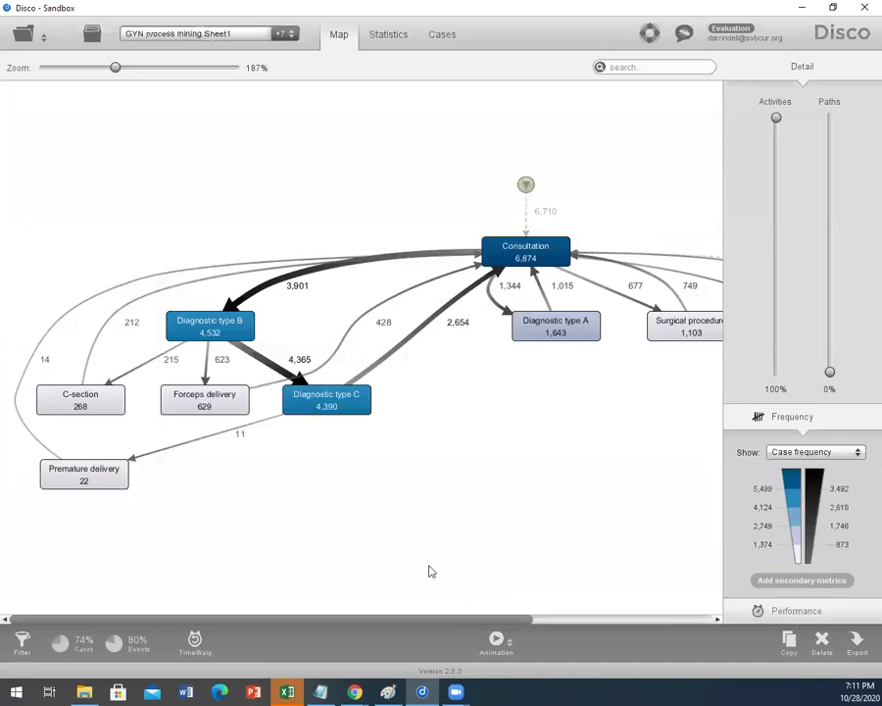
{"action": "left_click_drag", "start_coordinate": [436, 617], "coordinate": [481, 604]}
{"action": "scroll", "coordinate": [477, 478], "scroll_direction": "down", "scroll_amount": 2}
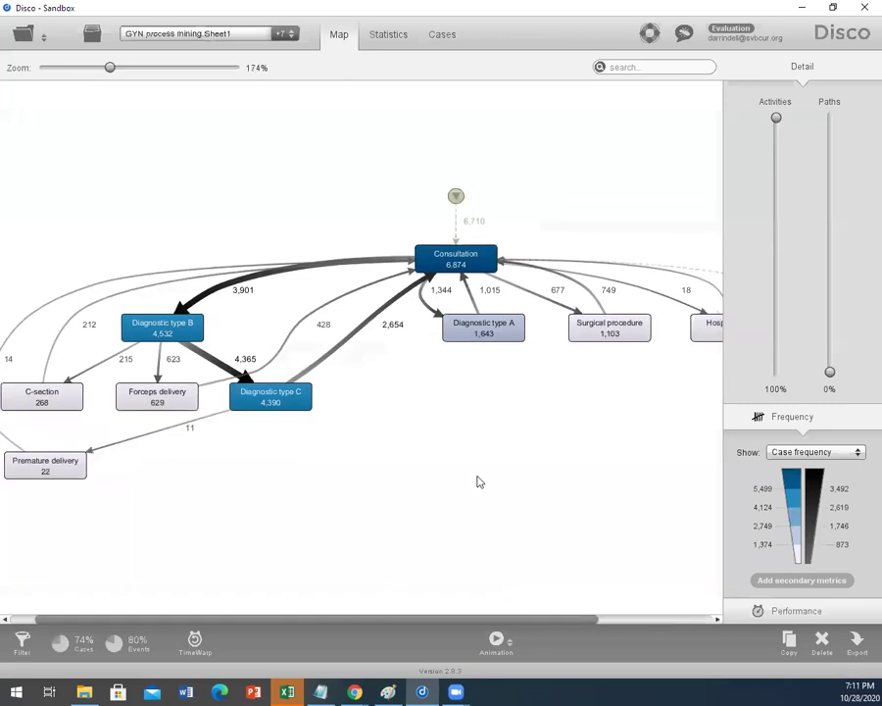
{"action": "scroll", "coordinate": [479, 481], "scroll_direction": "down", "scroll_amount": 1}
{"action": "scroll", "coordinate": [479, 482], "scroll_direction": "down", "scroll_amount": 1}
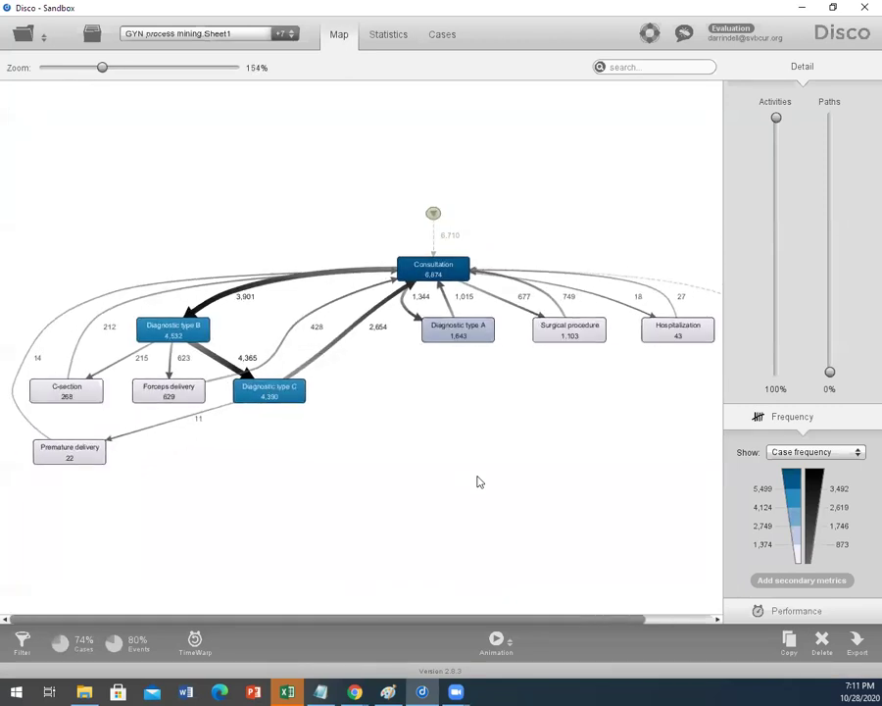
{"action": "left_click", "coordinate": [388, 692]}
{"action": "scroll", "coordinate": [468, 521], "scroll_direction": "down", "scroll_amount": 3}
{"action": "scroll", "coordinate": [469, 510], "scroll_direction": "down", "scroll_amount": 3, "text": "ctrl"}
Step: Paste the N map screenshot, crop it to the diagram, and place it below the Group Y map
{"action": "key", "text": "ctrl+v"}
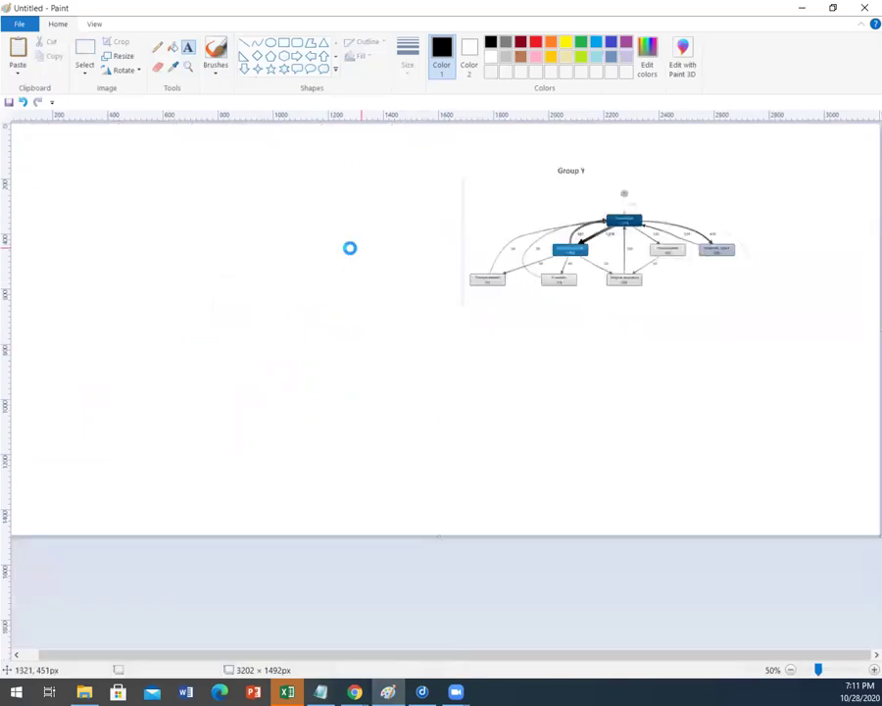
{"action": "left_click_drag", "start_coordinate": [0, 258], "coordinate": [49, 332]}
{"action": "left_click_drag", "start_coordinate": [612, 402], "coordinate": [618, 405]}
{"action": "left_click_drag", "start_coordinate": [90, 276], "coordinate": [390, 396]}
{"action": "key", "text": "Delete"}
{"action": "left_click_drag", "start_coordinate": [459, 506], "coordinate": [51, 137]}
{"action": "key", "text": "Delete"}
{"action": "key", "text": "ctrl+v"}
{"action": "left_click_drag", "start_coordinate": [275, 207], "coordinate": [575, 377]}
{"action": "left_click", "coordinate": [308, 373]}
Step: Add a 'Group N' text label above the N diagram
{"action": "left_click", "coordinate": [187, 46]}
{"action": "left_click_drag", "start_coordinate": [539, 308], "coordinate": [596, 328]}
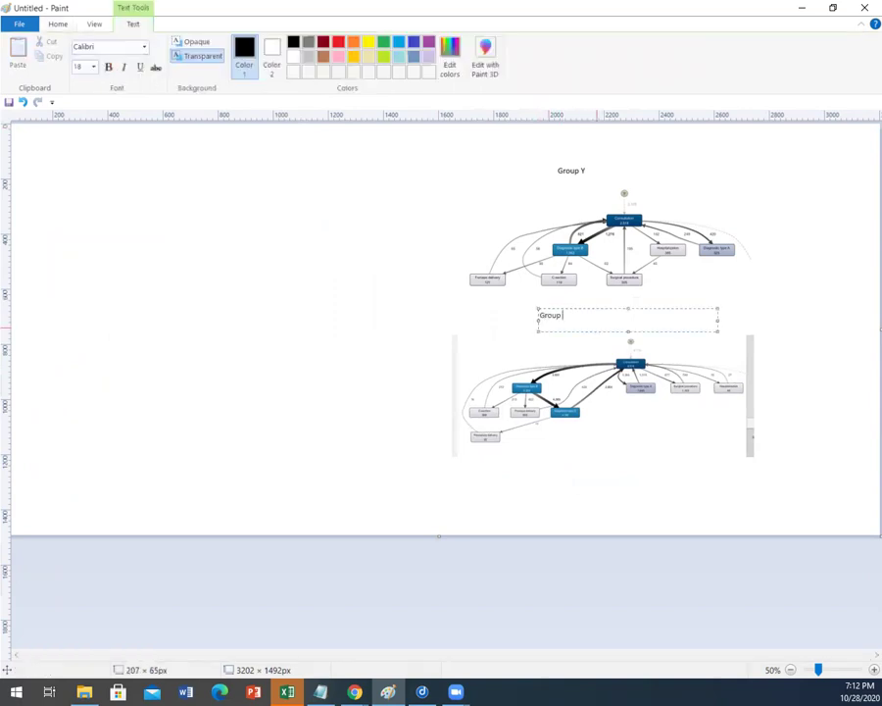
{"action": "left_click", "coordinate": [425, 348]}
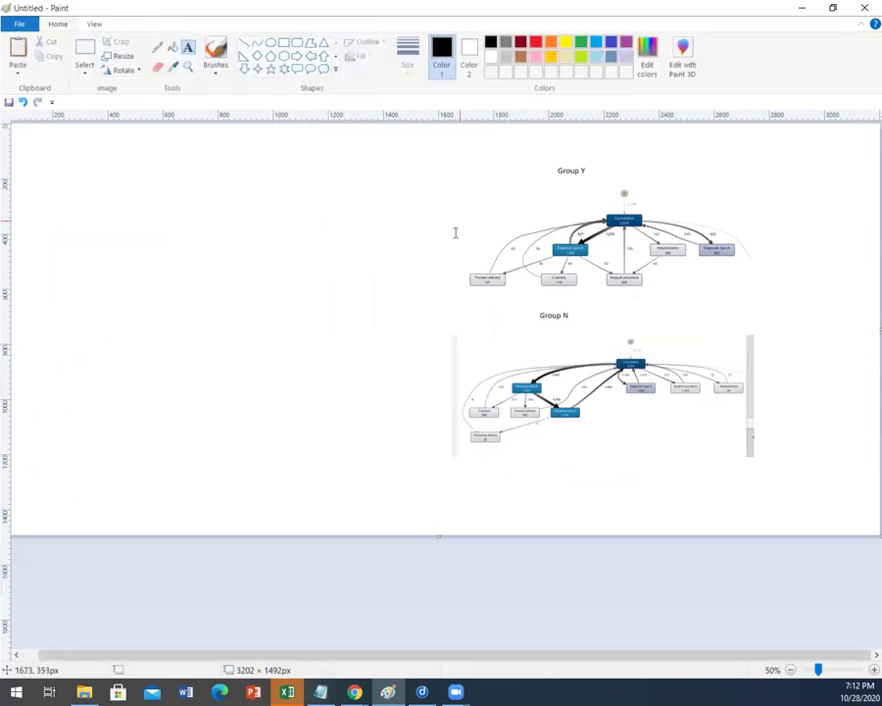
Step: Select both labelled diagrams and move them to the canvas's left side
{"action": "left_click", "coordinate": [85, 51]}
{"action": "left_click_drag", "start_coordinate": [456, 157], "coordinate": [791, 477]}
{"action": "left_click_drag", "start_coordinate": [702, 410], "coordinate": [334, 410]}
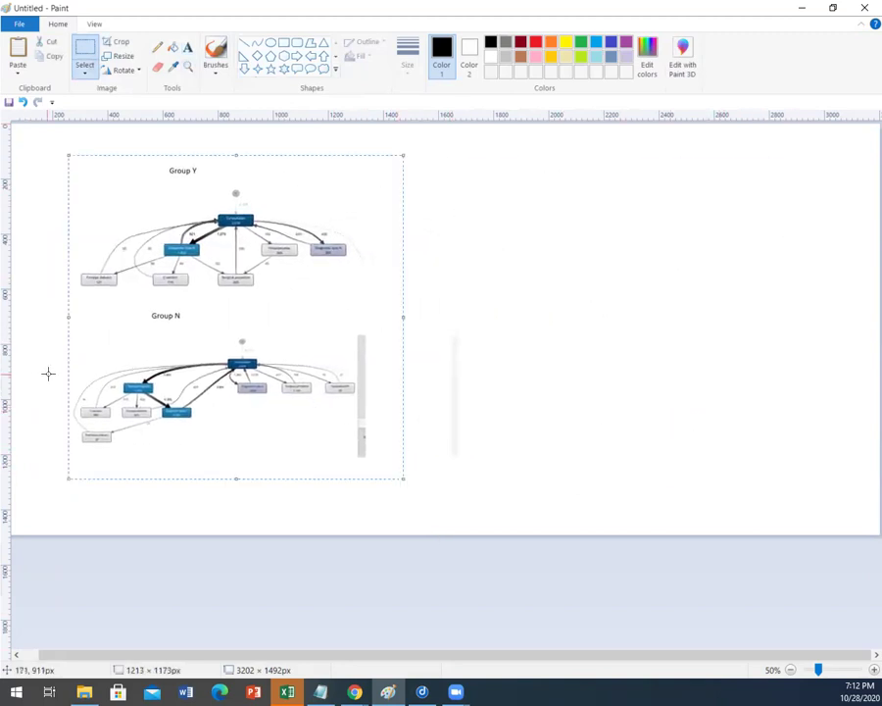
{"action": "left_click", "coordinate": [512, 339]}
{"action": "scroll", "coordinate": [512, 339], "scroll_direction": "up", "scroll_amount": 1}
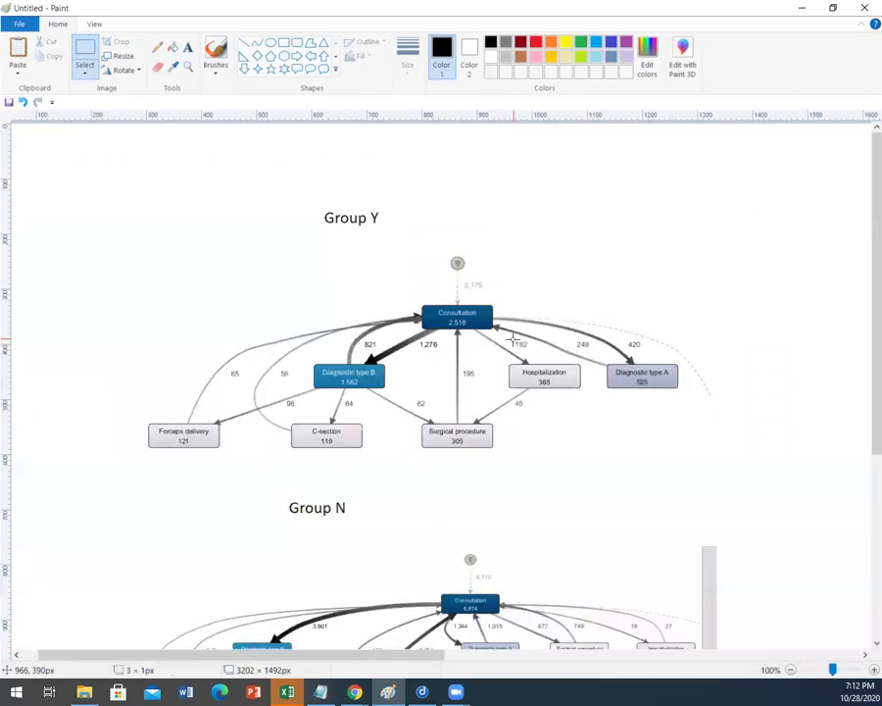
{"action": "scroll", "coordinate": [513, 339], "scroll_direction": "down", "scroll_amount": 2}
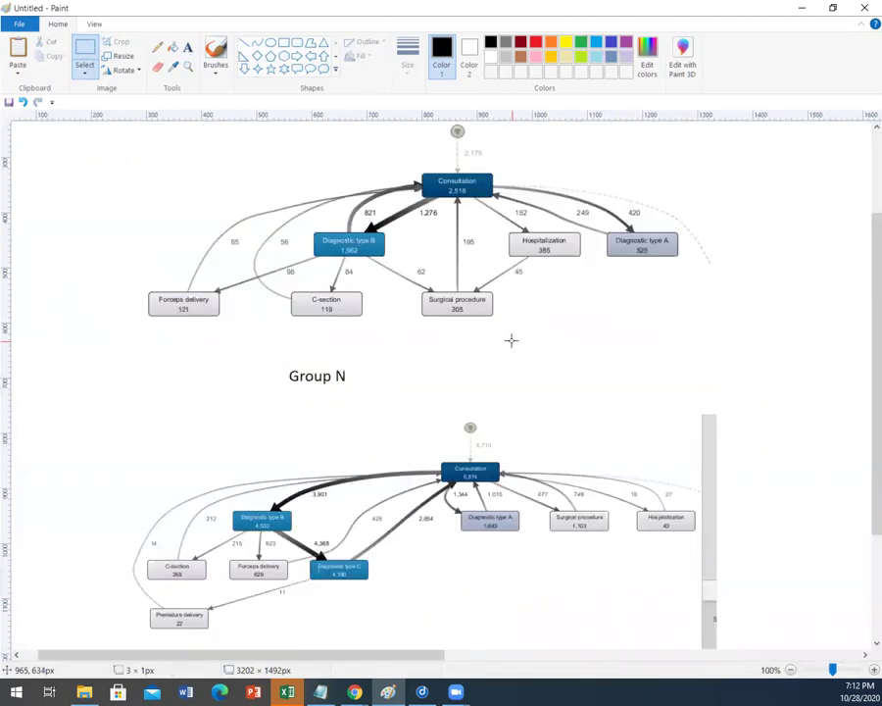